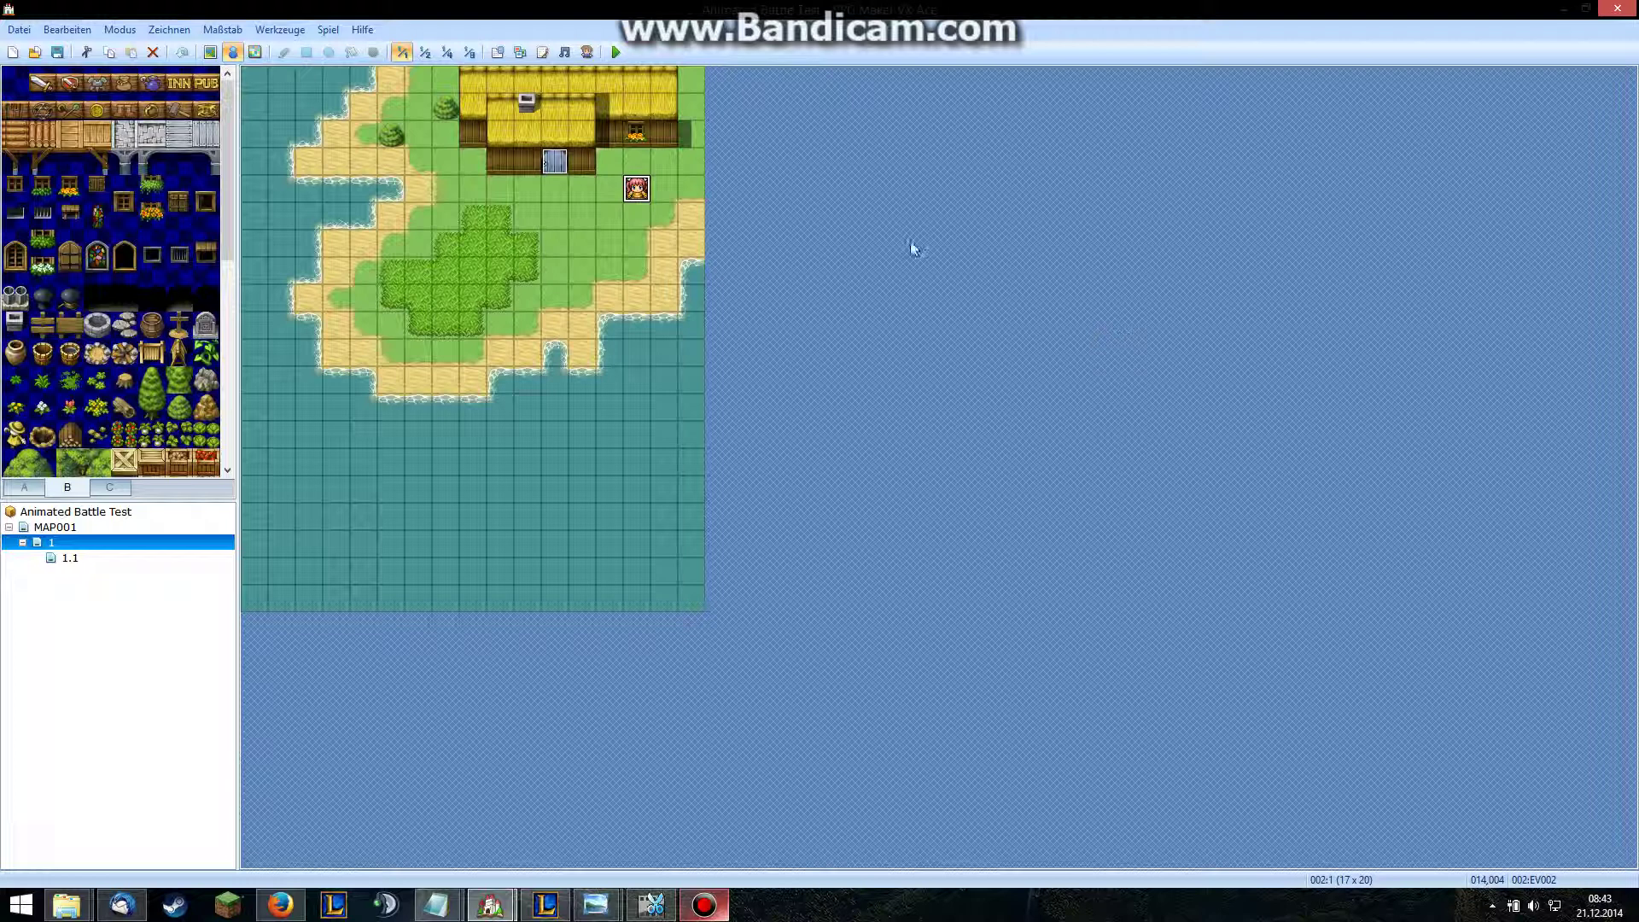
# - Review the Spezial-Hieb 2 skill's animation in the database and close it unchanged
pyautogui.click(496, 56)
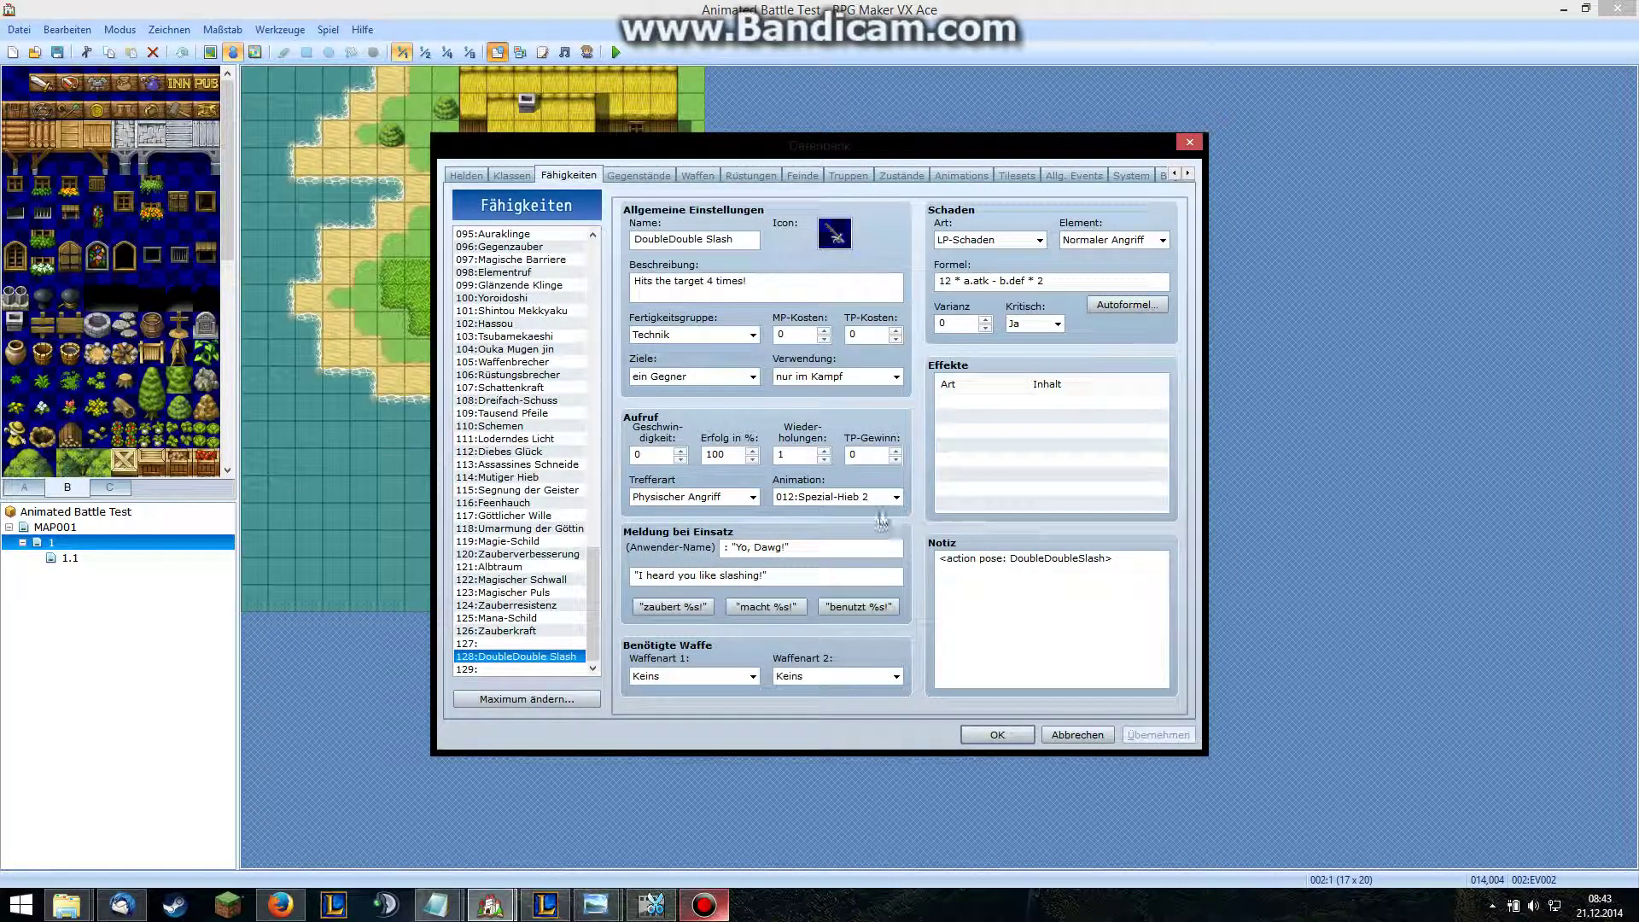
pyautogui.click(887, 499)
pyautogui.click(886, 499)
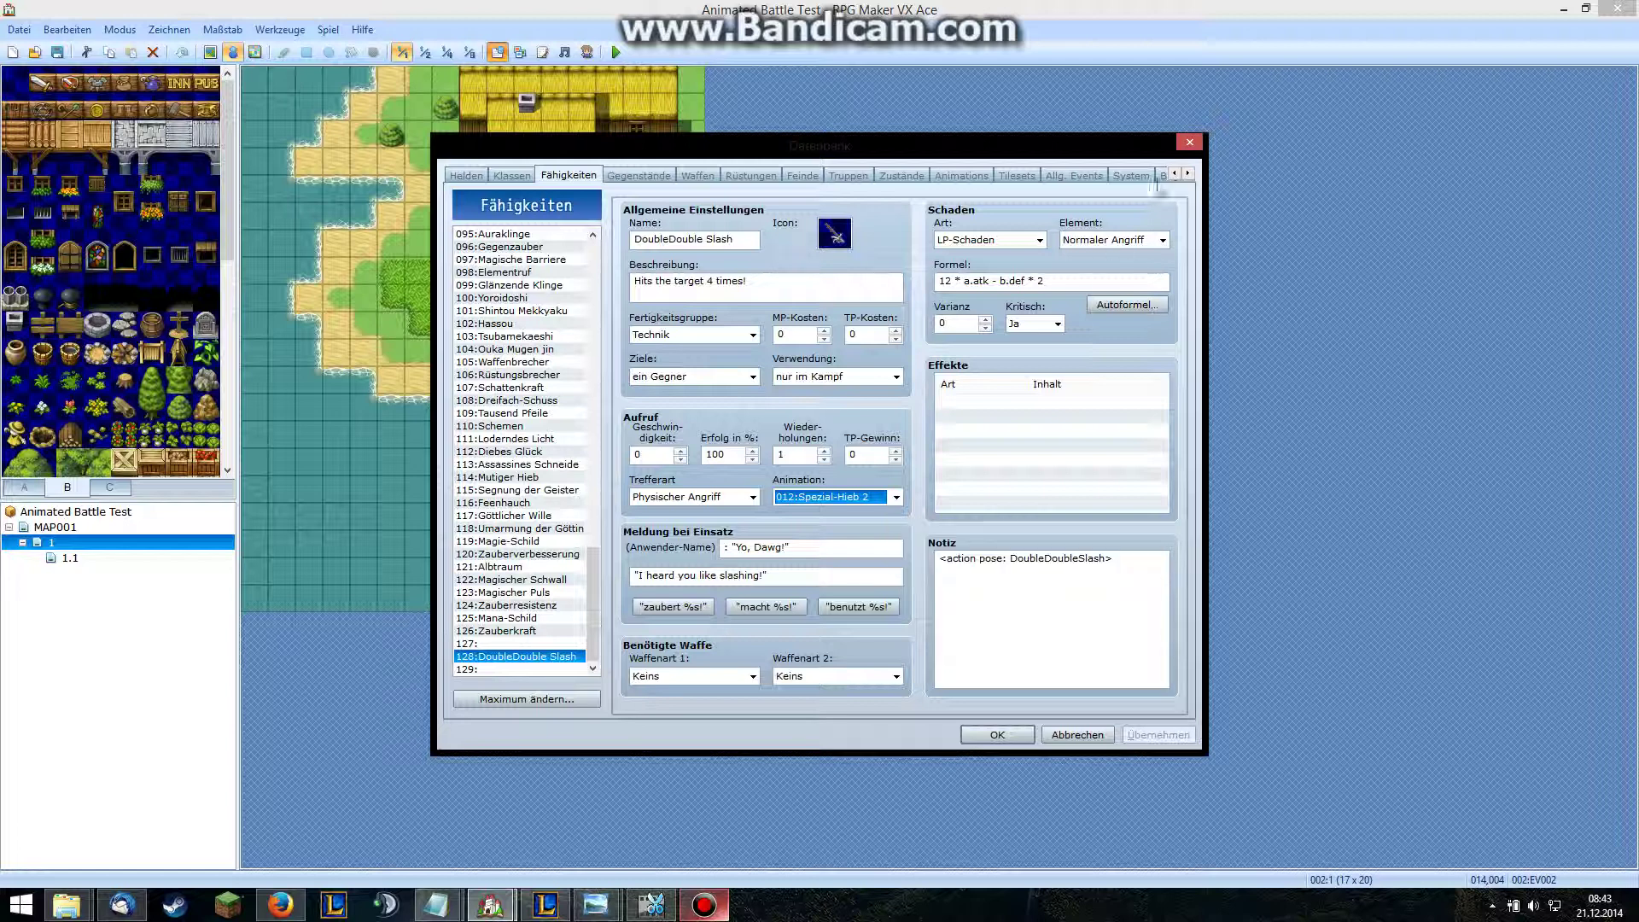
pyautogui.click(1190, 143)
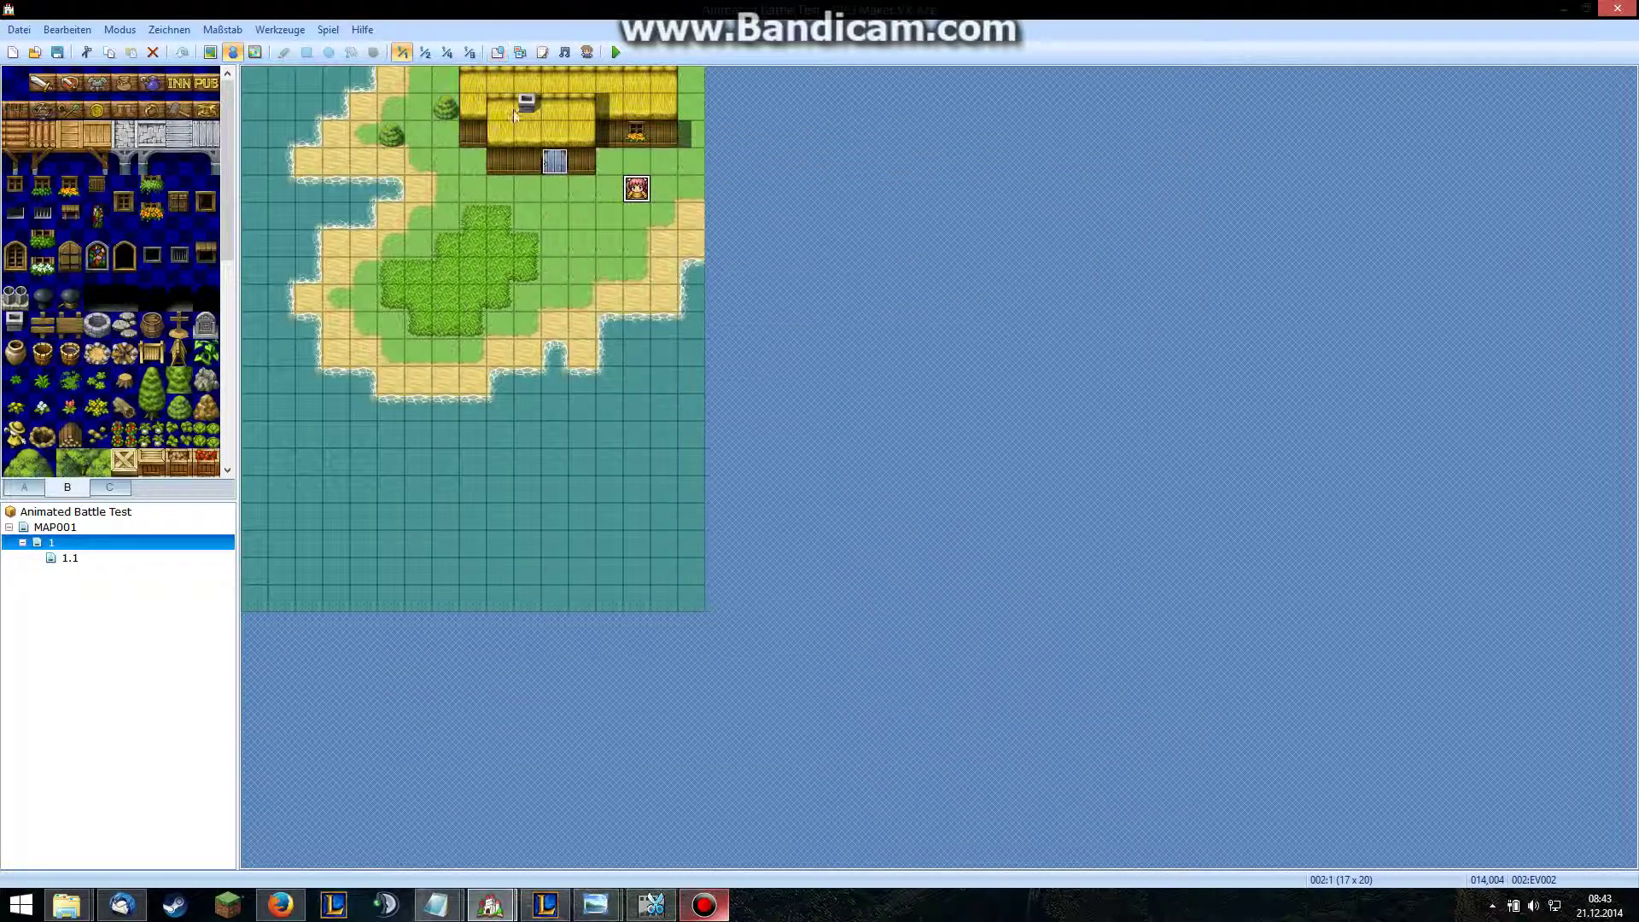
# - Open the Script Editor and scroll to the VE Animated Battlers pose definitions
pyautogui.click(541, 53)
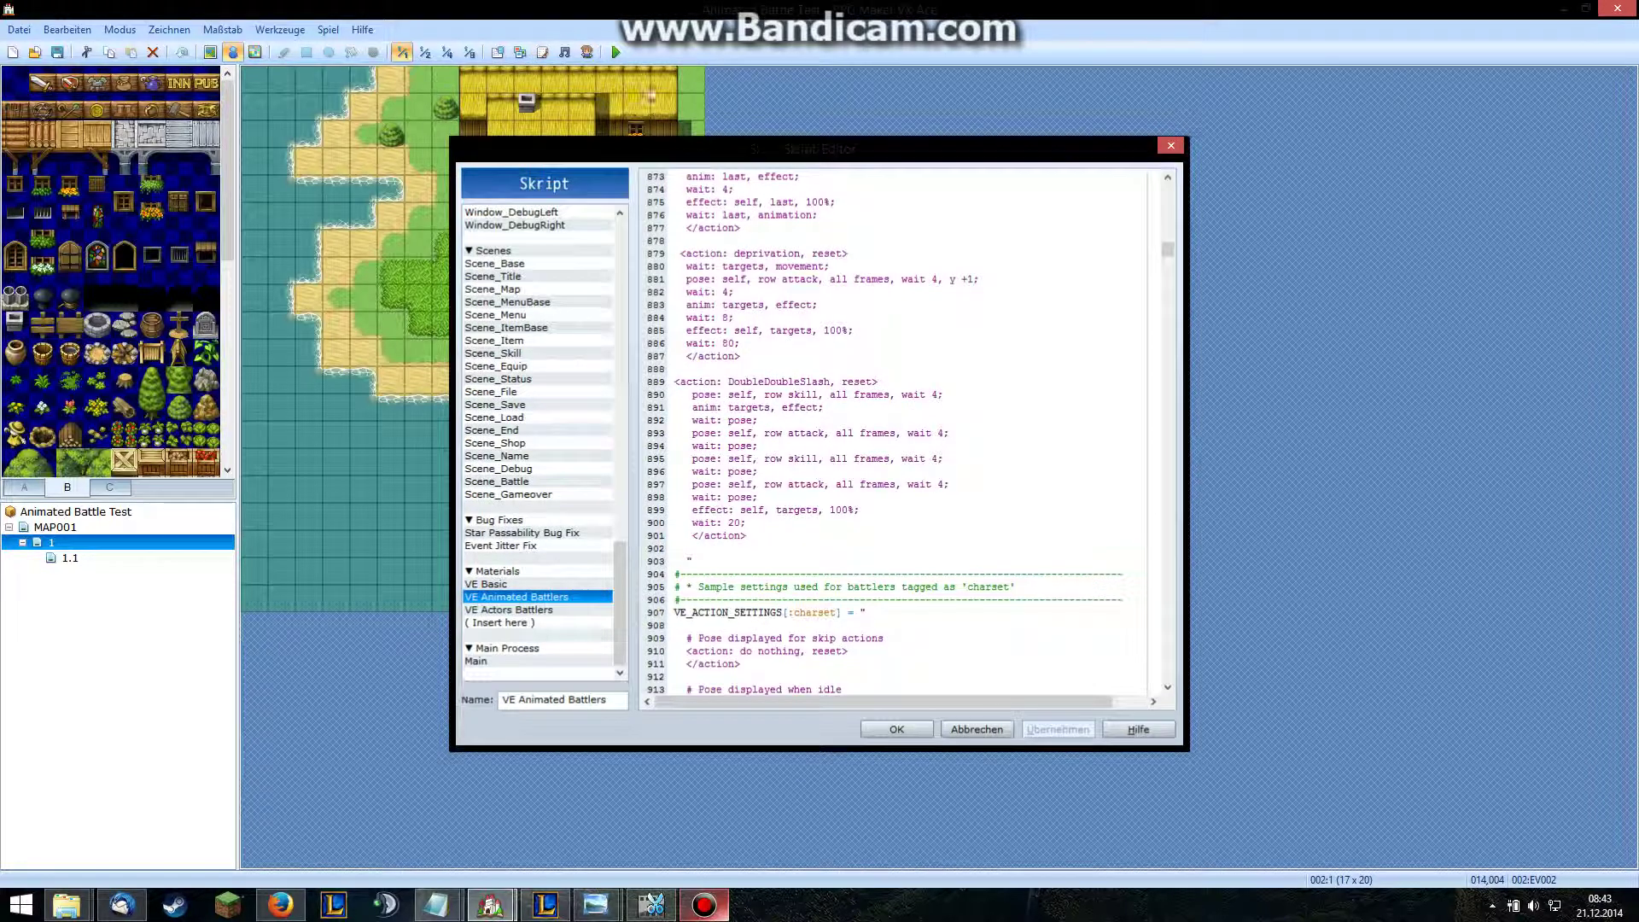
pyautogui.click(1171, 146)
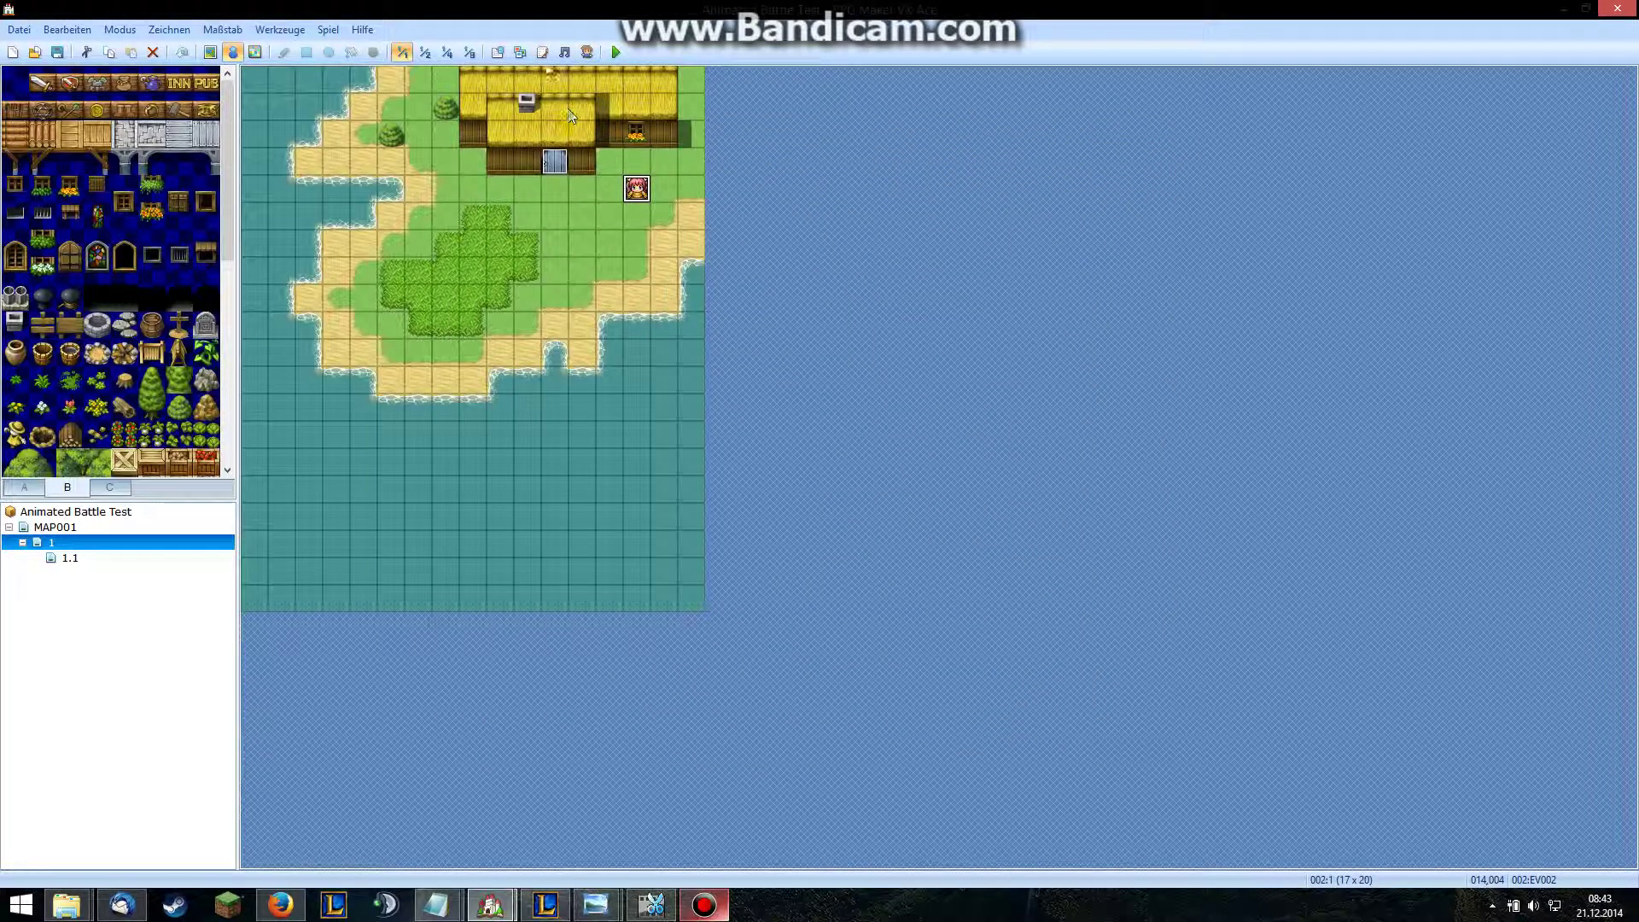
pyautogui.click(542, 53)
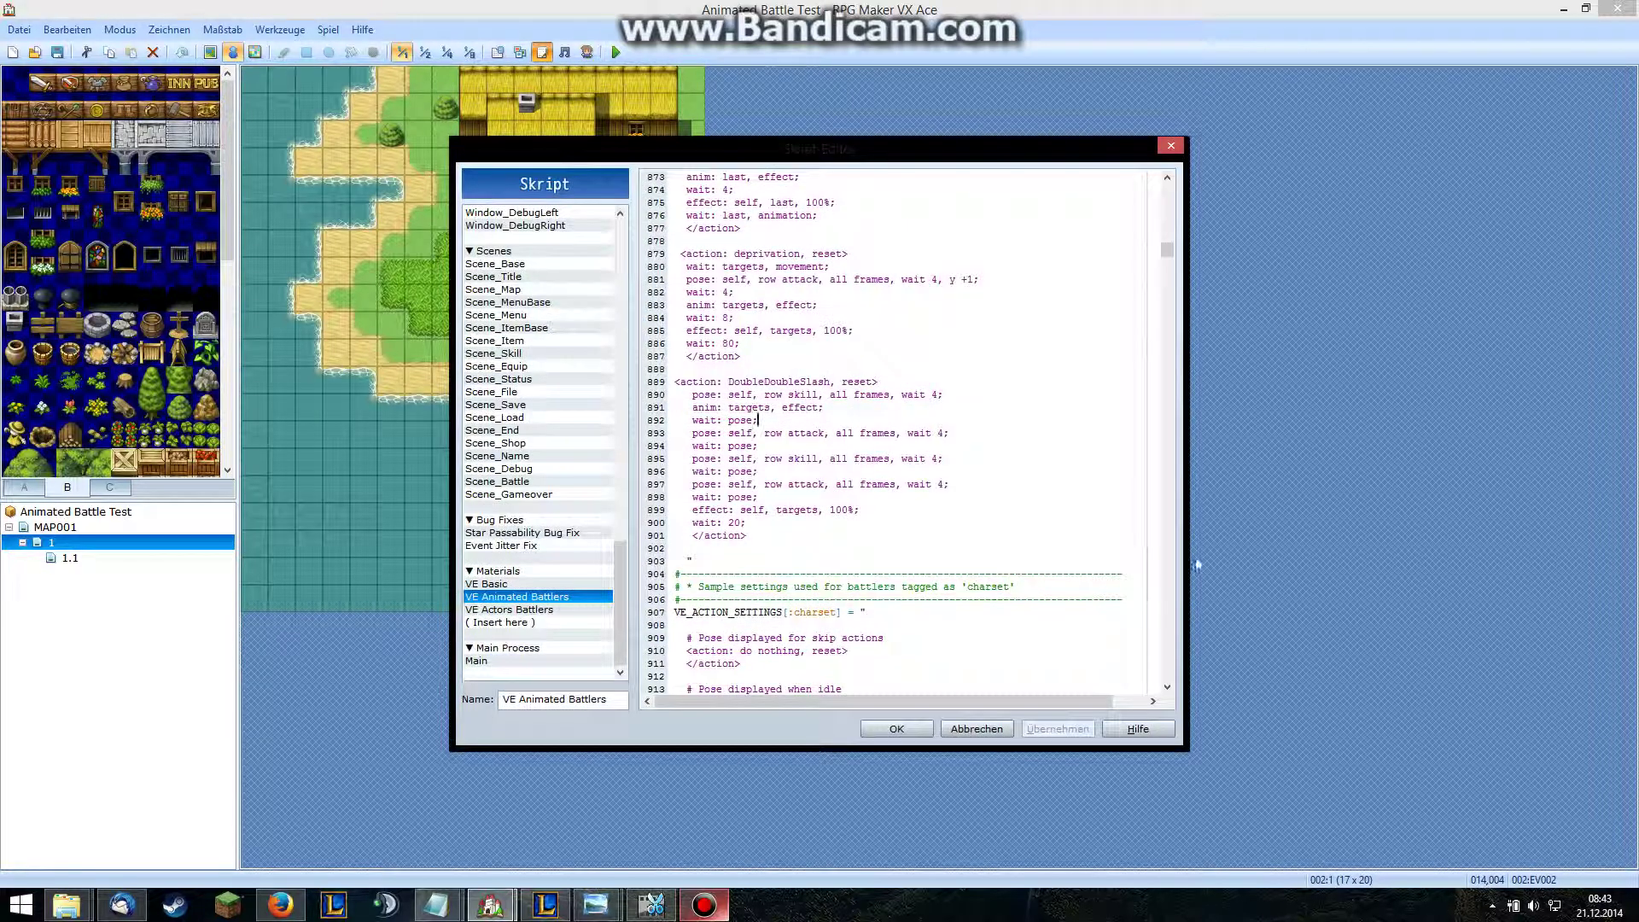
pyautogui.moveTo(1168, 256); pyautogui.dragTo(1170, 227)
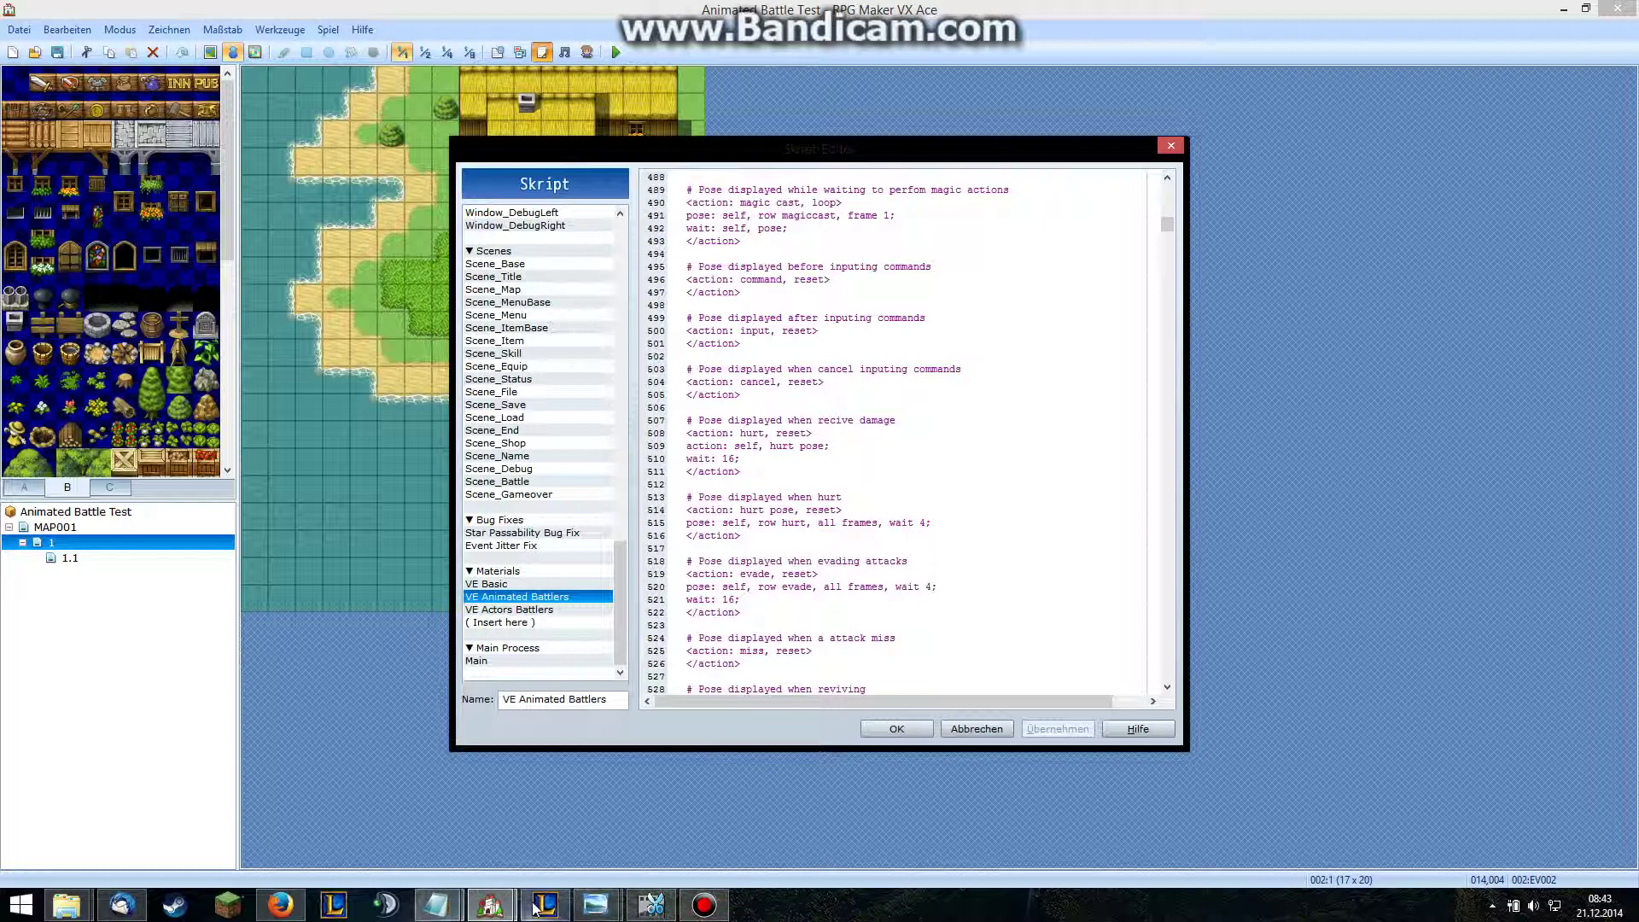
# - Bring up the battler sprite sheet in Windows Photo Viewer to study its pose rows
pyautogui.moveTo(596, 905)
pyautogui.click(673, 841)
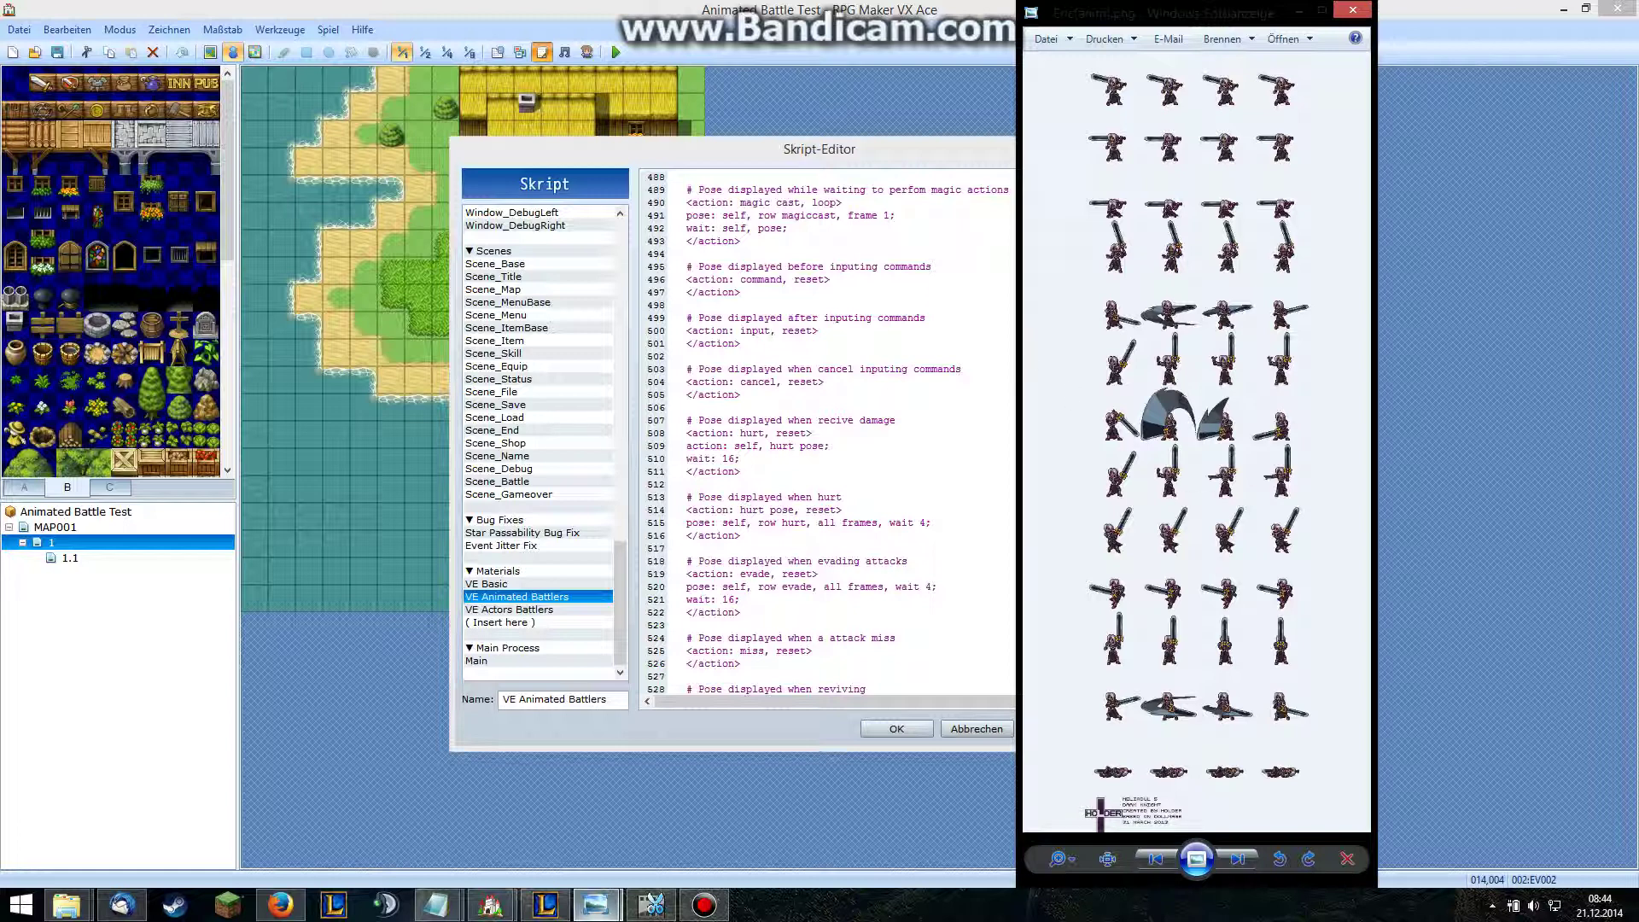
# - Back in the Script Editor, locate the Holder sprite's 'rows: 14' value in the notes
pyautogui.hotkey('alt', 'Tab')
pyautogui.scroll(20, 896, 431)
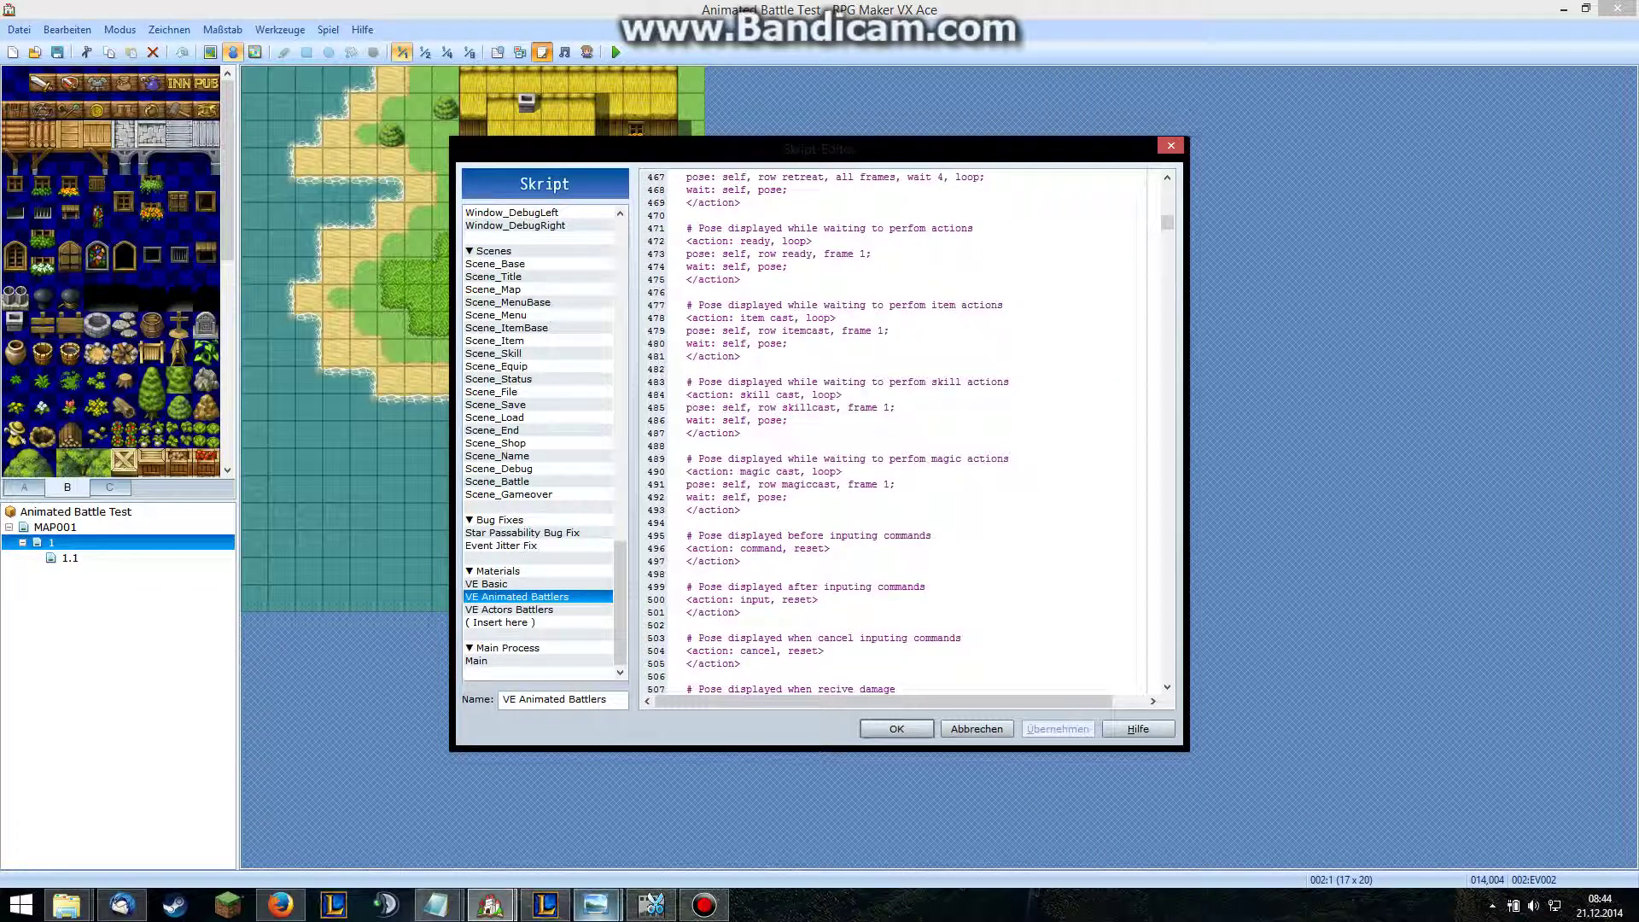
pyautogui.scroll(19, 896, 431)
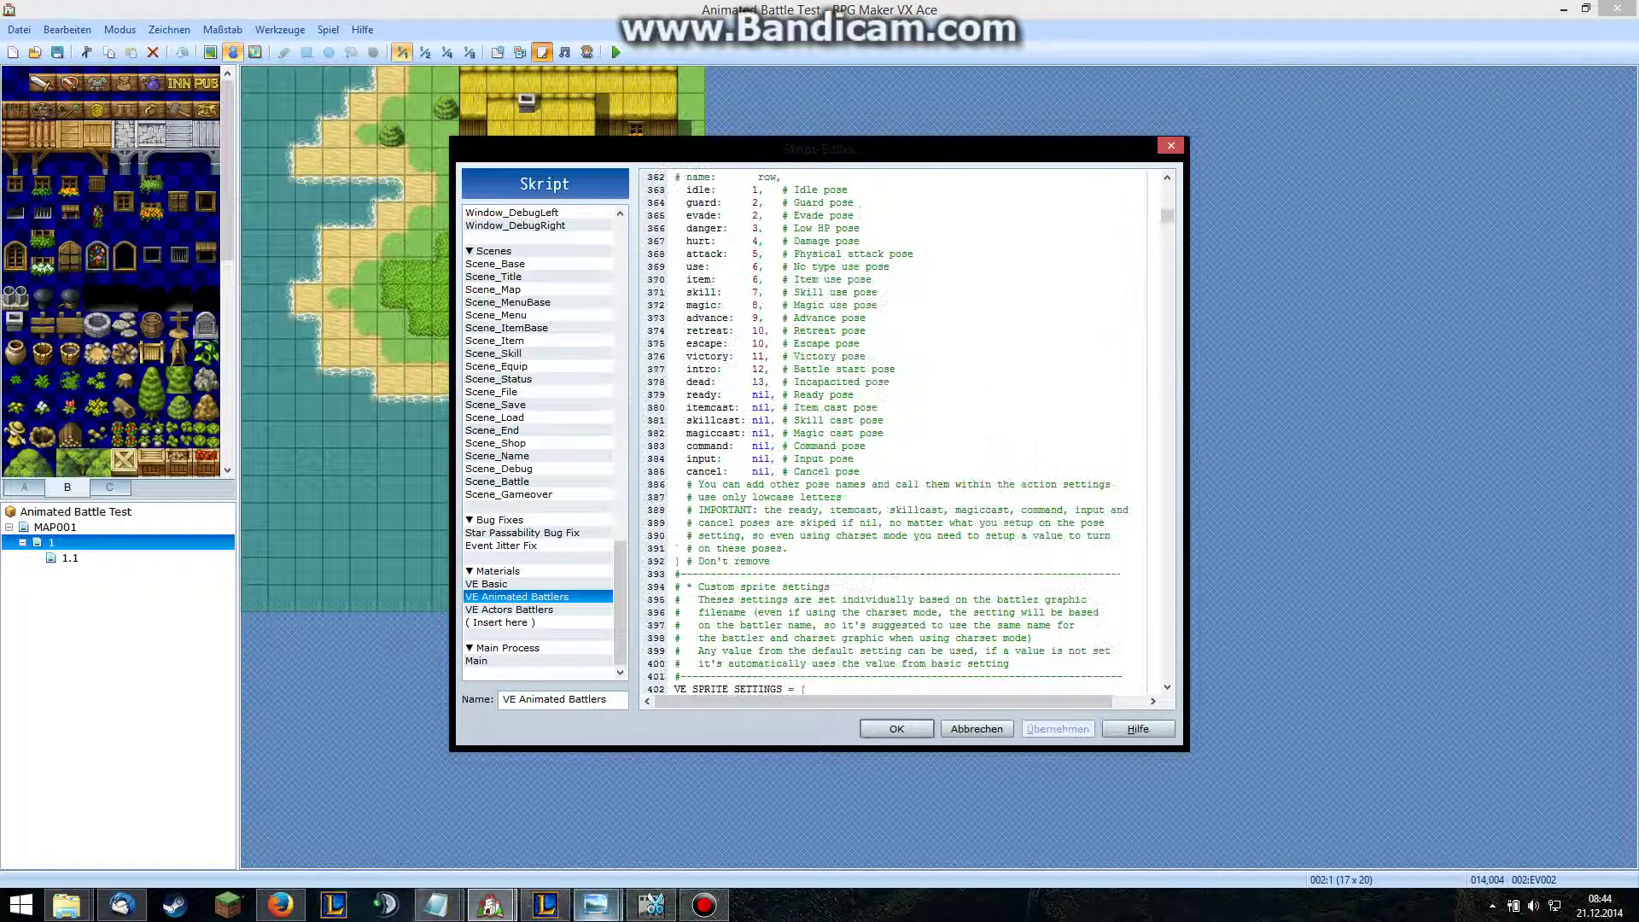
pyautogui.scroll(-8, 897, 431)
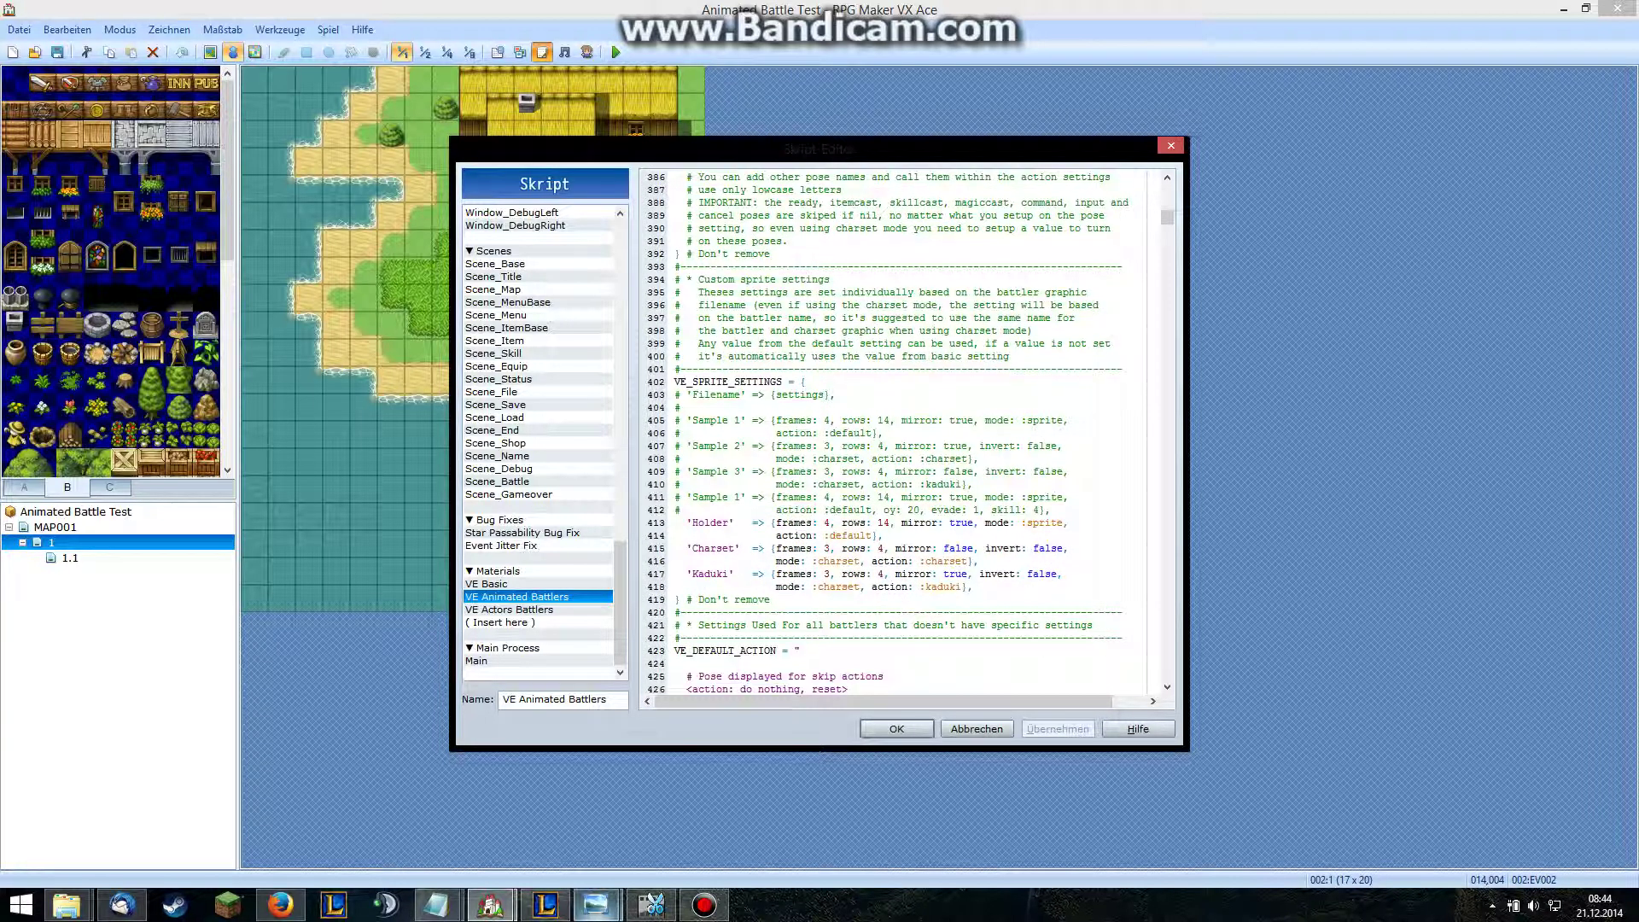
pyautogui.click(890, 522)
pyautogui.moveTo(852, 523); pyautogui.dragTo(890, 522)
pyautogui.click(890, 522)
pyautogui.scroll(8, 892, 433)
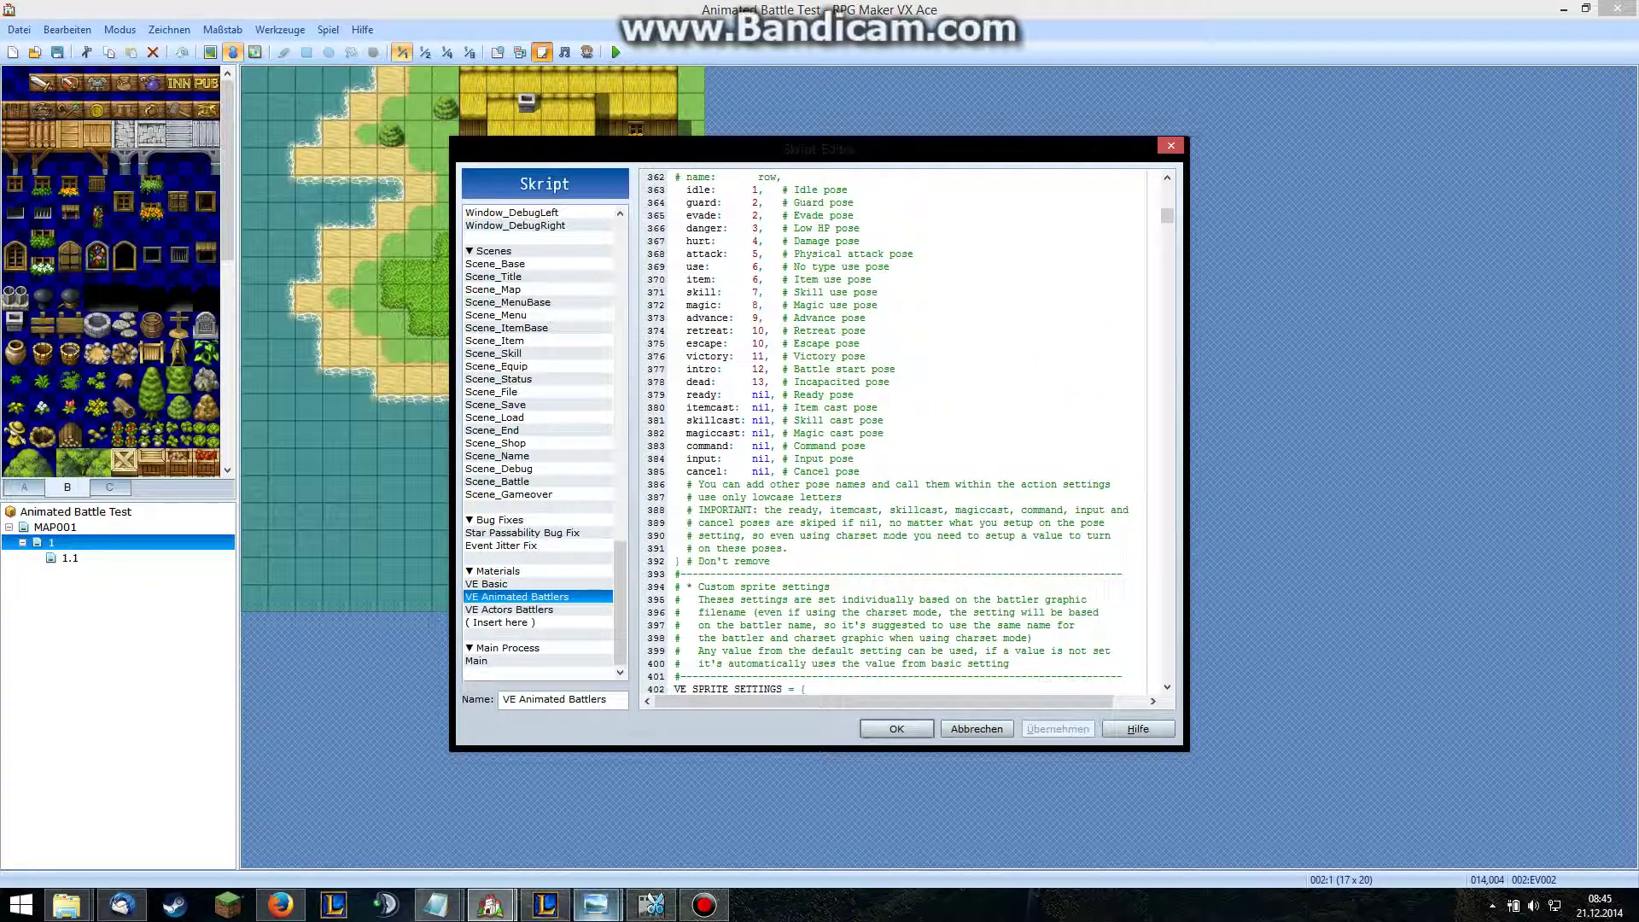
pyautogui.scroll(2, 893, 433)
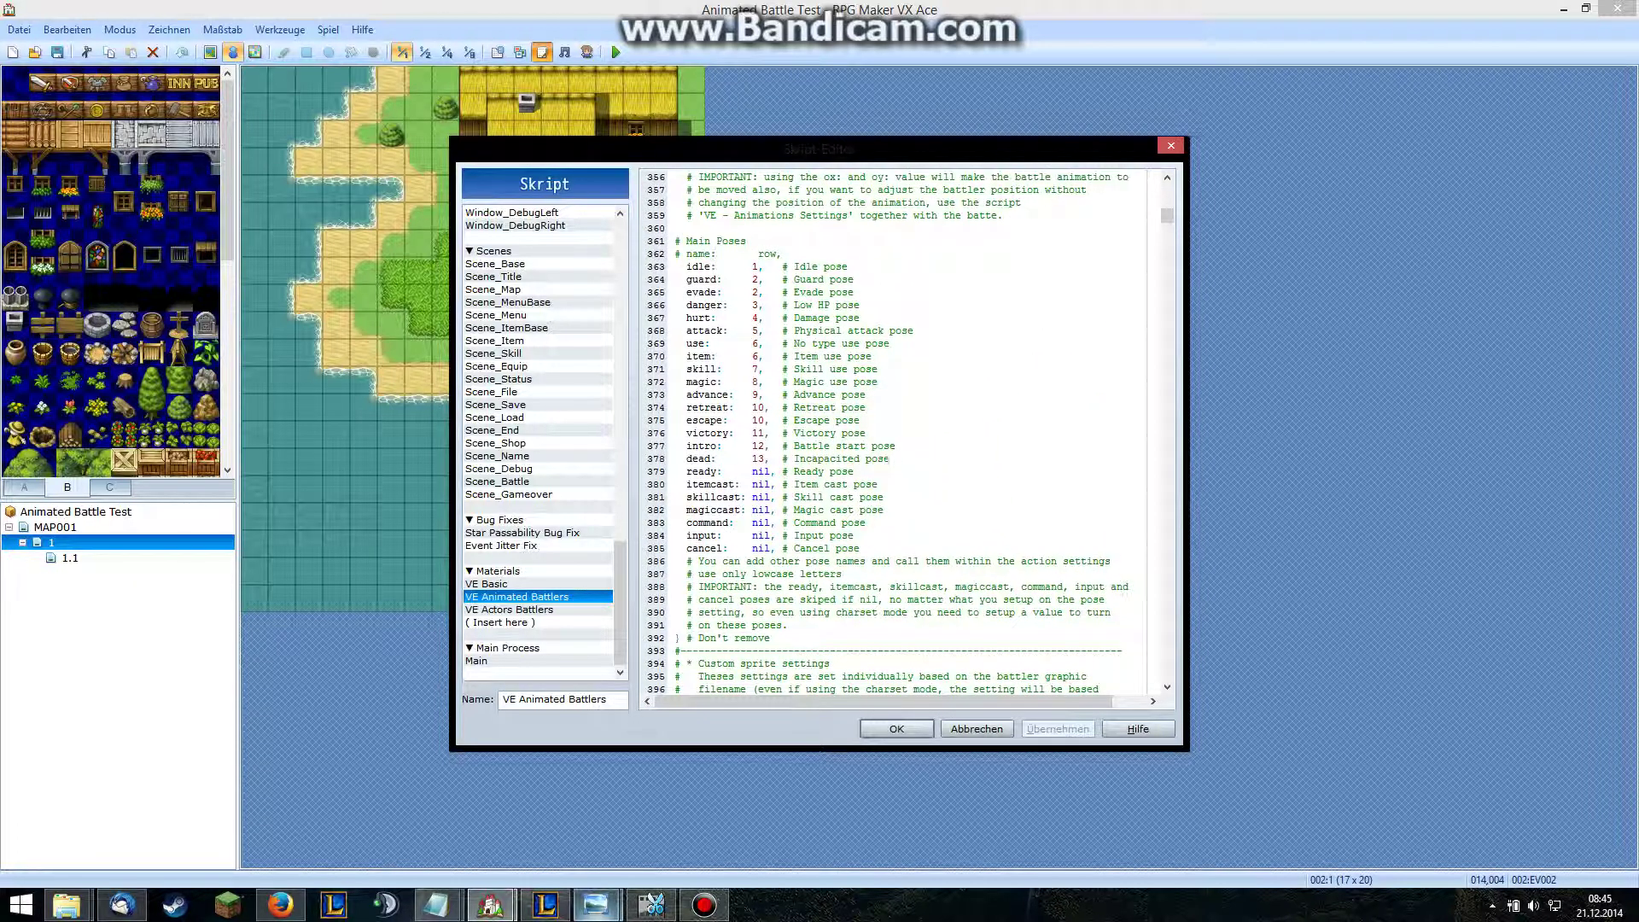
# - Insert a new holder pose entry for row 14 after the dead pose line
pyautogui.press('Return')
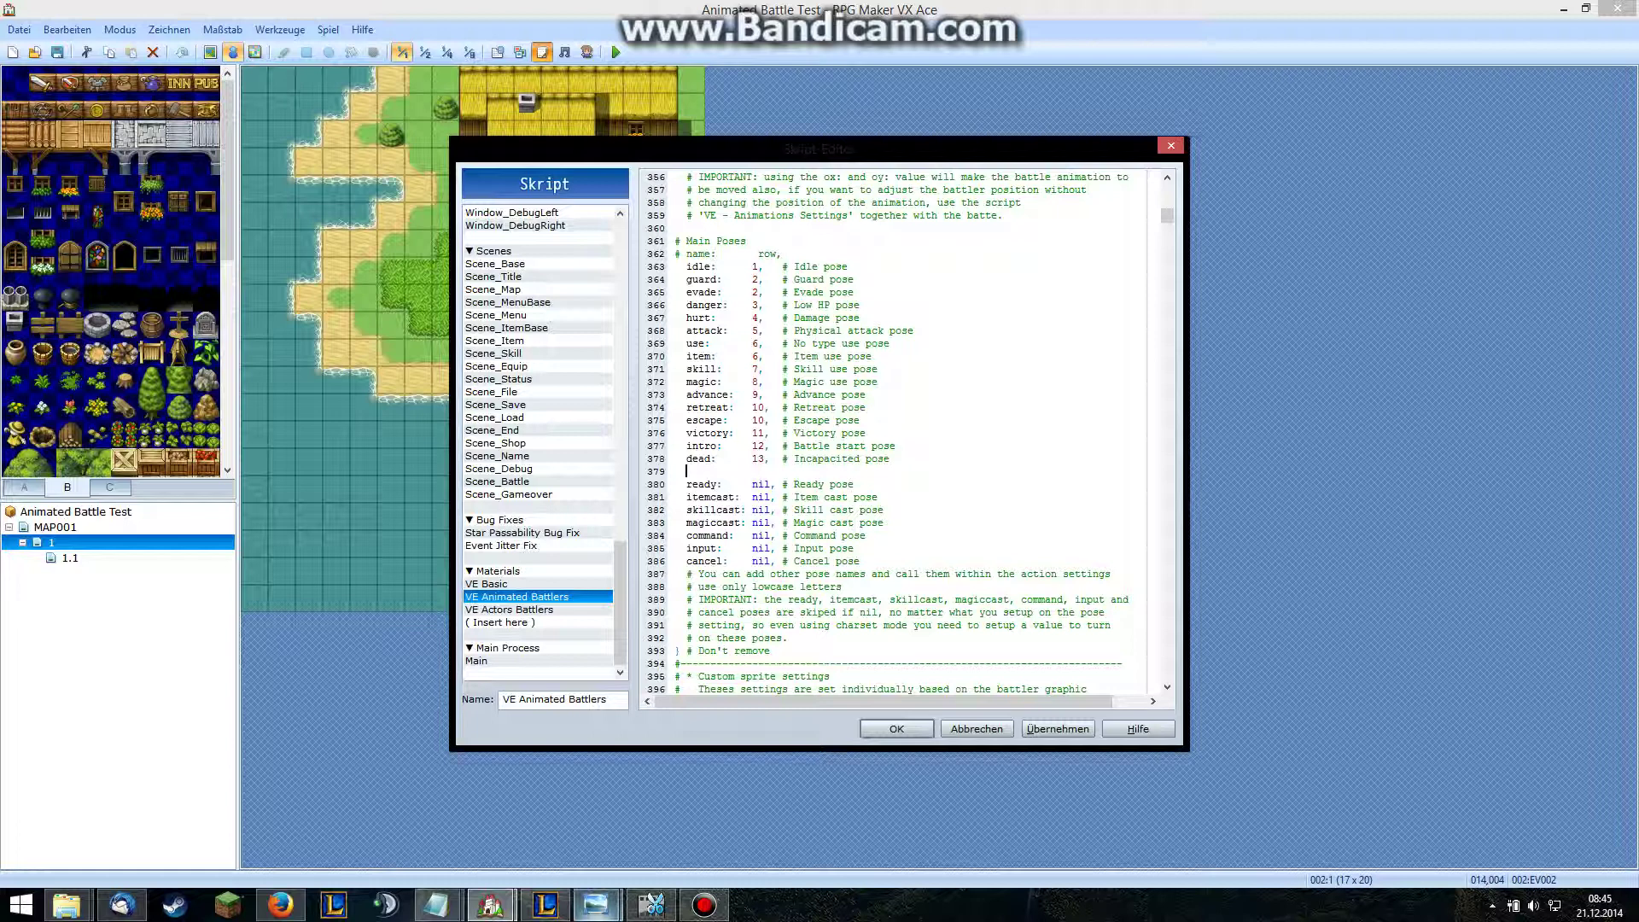
pyautogui.write('holderloco:')
pyautogui.press('BackSpace')
pyautogui.press('BackSpace')
pyautogui.press('BackSpace')
pyautogui.press('BackSpace')
pyautogui.press('BackSpace')
pyautogui.press('BackSpace')
pyautogui.write(':    14,  # fm')
pyautogui.scroll(-11, 886, 430)
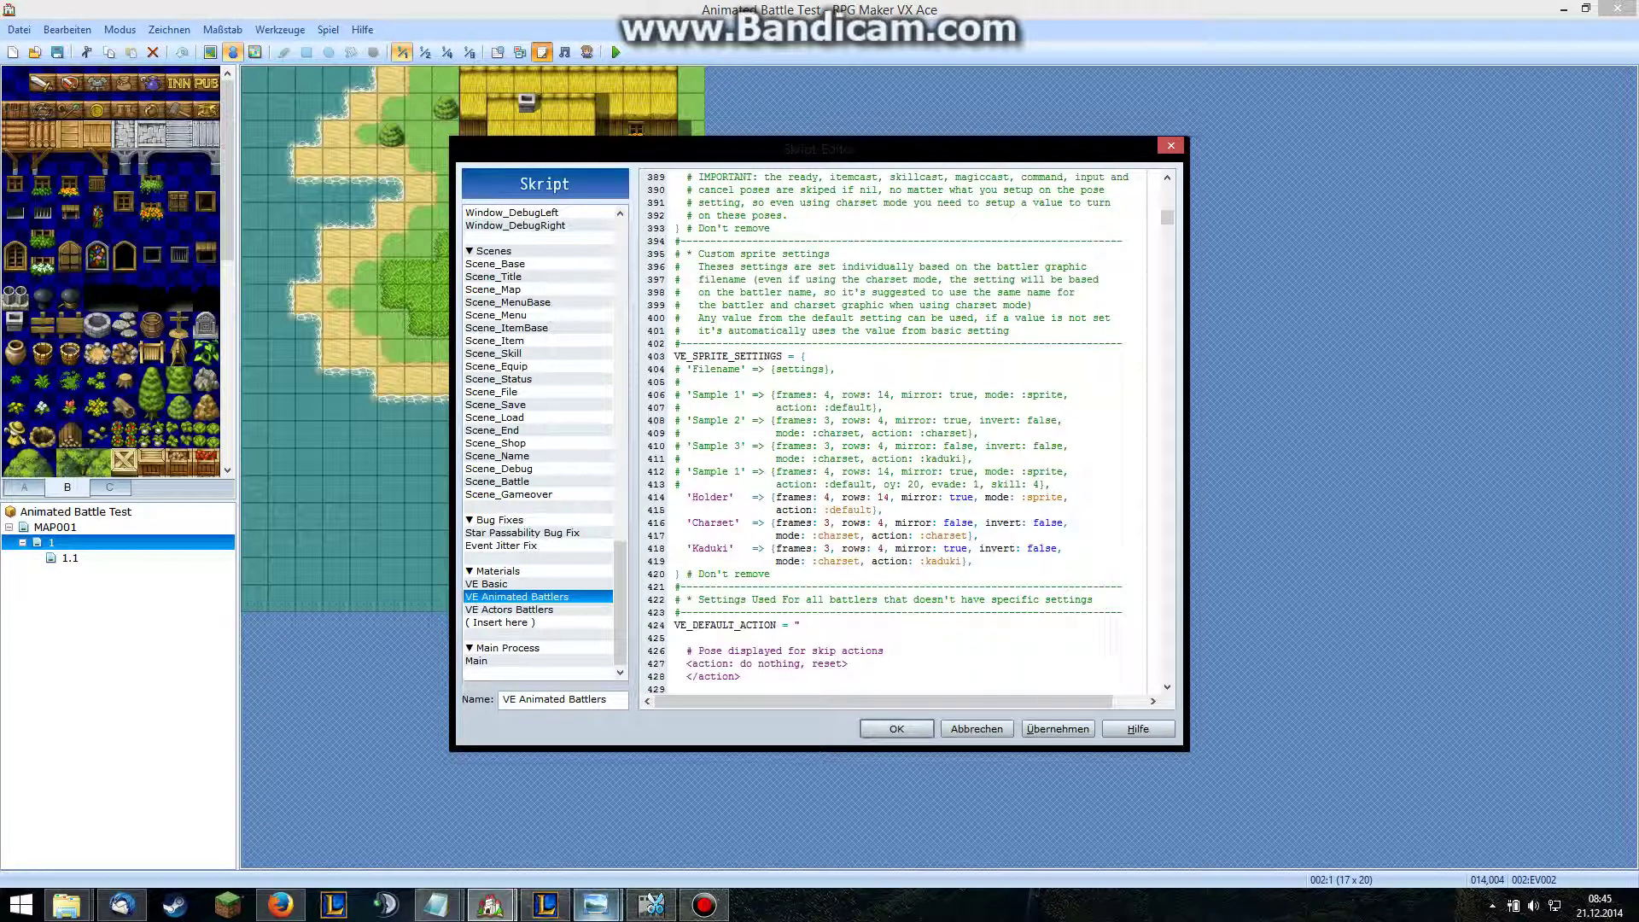
pyautogui.click(889, 497)
pyautogui.scroll(-20, 888, 497)
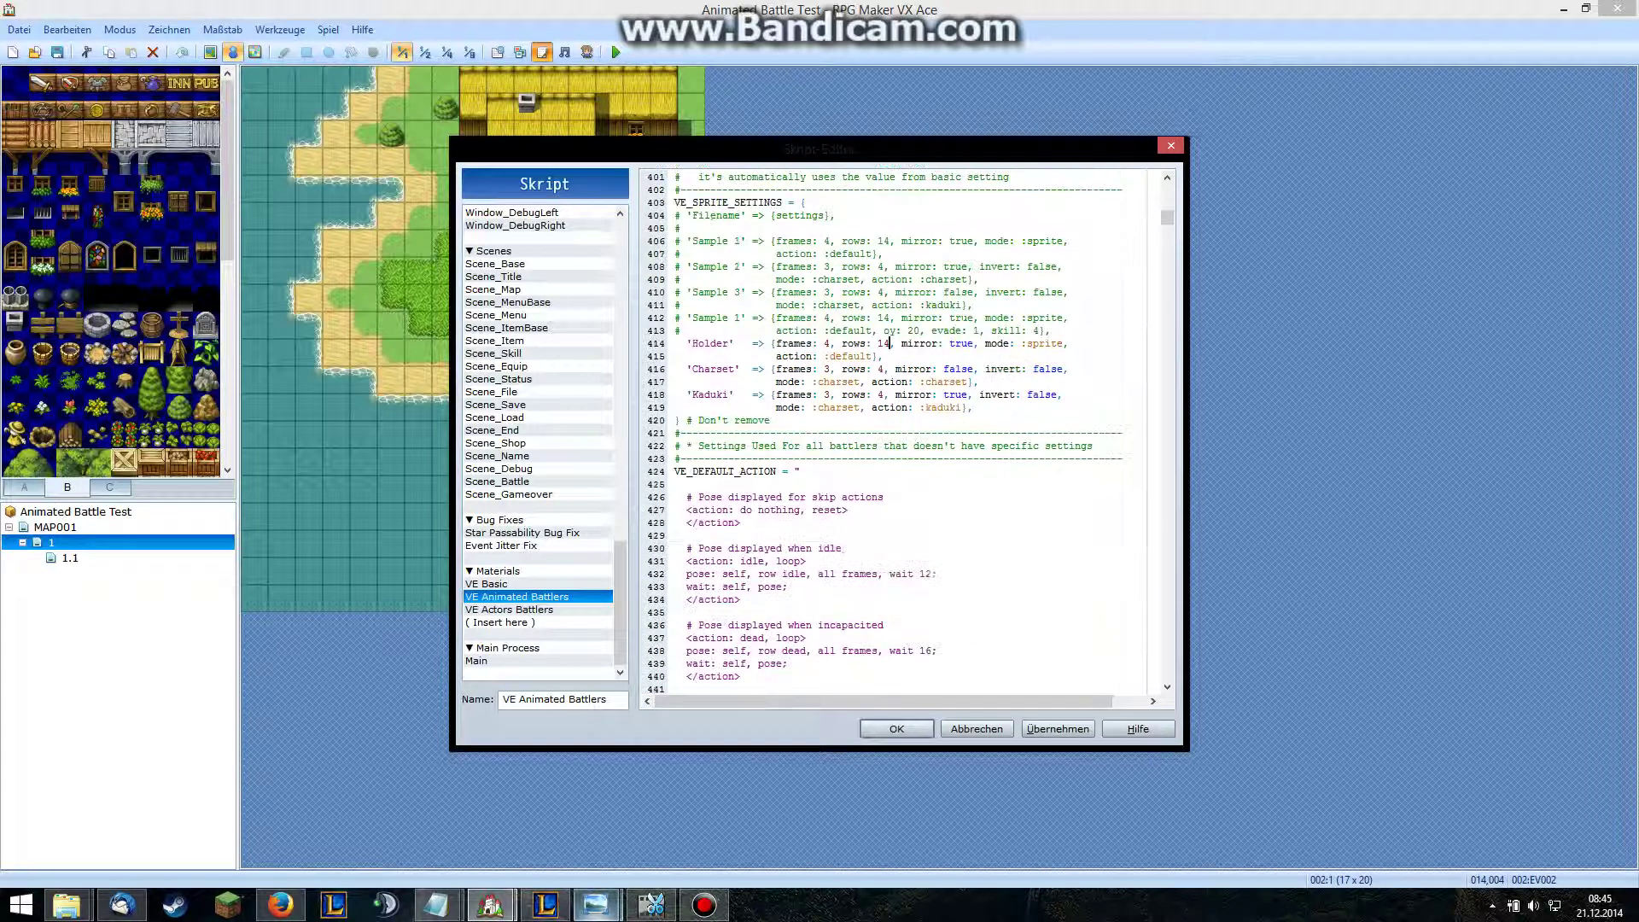
pyautogui.scroll(-20, 889, 497)
pyautogui.scroll(-20, 889, 497)
pyautogui.scroll(-20, 889, 497)
# - Copy the attack pose line below the last 'wait: pose;' and change 'attack' to 'holder'
pyautogui.click(745, 433)
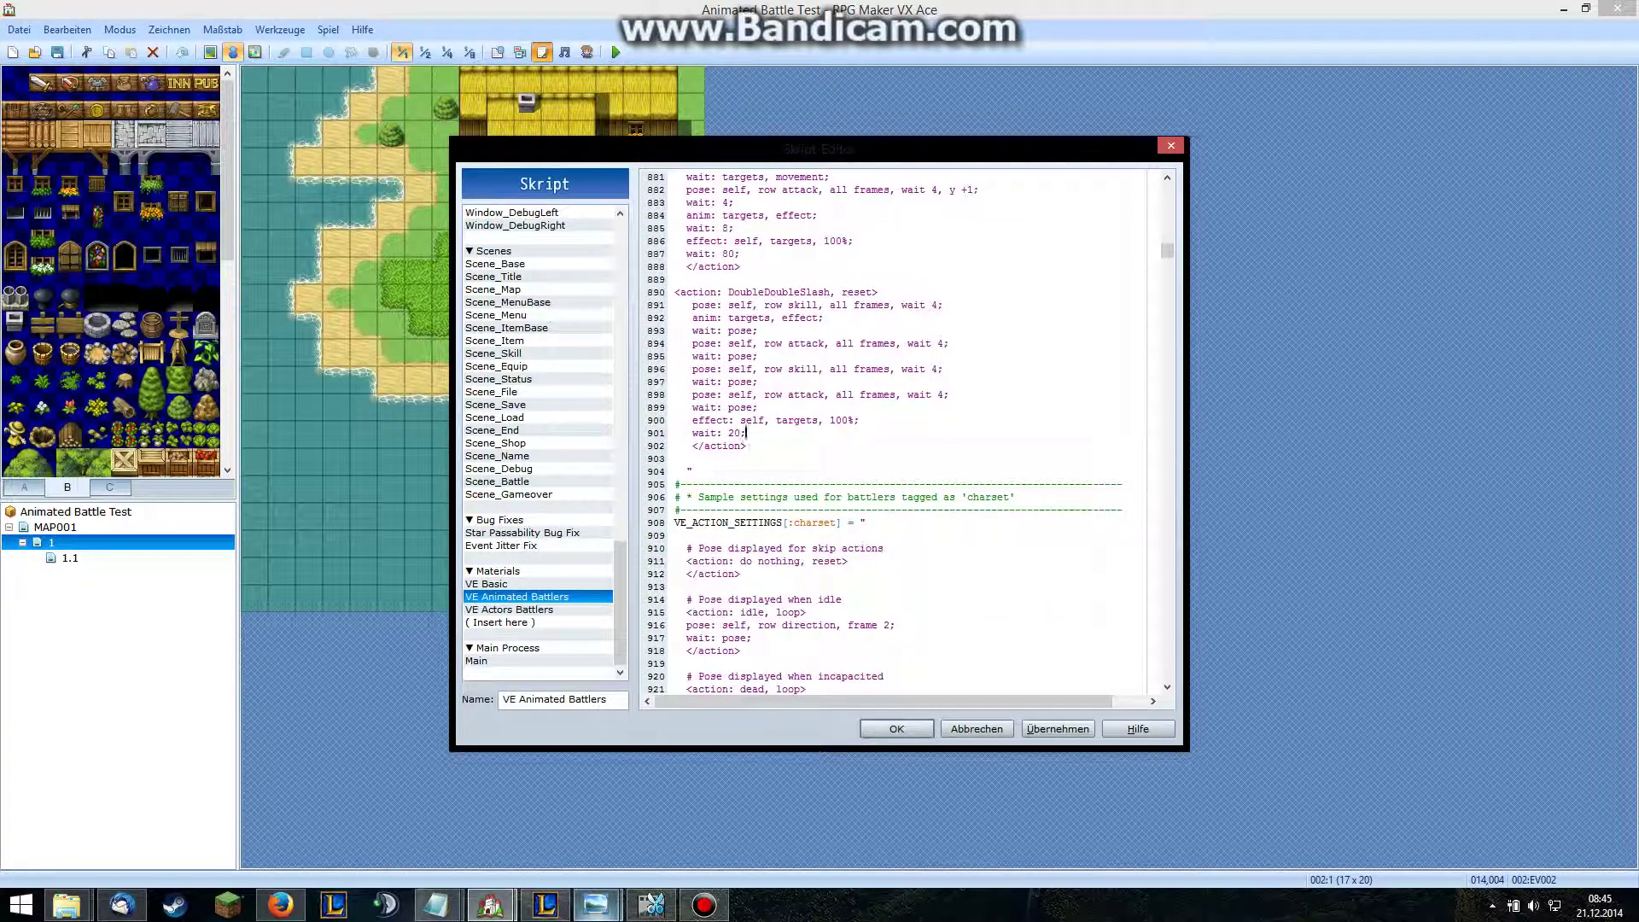
pyautogui.click(758, 407)
pyautogui.press('Return')
pyautogui.press('Return')
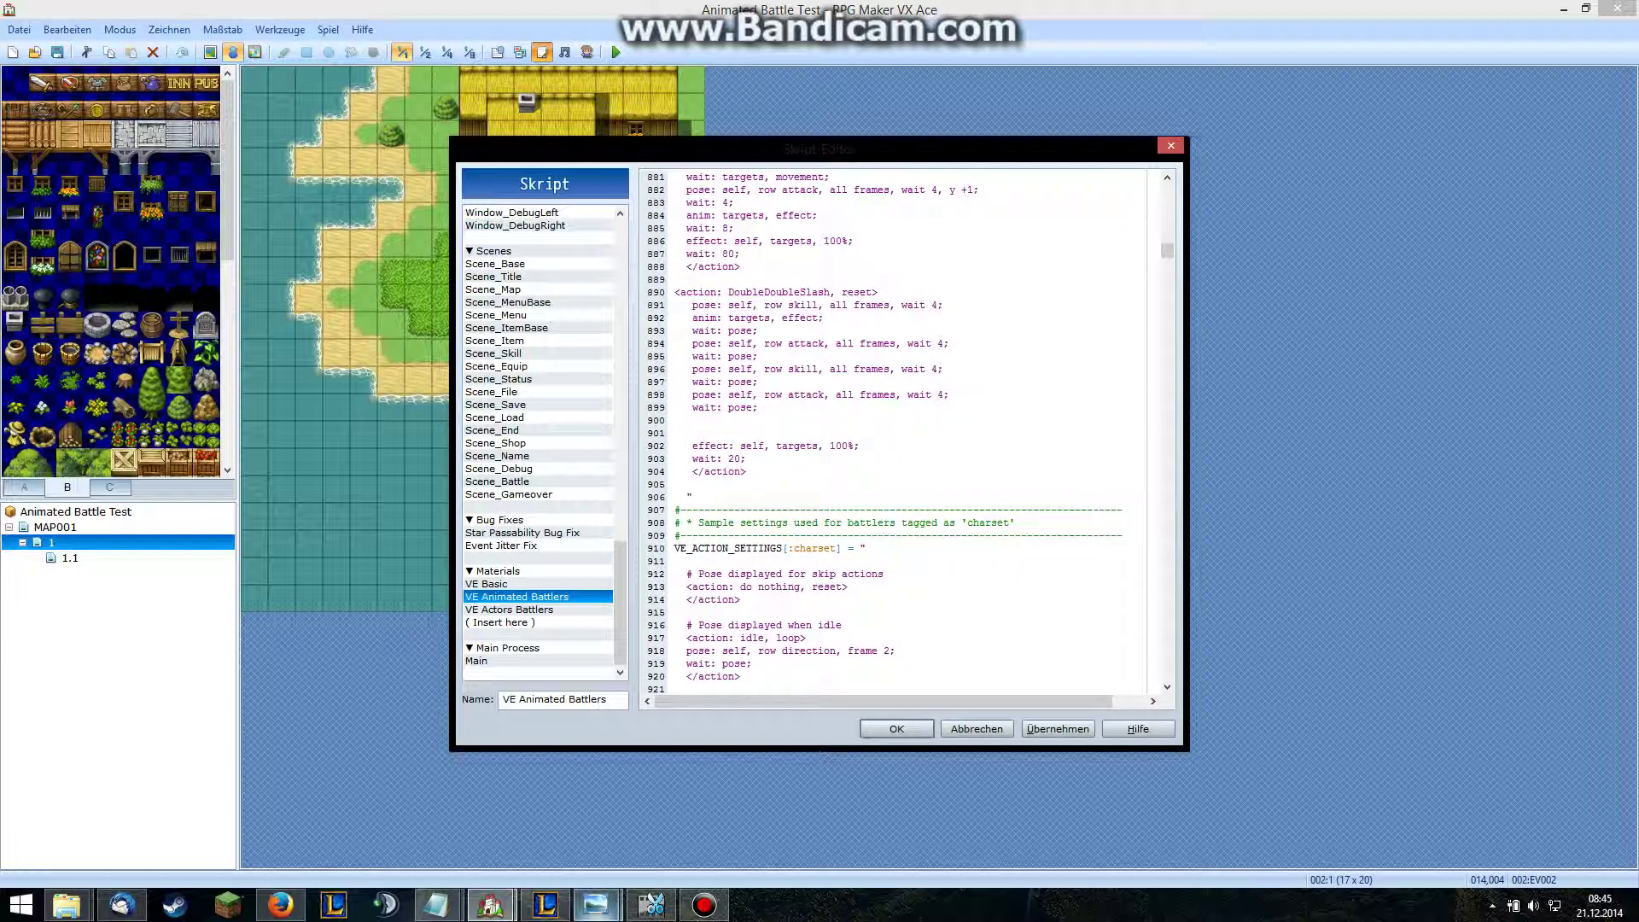
pyautogui.press('BackSpace')
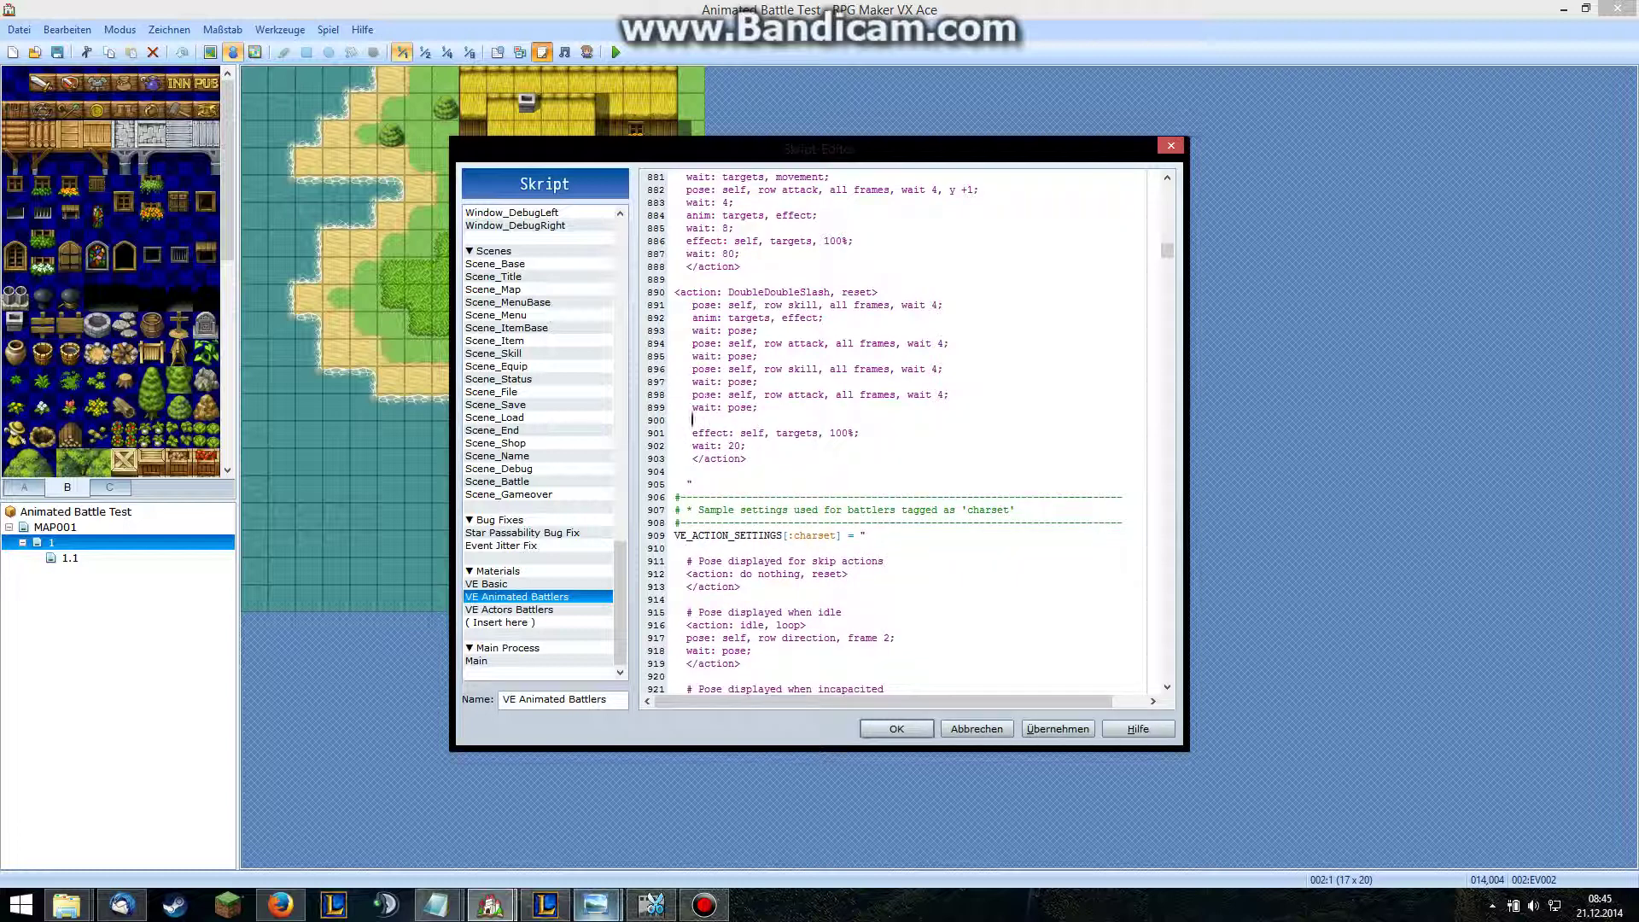
pyautogui.moveTo(692, 394); pyautogui.dragTo(949, 394)
pyautogui.hotkey('ctrl', 'c')
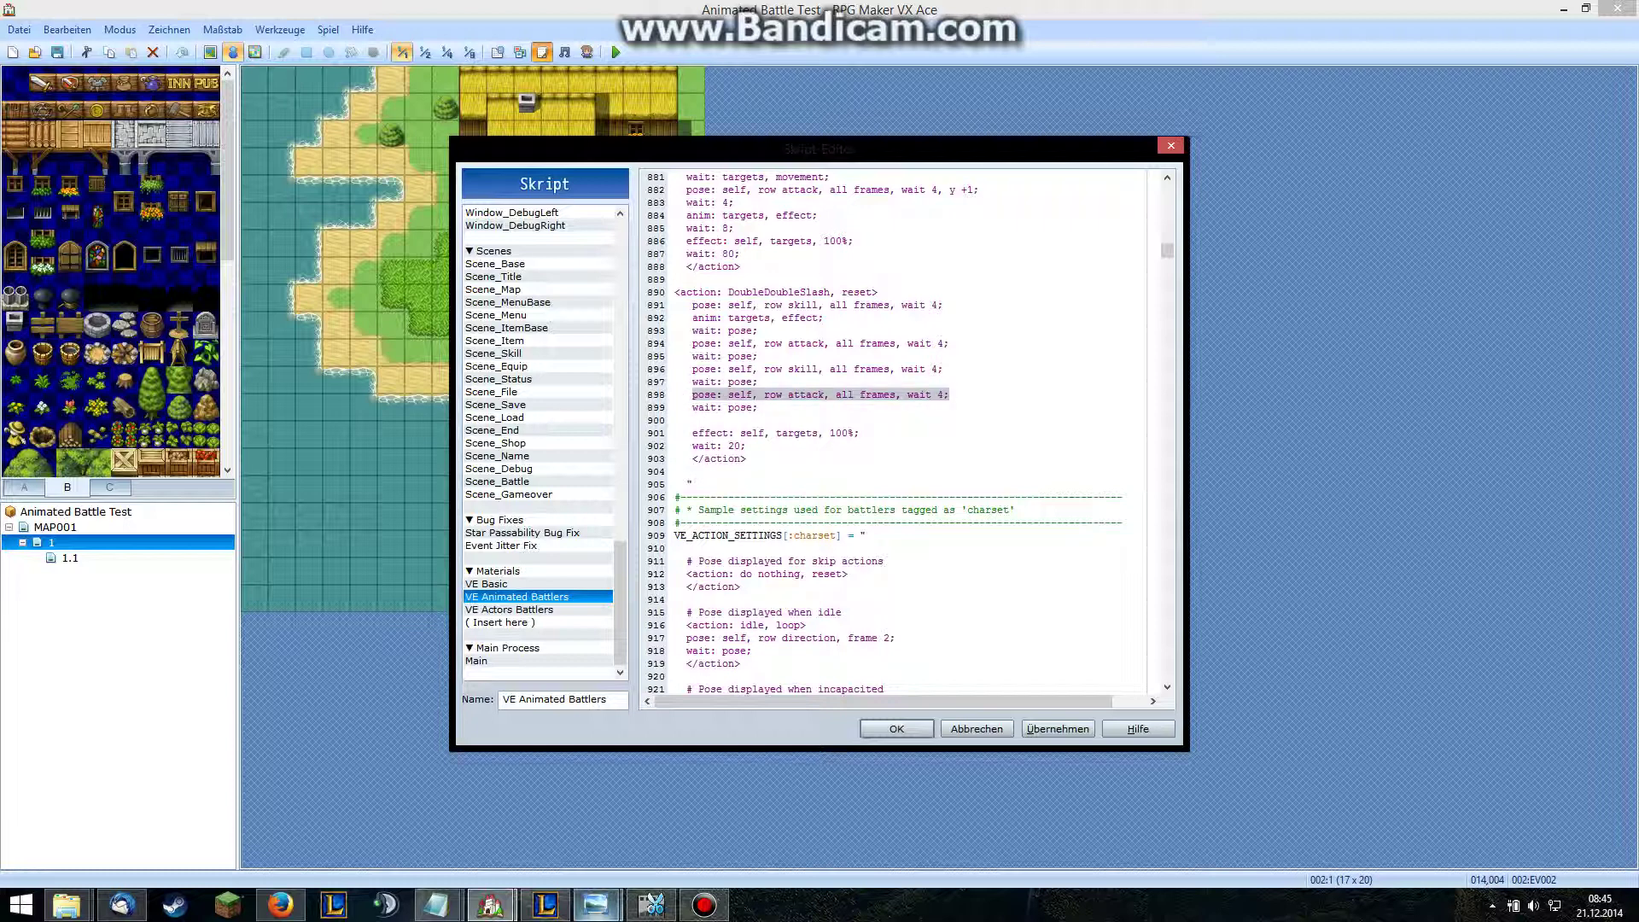
pyautogui.click(692, 420)
pyautogui.hotkey('ctrl', 'v')
pyautogui.moveTo(787, 420)
pyautogui.mouseDown()
pyautogui.moveTo(825, 420)
pyautogui.moveTo(788, 420)
pyautogui.mouseUp()
pyautogui.click(824, 420)
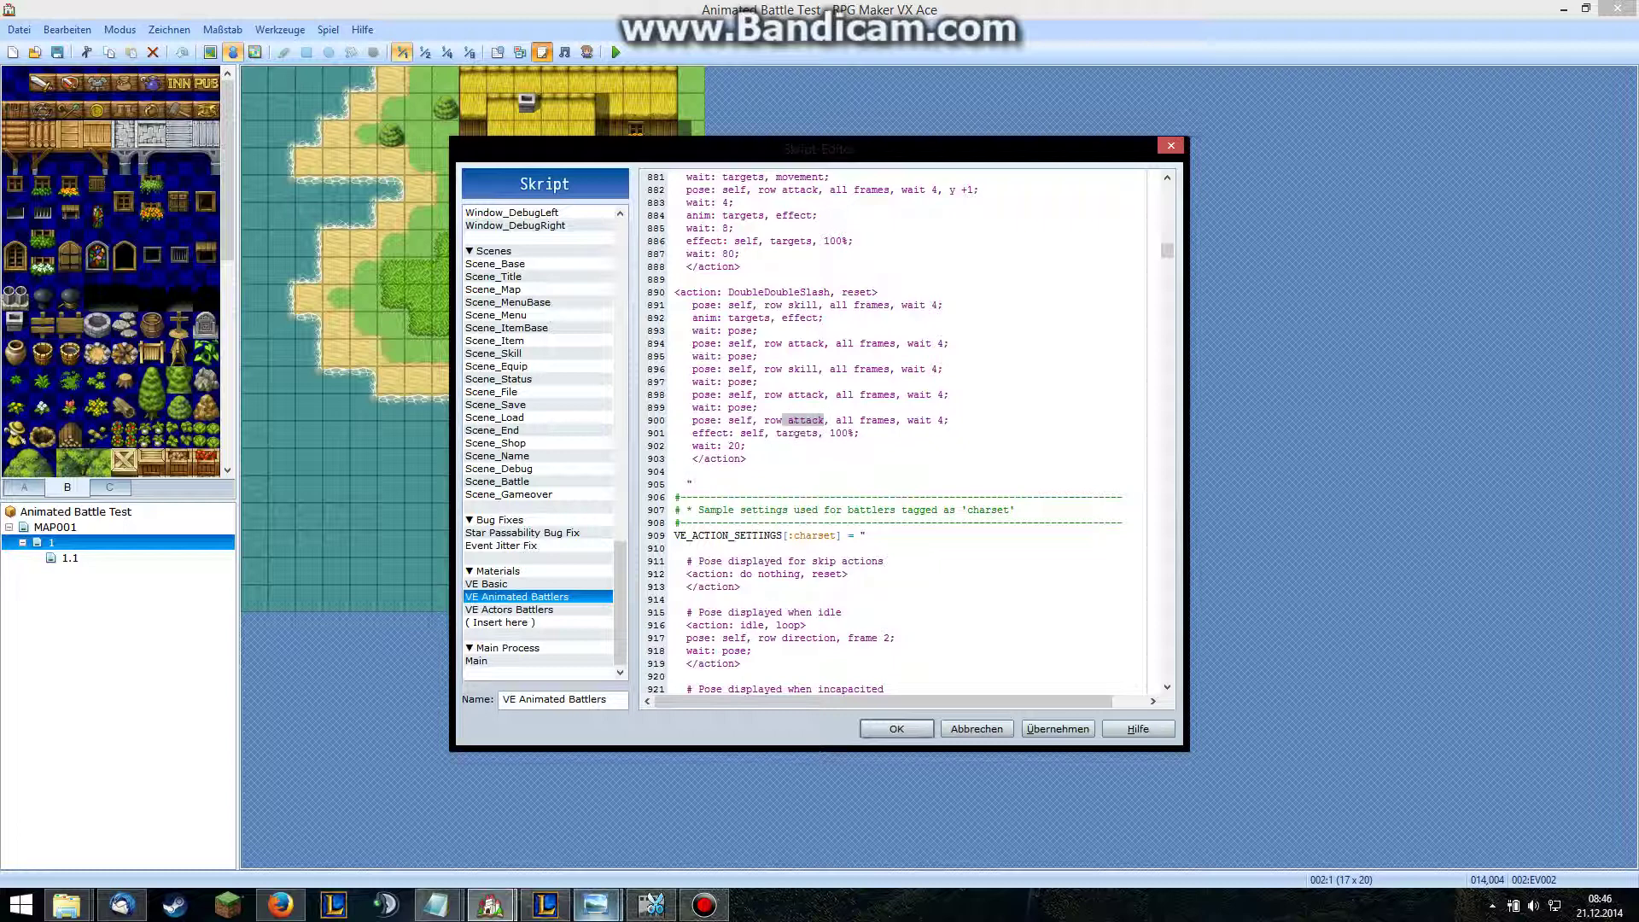
pyautogui.press('BackSpace')
pyautogui.write('holder')
# - Zoom into the holder frames on the sprite sheet, then go back to the script
pyautogui.click(596, 905)
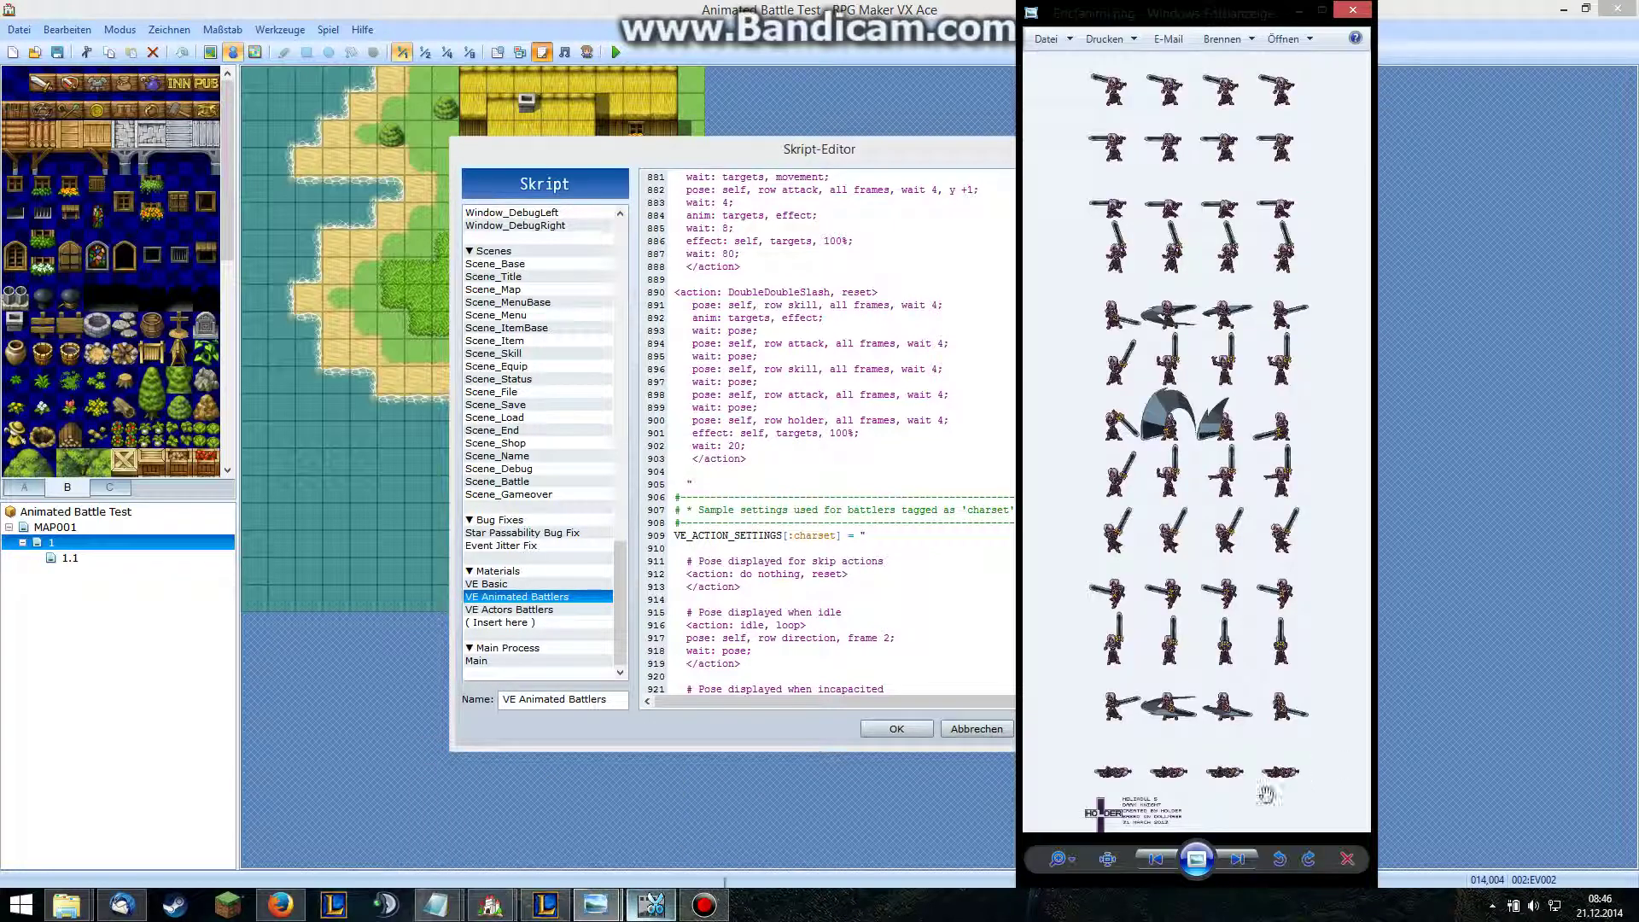
pyautogui.scroll(3, 1175, 727)
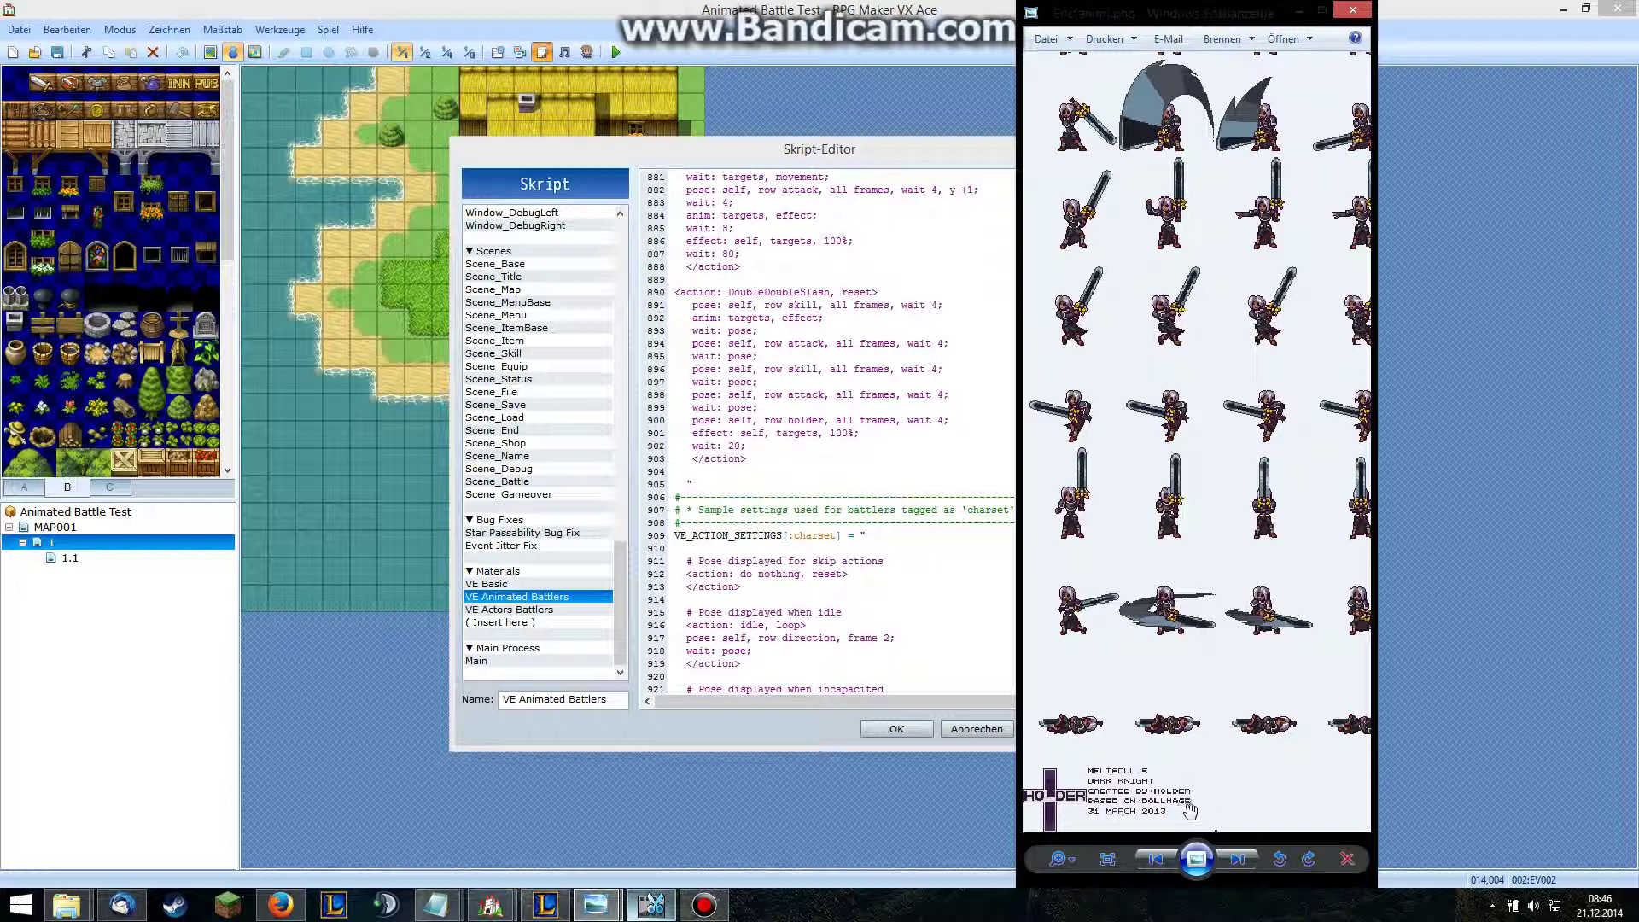
pyautogui.click(1393, 826)
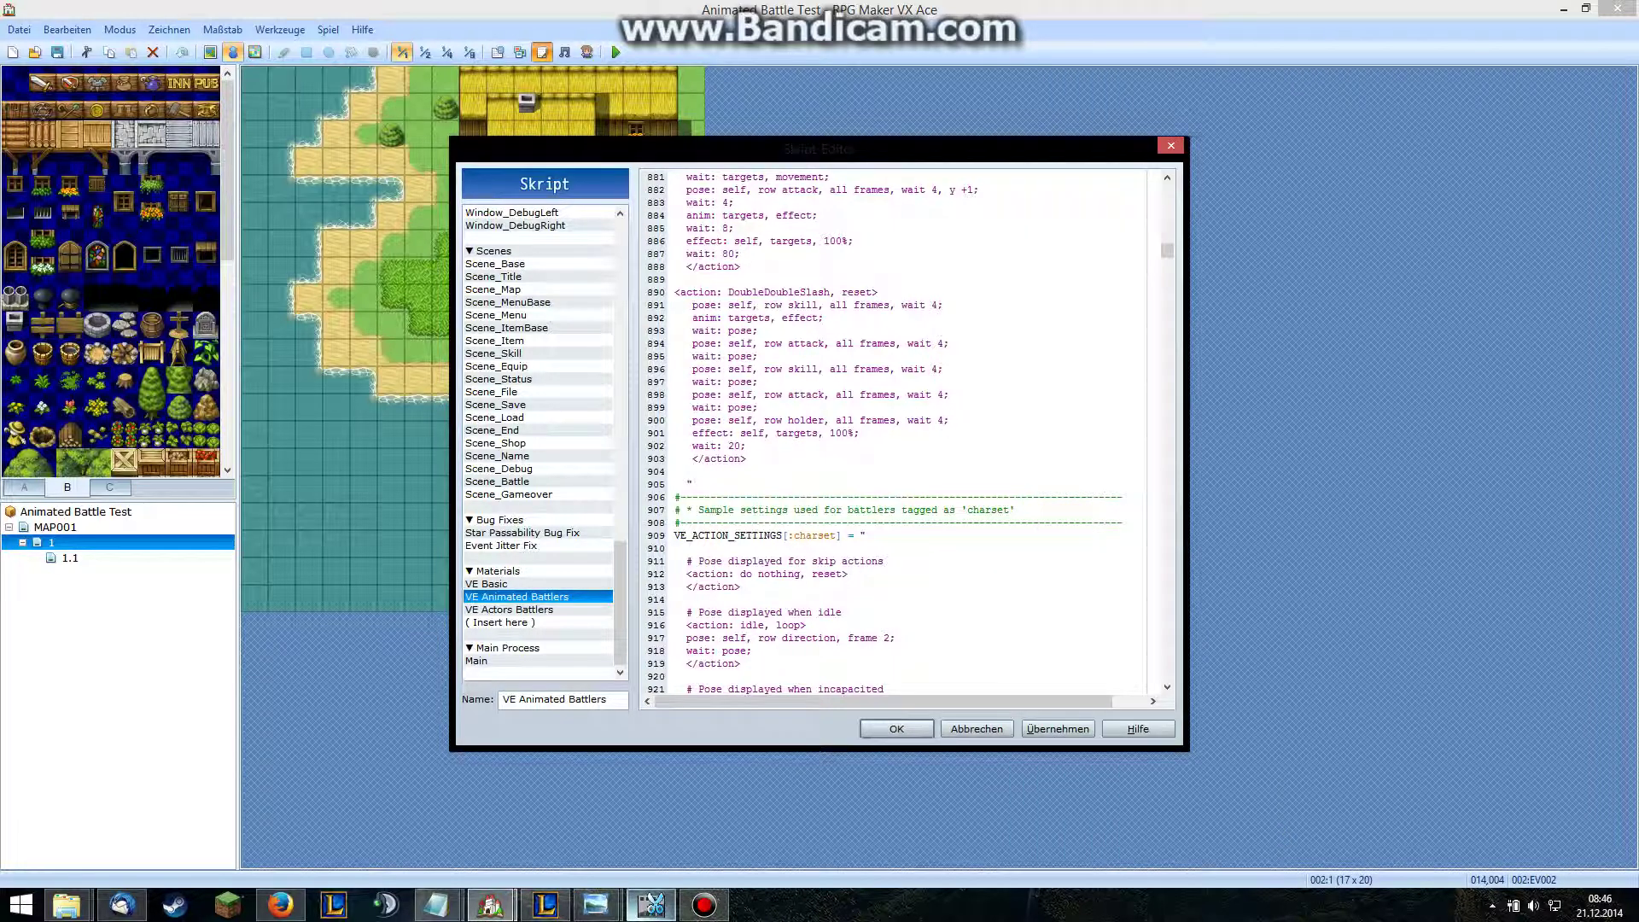
# - Set the holder pose to wait 16, add 'wait: pose;' after it, and confirm with OK
pyautogui.press('BackSpace')
pyautogui.press('BackSpace')
pyautogui.write('16')
pyautogui.moveTo(942, 395); pyautogui.dragTo(815, 395)
pyautogui.click(675, 407)
pyautogui.moveTo(674, 407); pyautogui.dragTo(669, 420)
pyautogui.hotkey('ctrl', 'c')
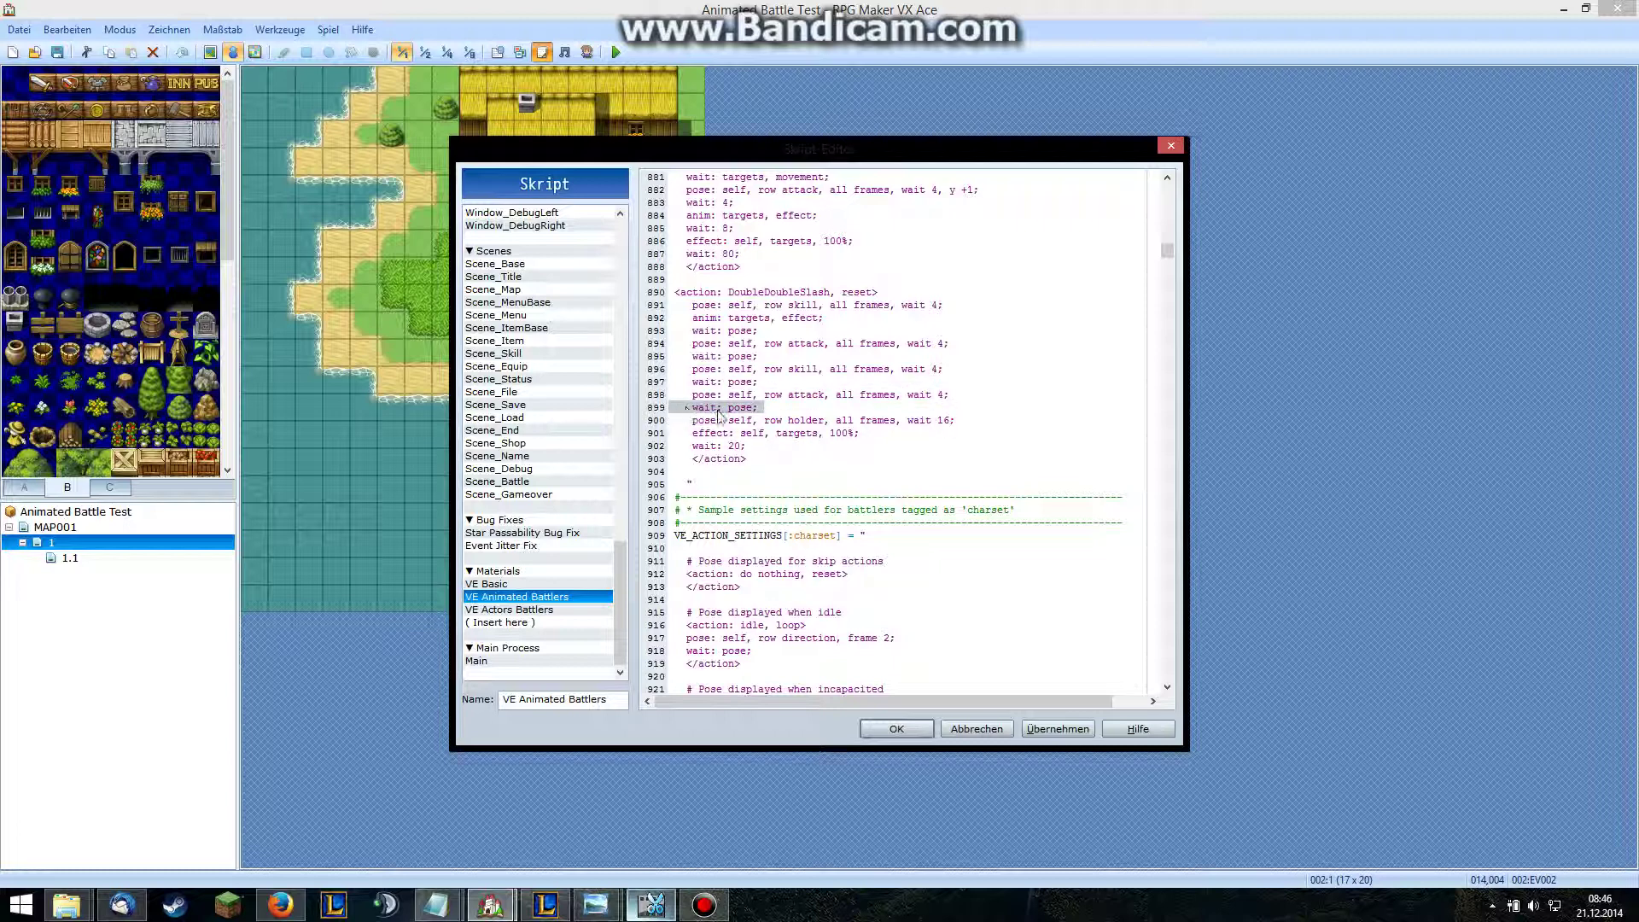
pyautogui.click(956, 420)
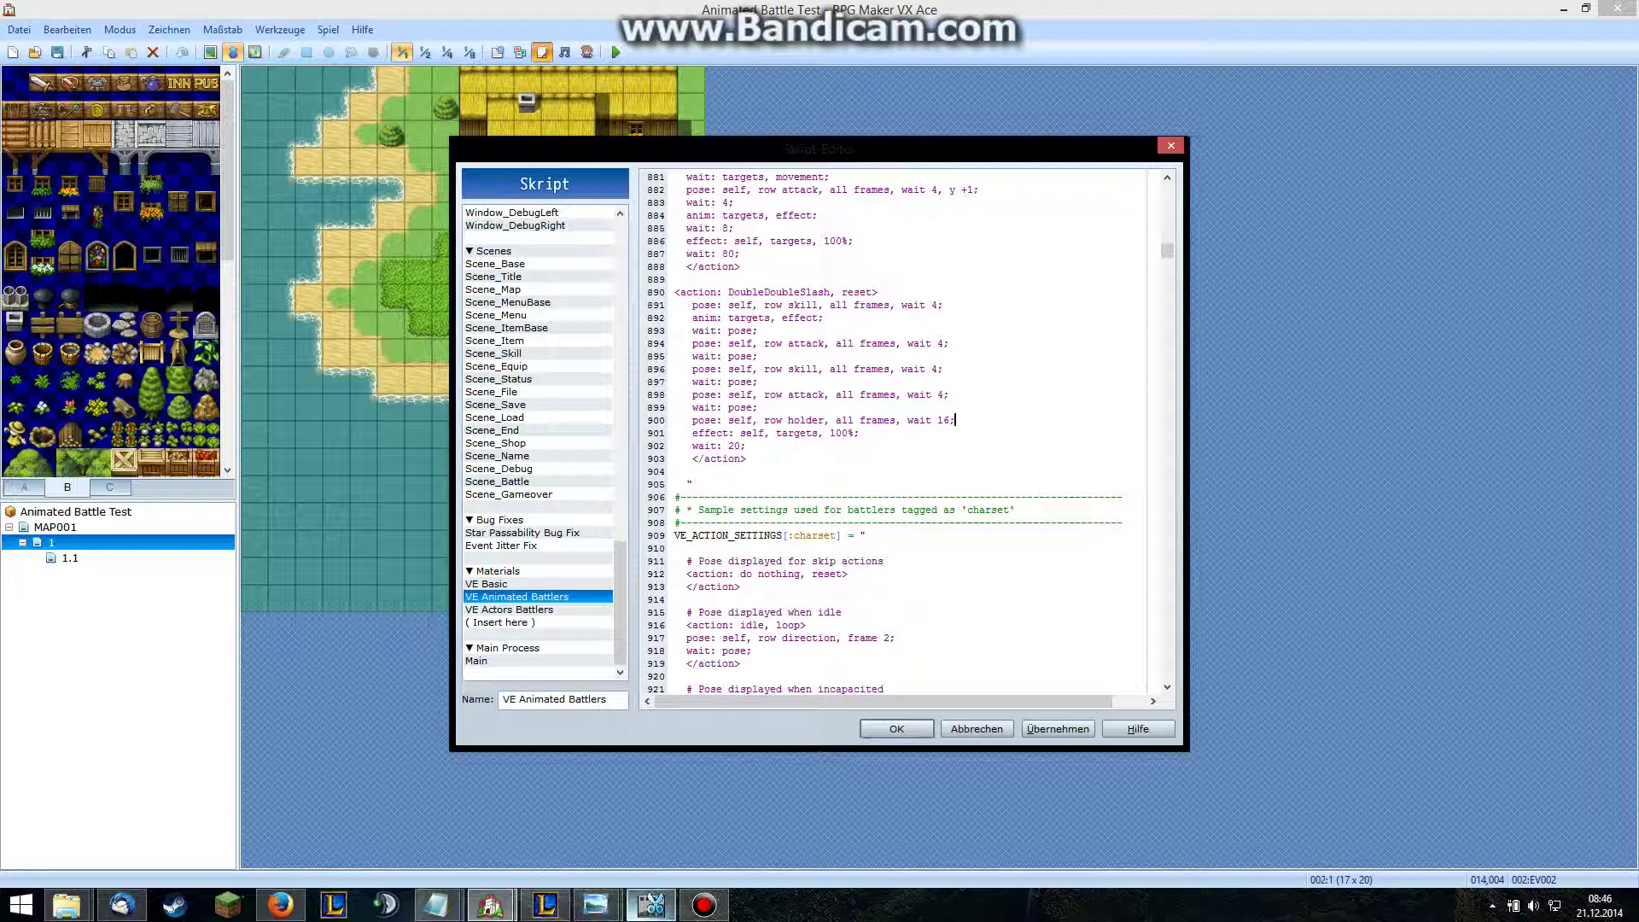
pyautogui.press('Return')
pyautogui.hotkey('ctrl', 'v')
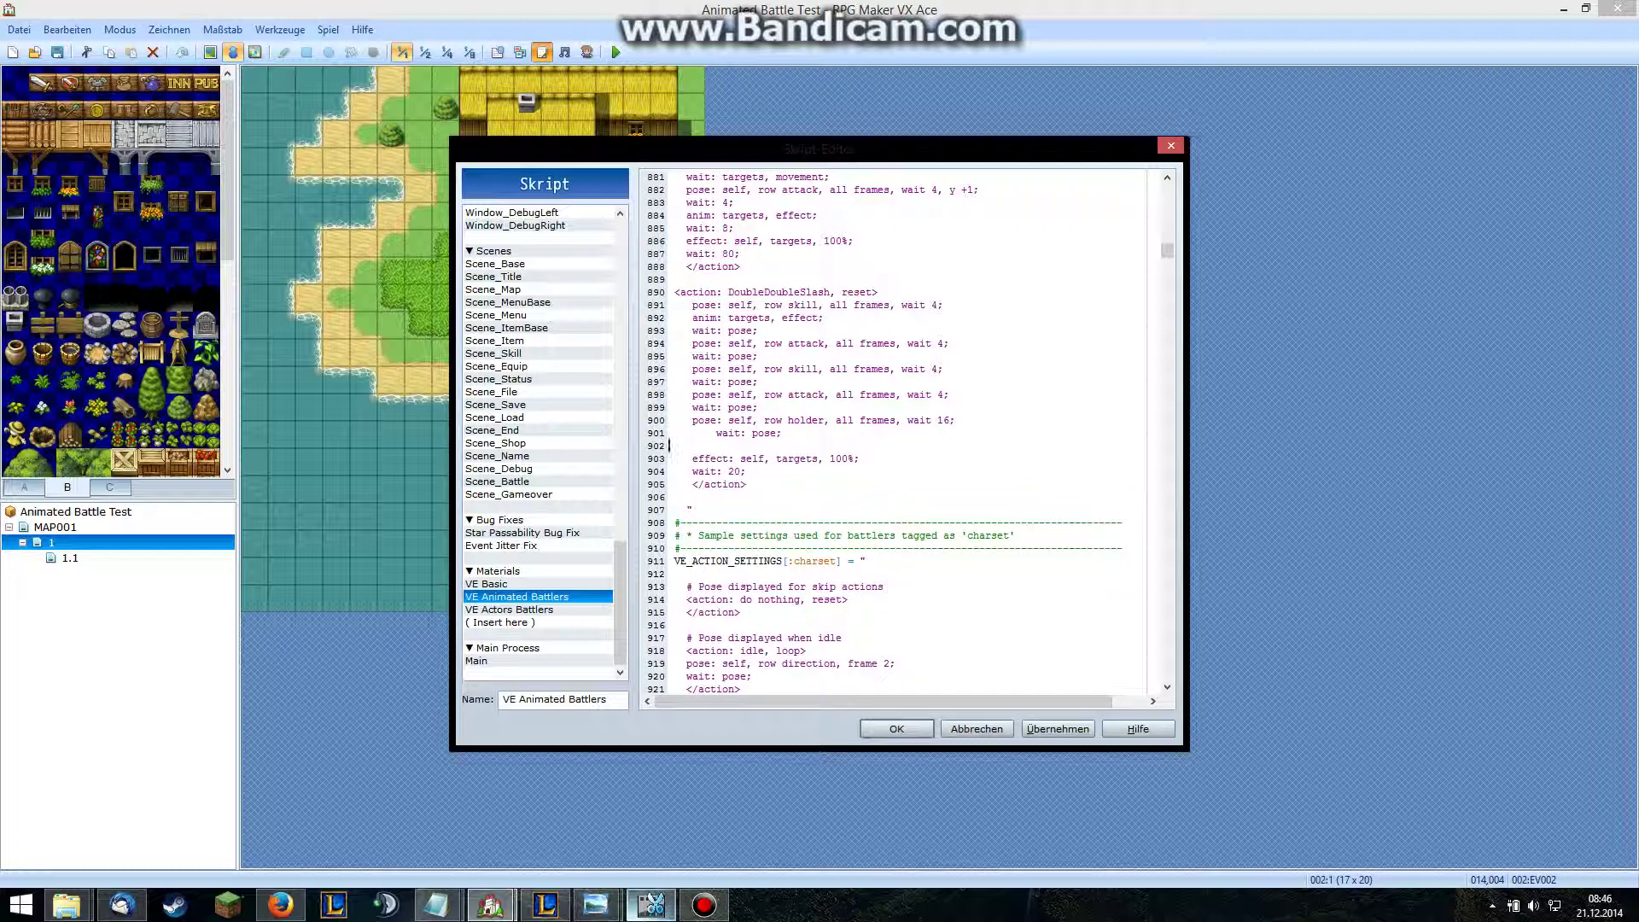
pyautogui.press('BackSpace')
pyautogui.press('BackSpace')
pyautogui.press('BackSpace')
pyautogui.press('BackSpace')
pyautogui.press('BackSpace')
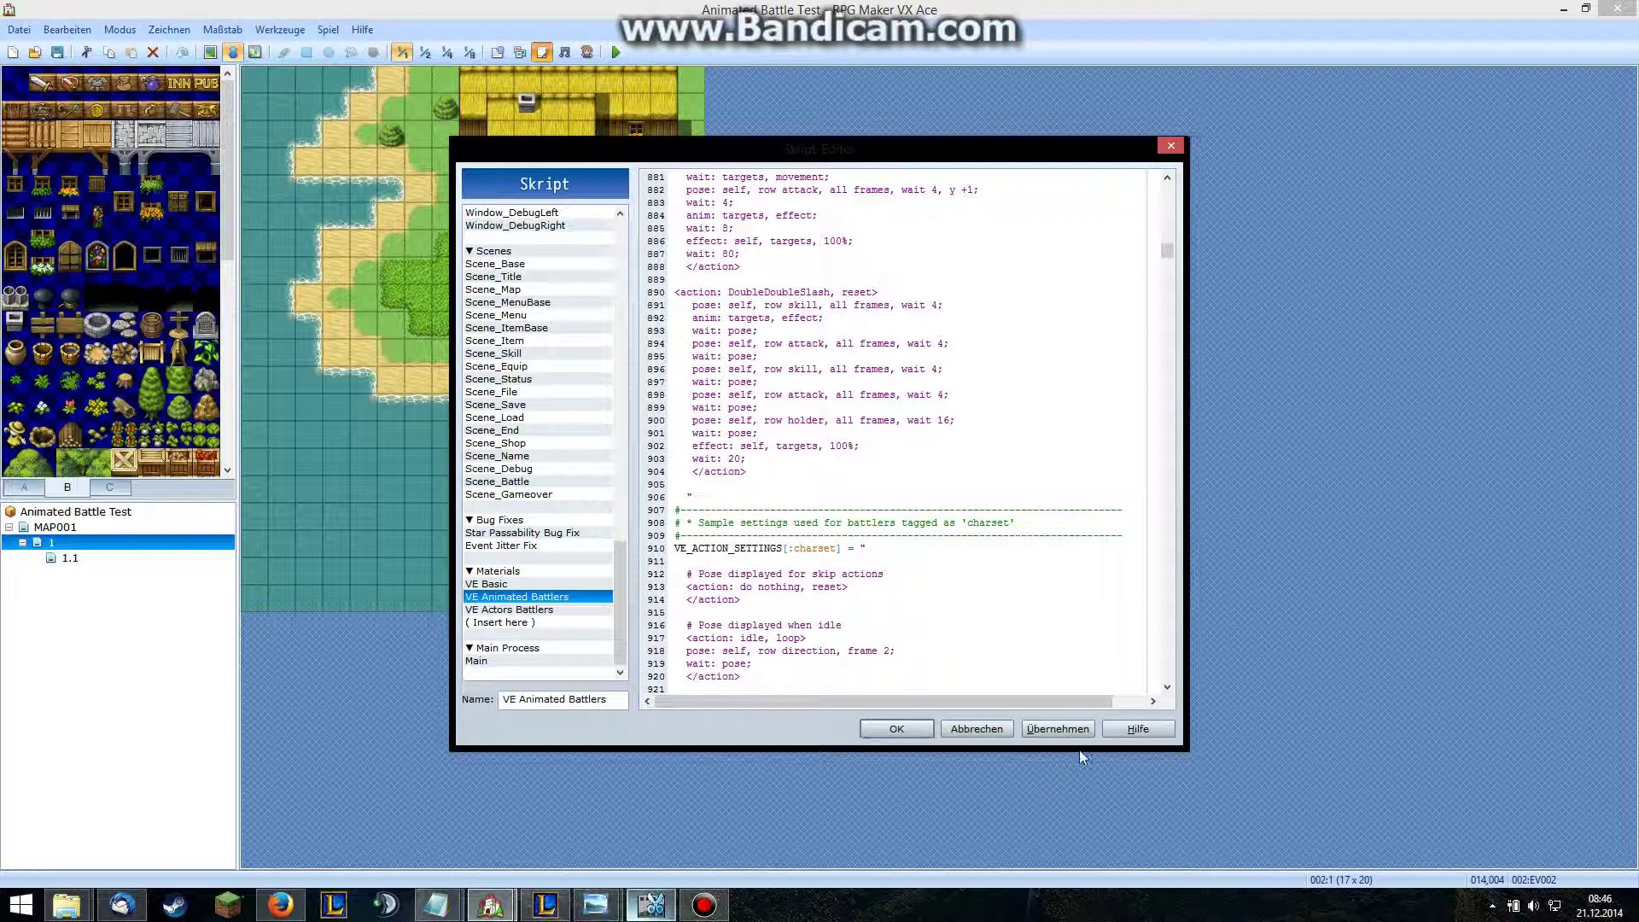
pyautogui.click(897, 728)
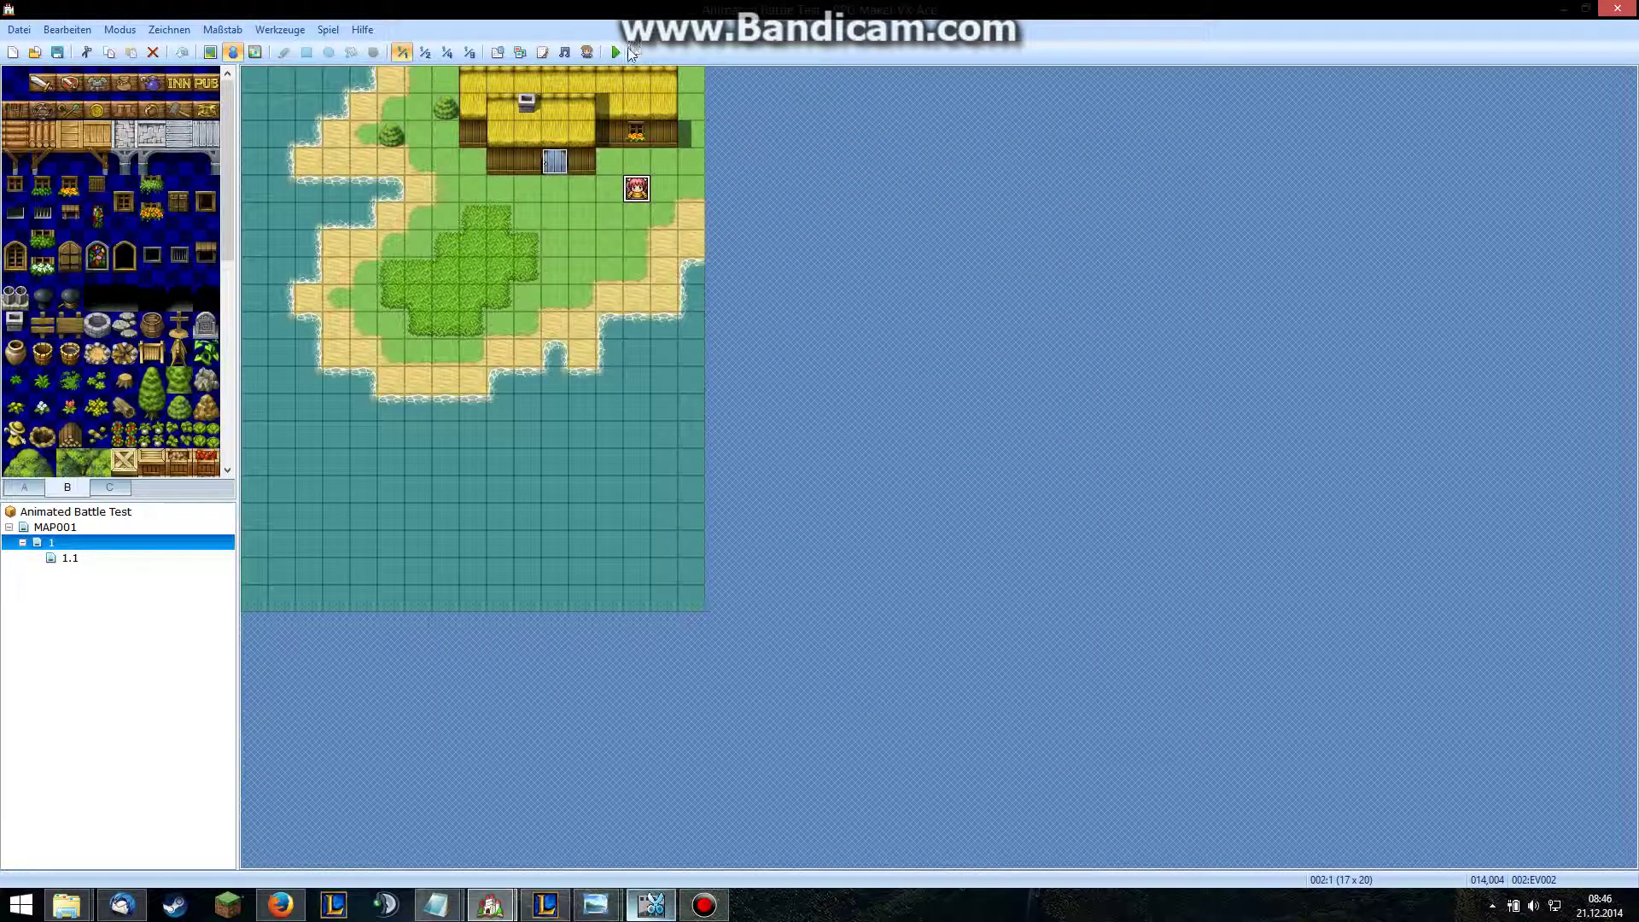
# - Save the project, start a playtest and walk the hero into a slime battle
pyautogui.click(616, 53)
pyautogui.click(771, 498)
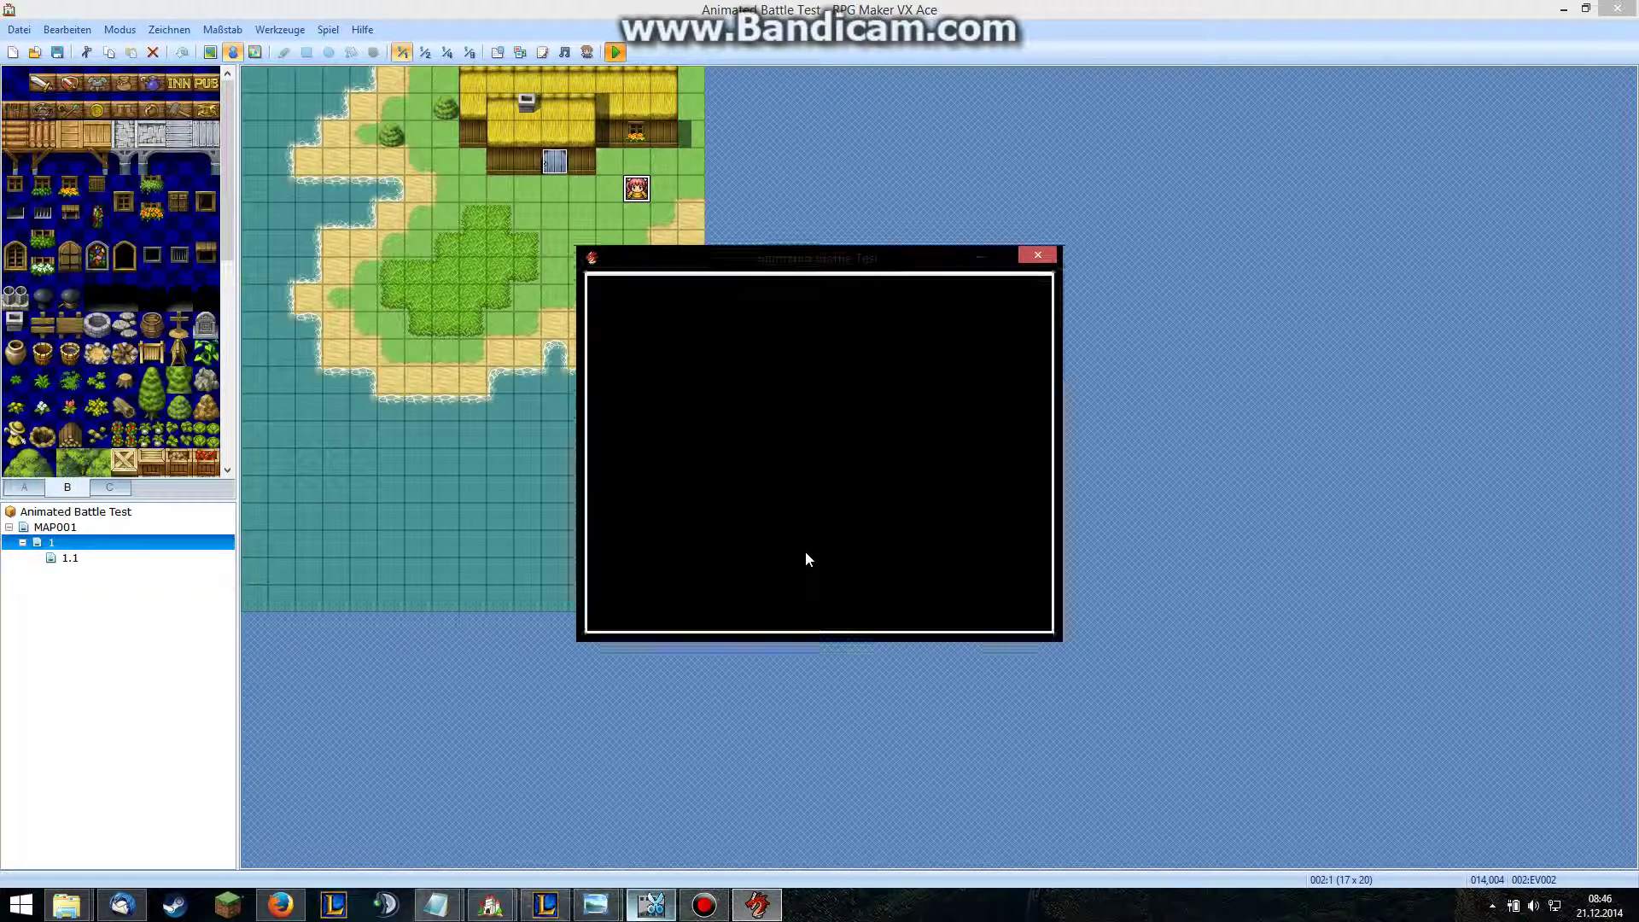
pyautogui.press('Return')
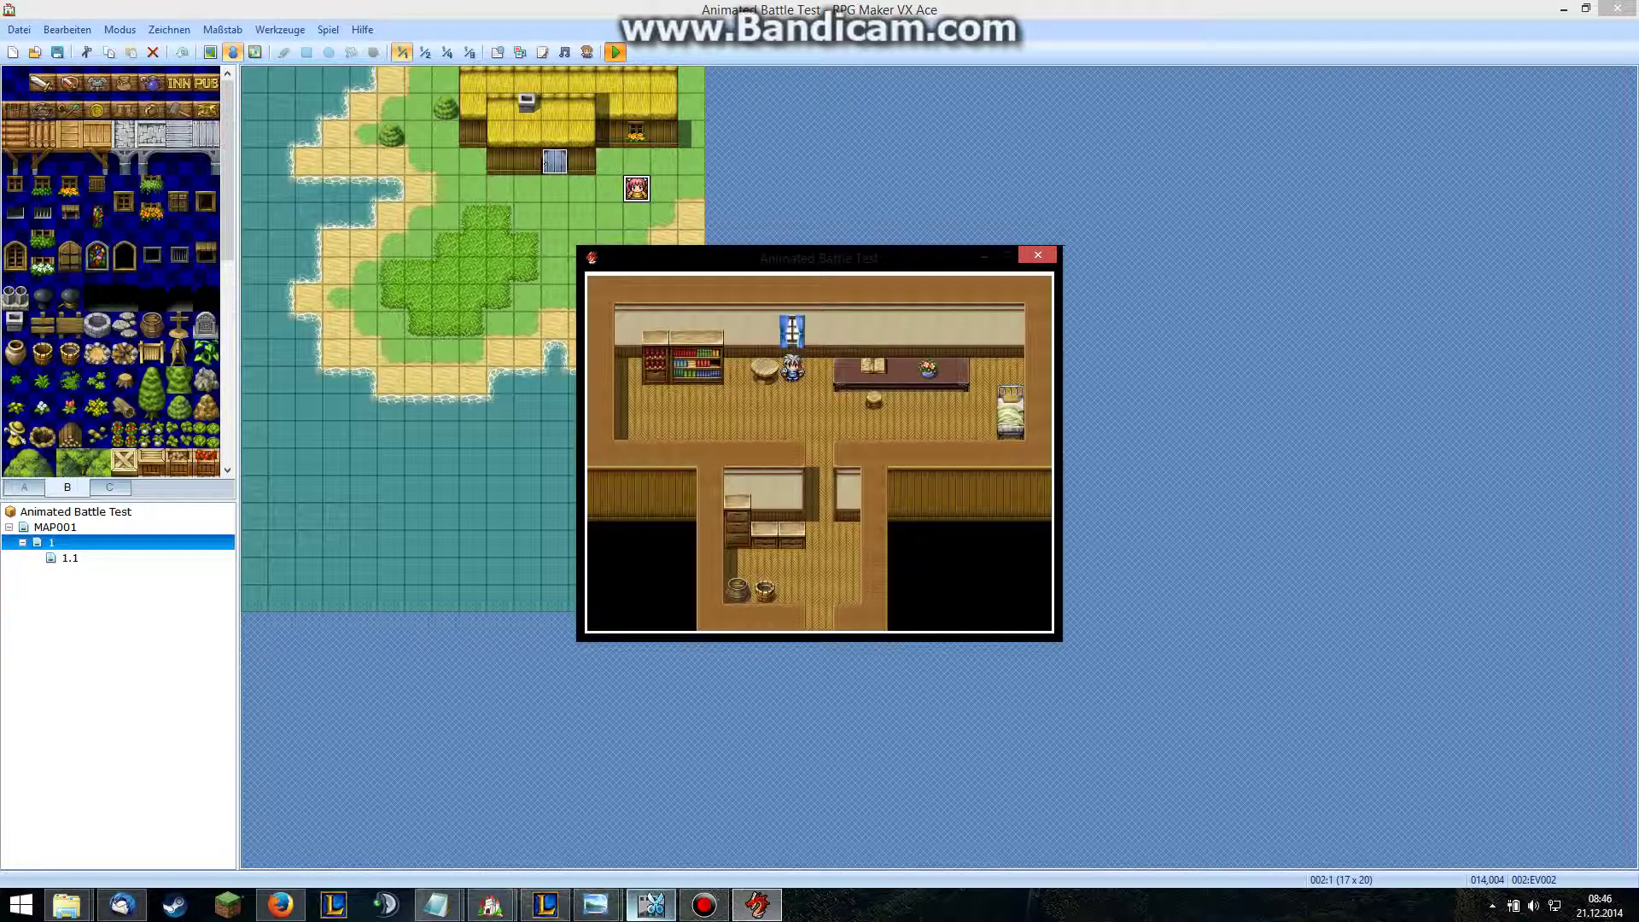
pyautogui.press('Right')
pyautogui.press('Down')
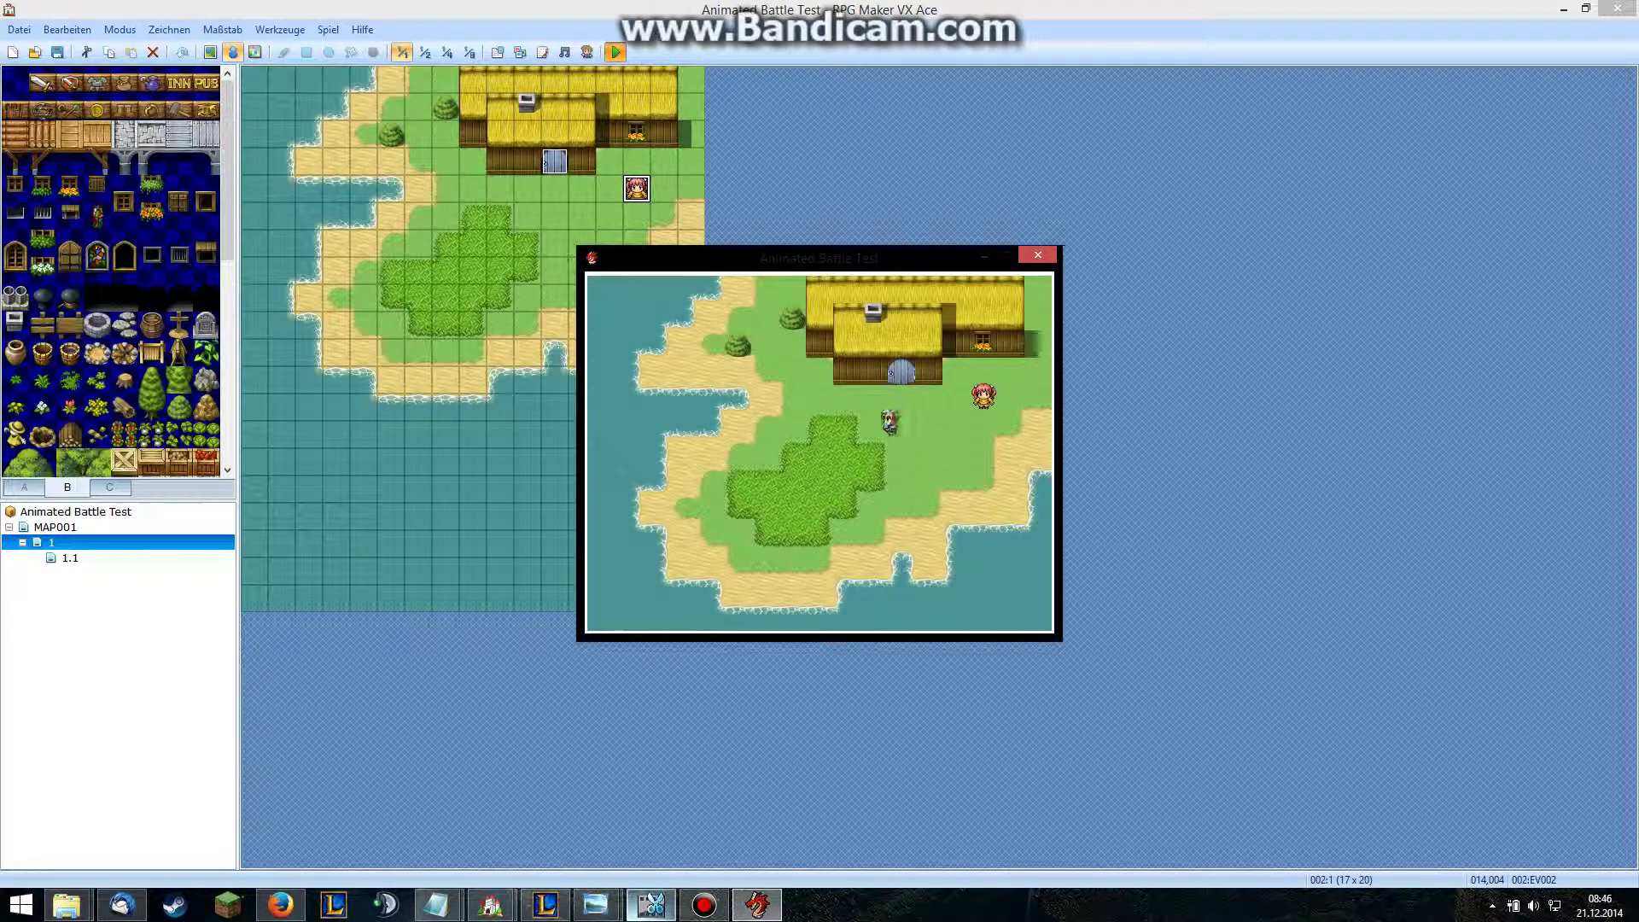
pyautogui.press('Down')
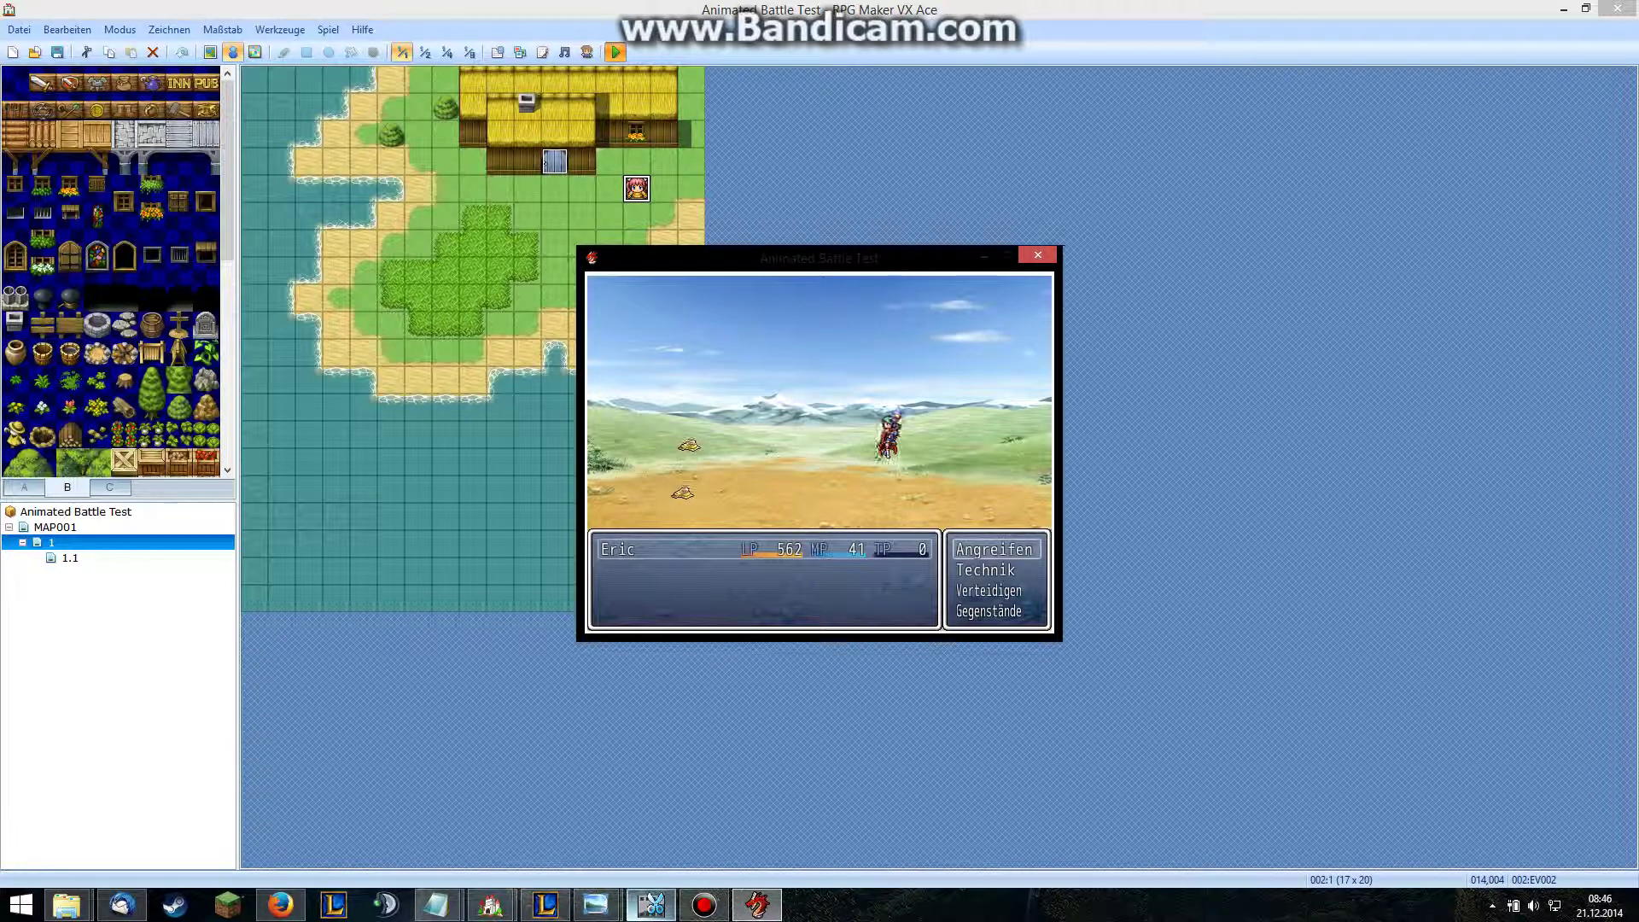
# - Use Eric's Double Slash from Technik on Schleim A, then close the playtest
pyautogui.press('Down')
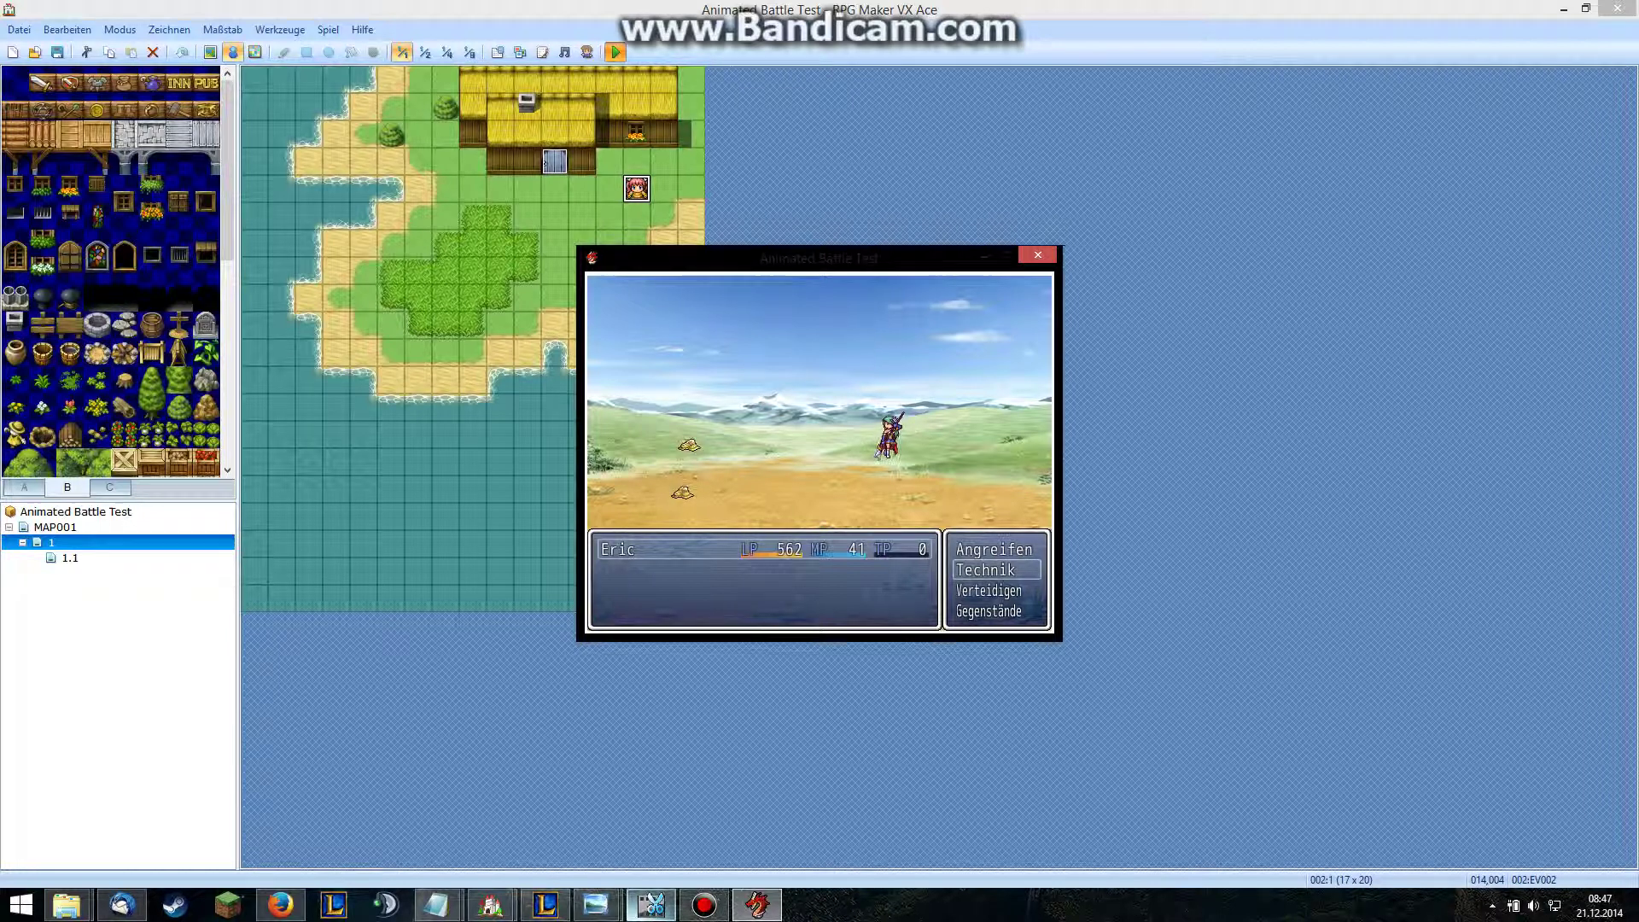
pyautogui.press('Return')
pyautogui.press('Return')
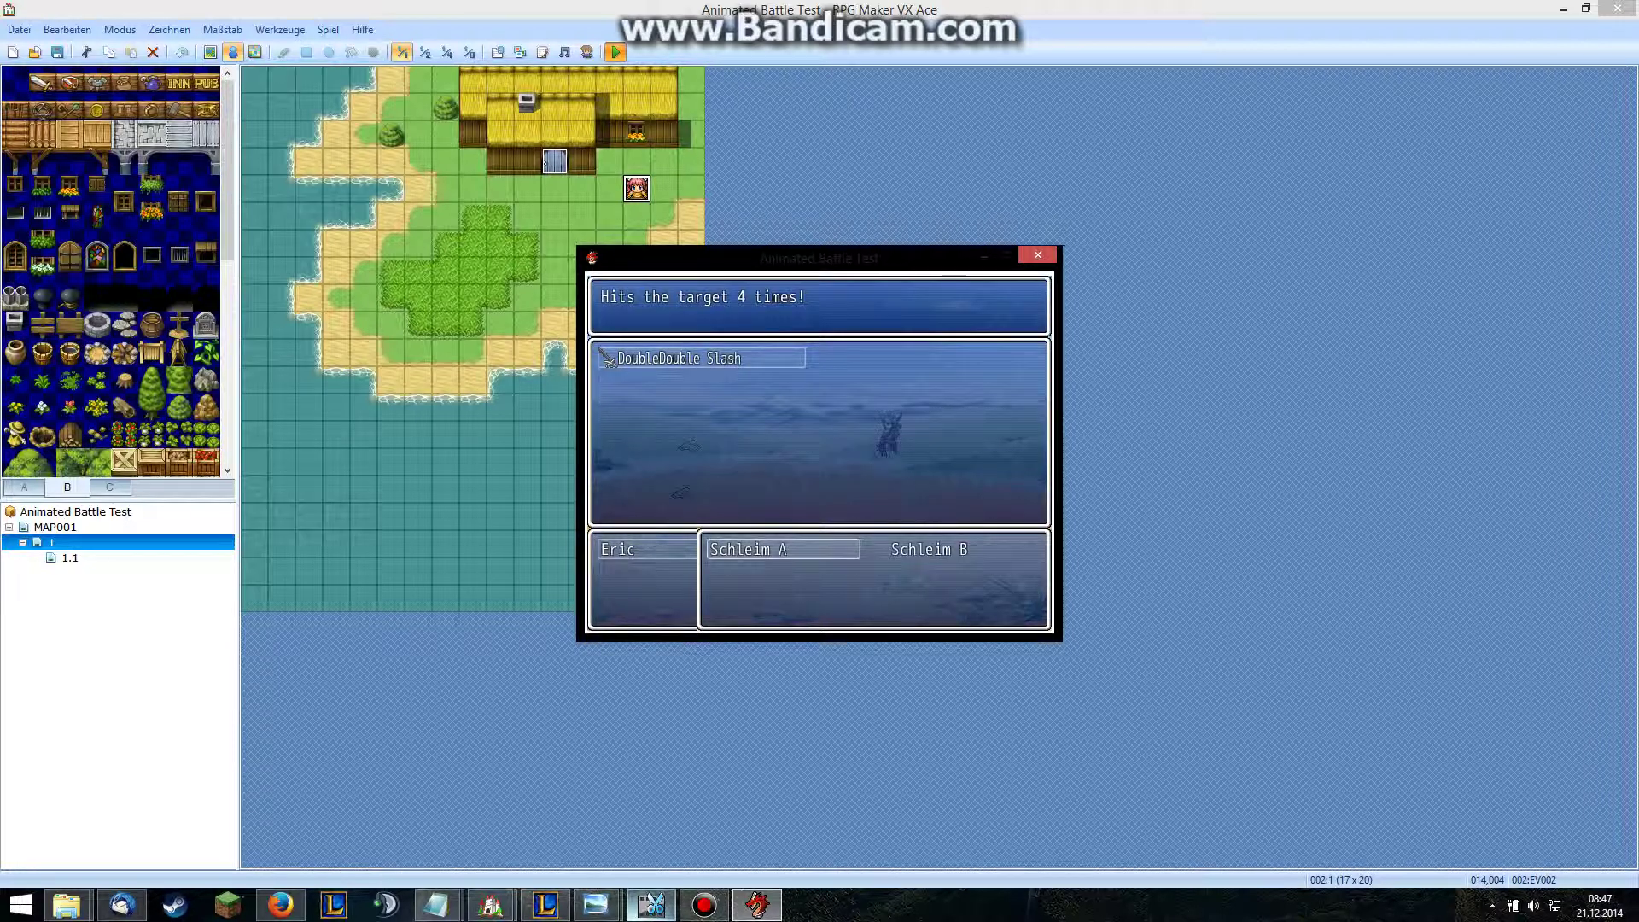
pyautogui.press('Return')
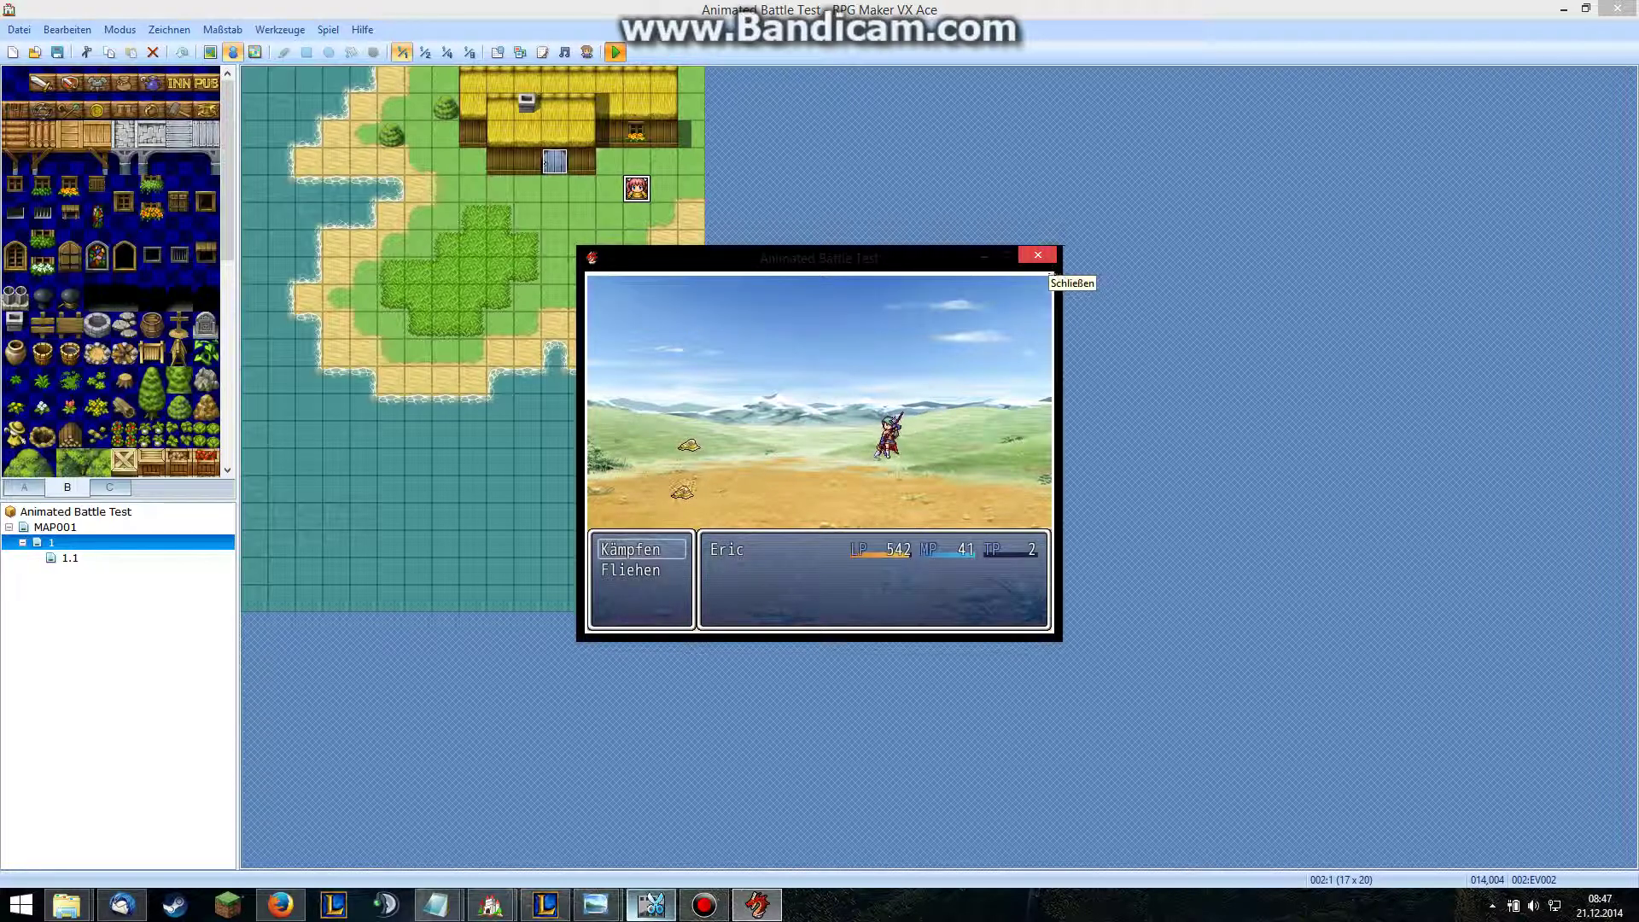
pyautogui.click(1038, 256)
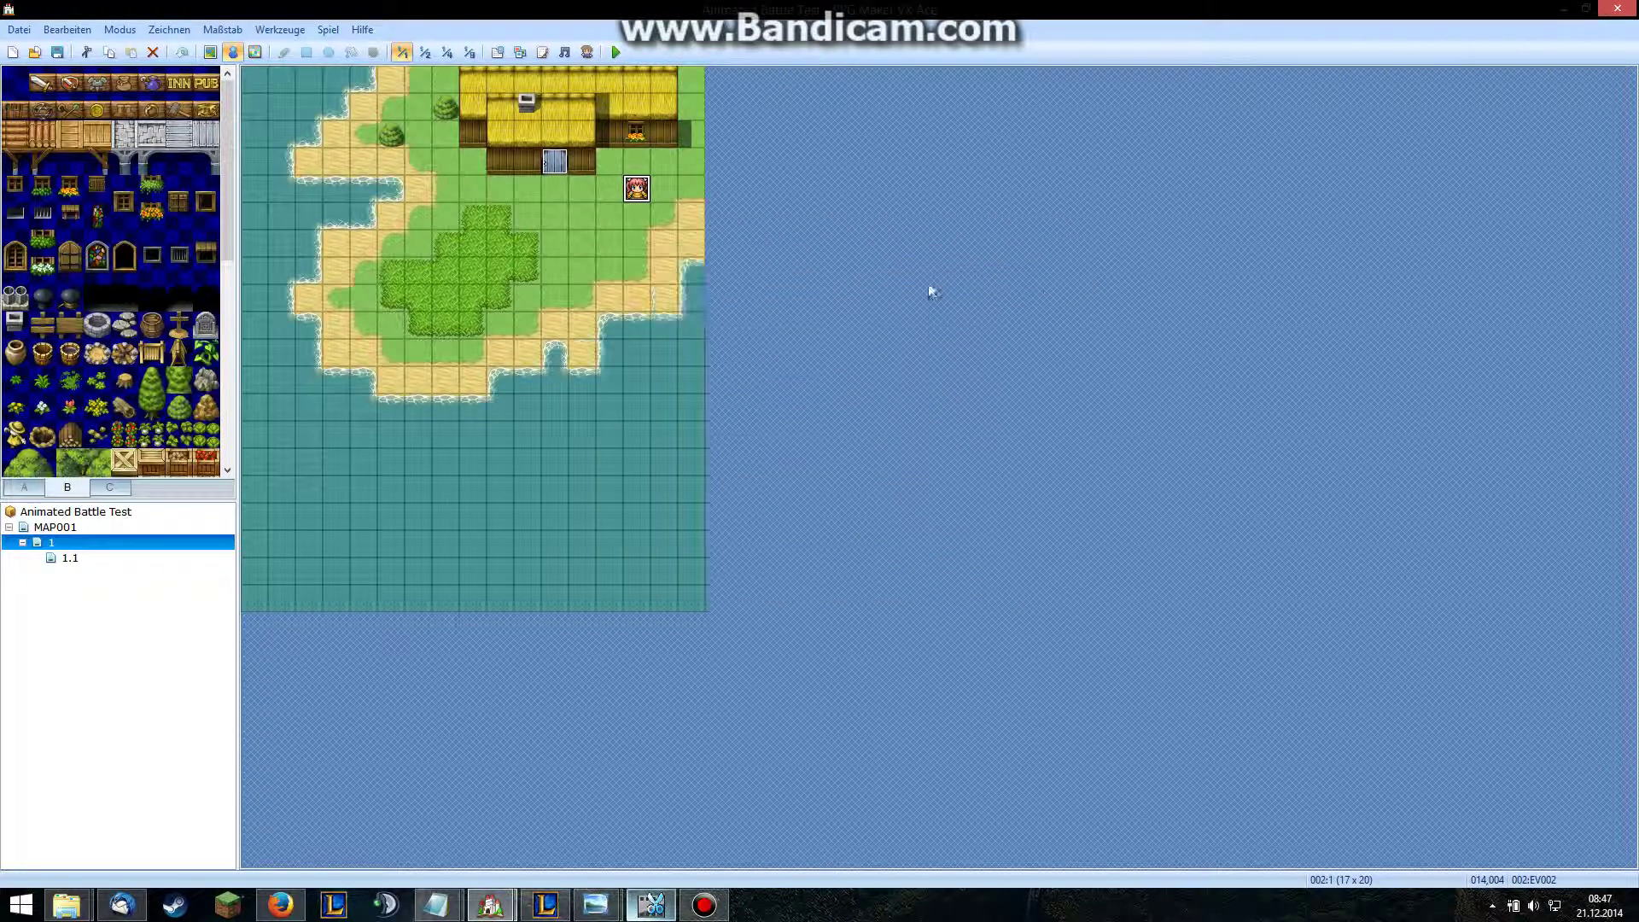
pyautogui.click(705, 907)
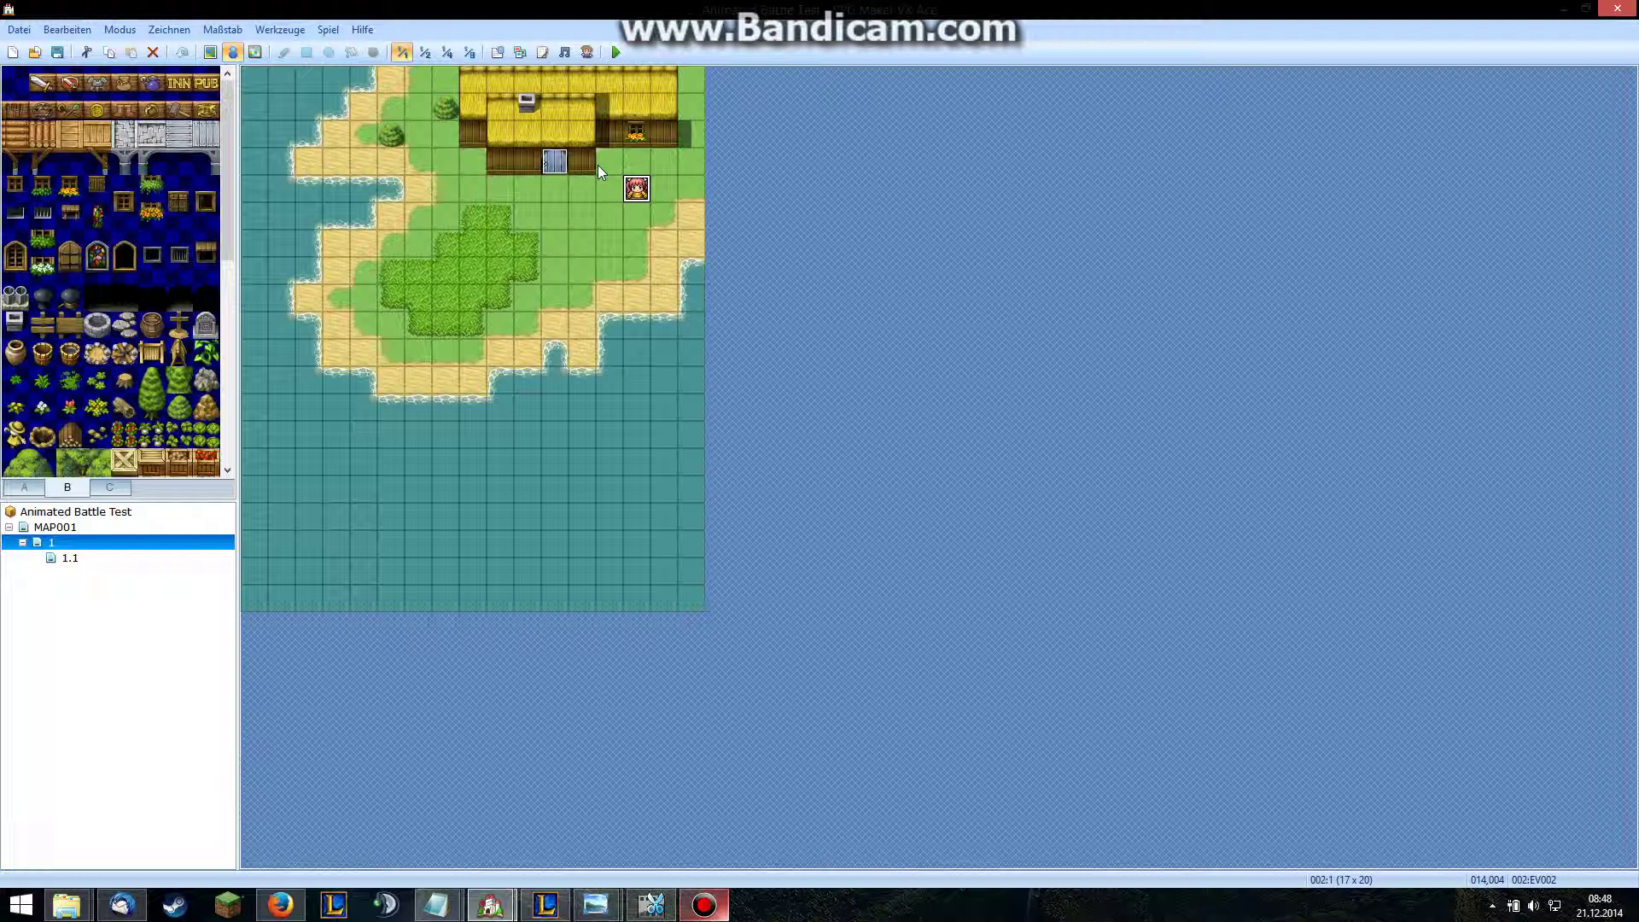
pyautogui.moveTo(596, 903)
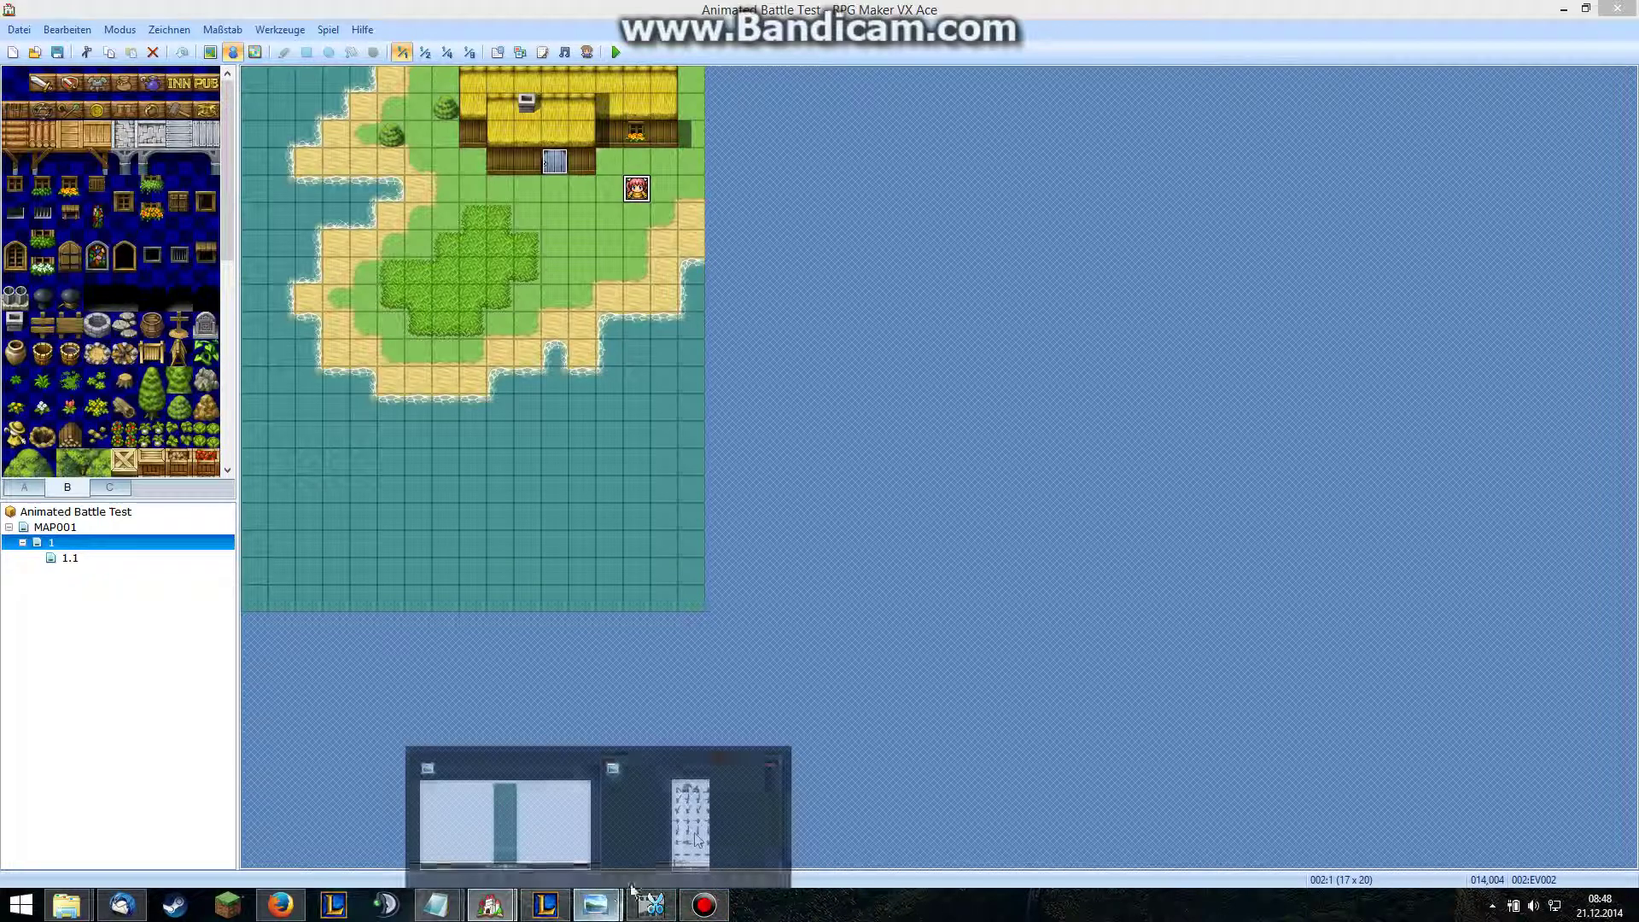
pyautogui.click(693, 832)
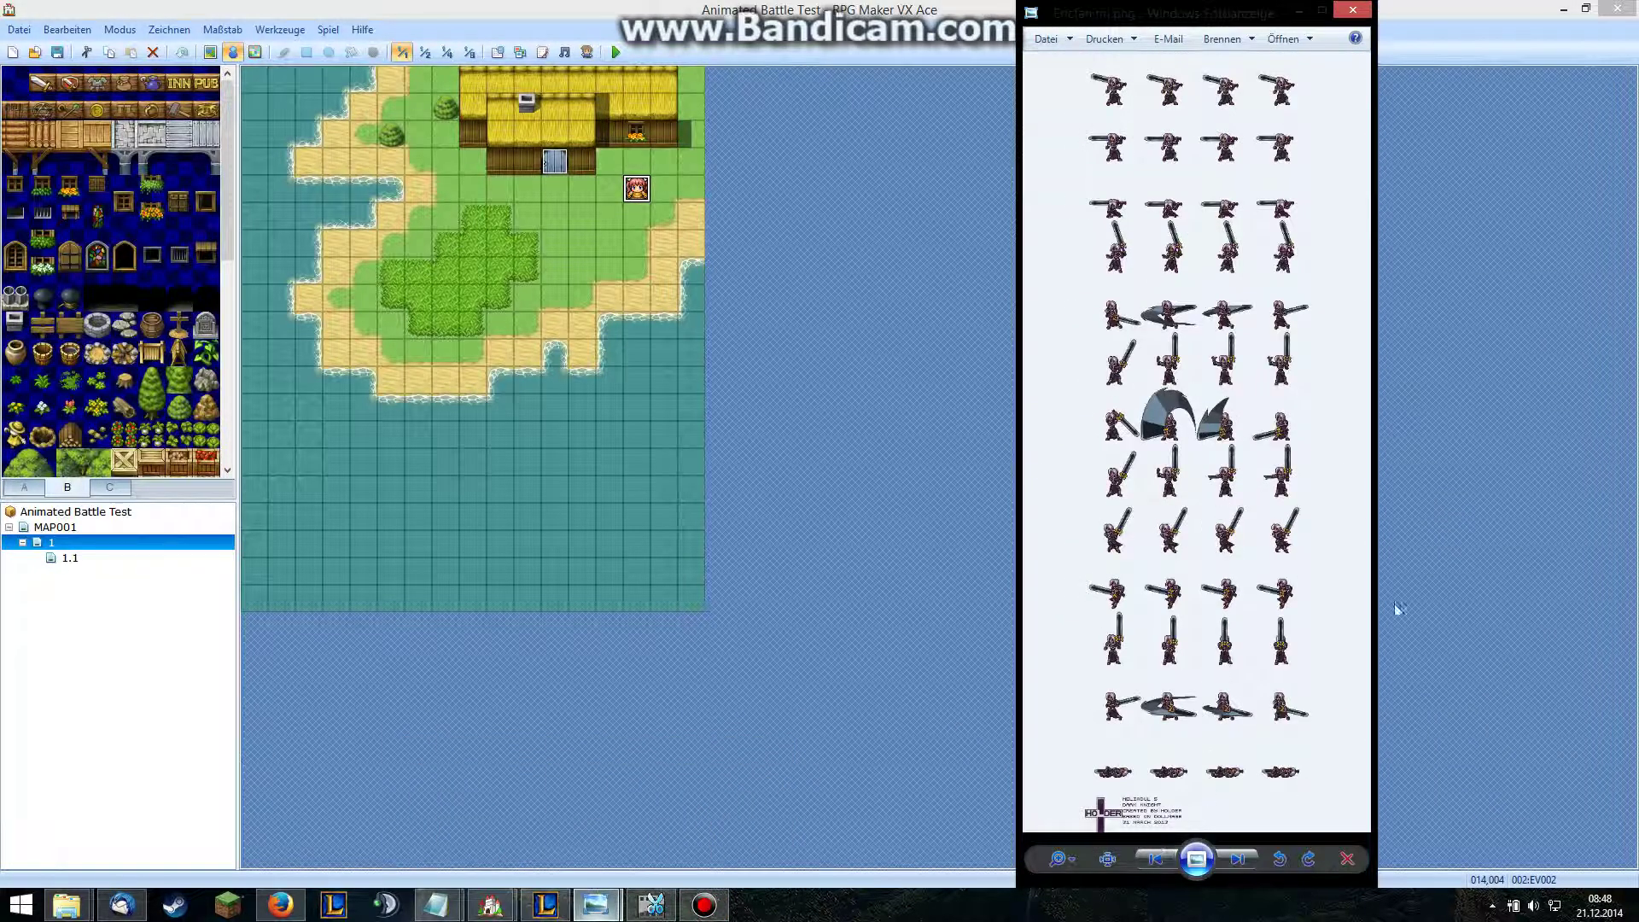
# - Close the sprite sheet and scroll the Animated Battle manual to the anim and icon sections
pyautogui.click(1345, 11)
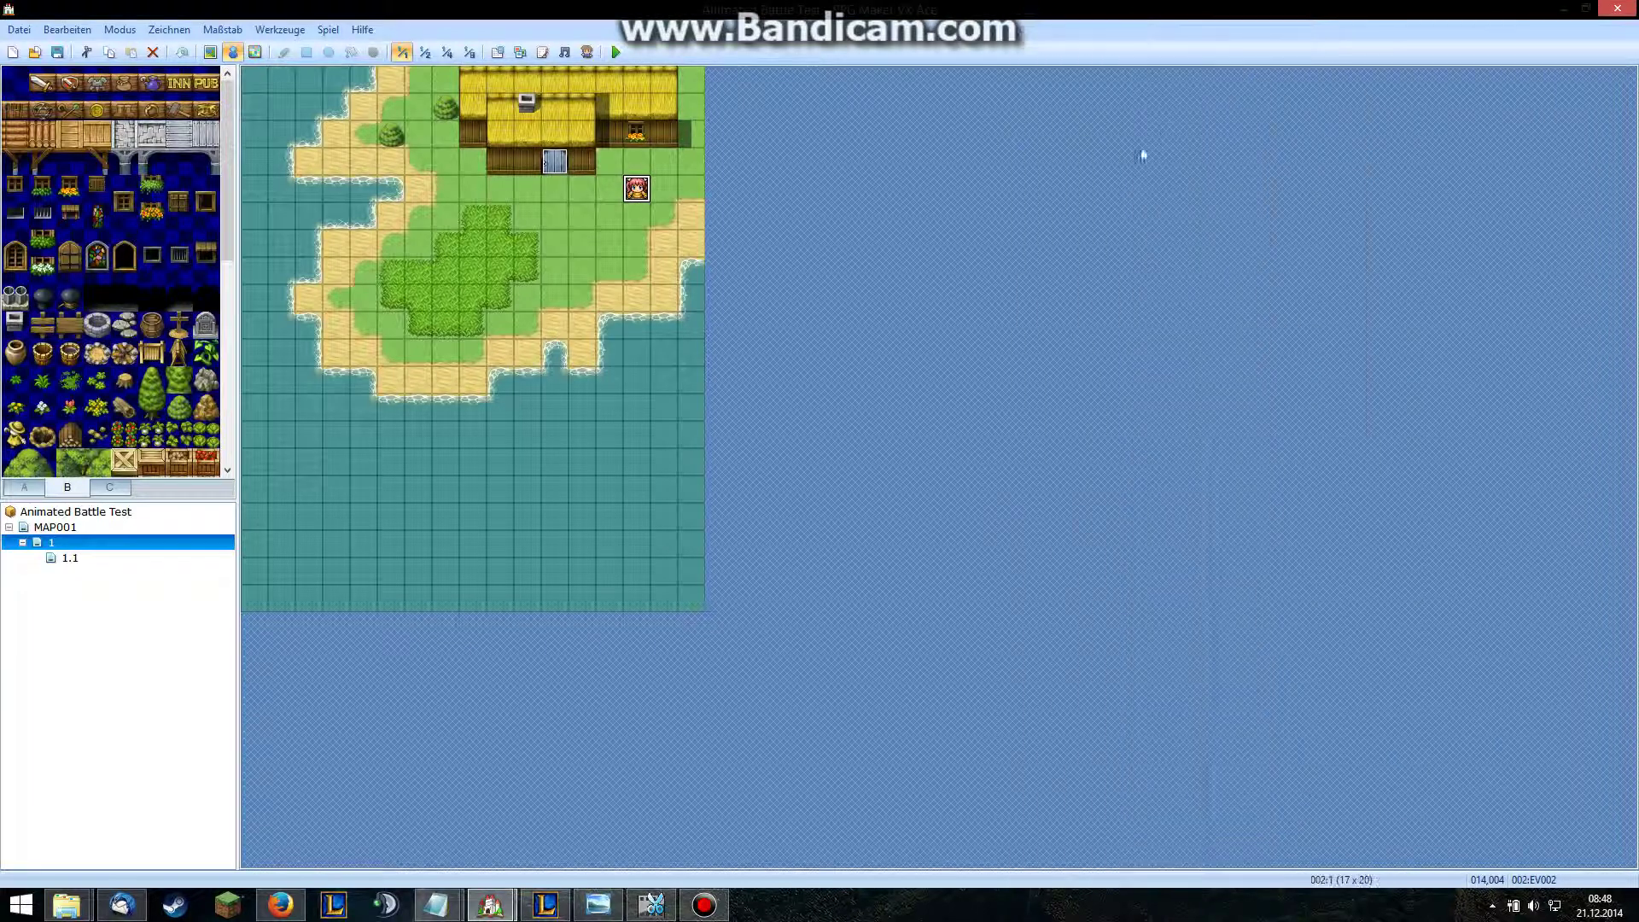
pyautogui.click(273, 909)
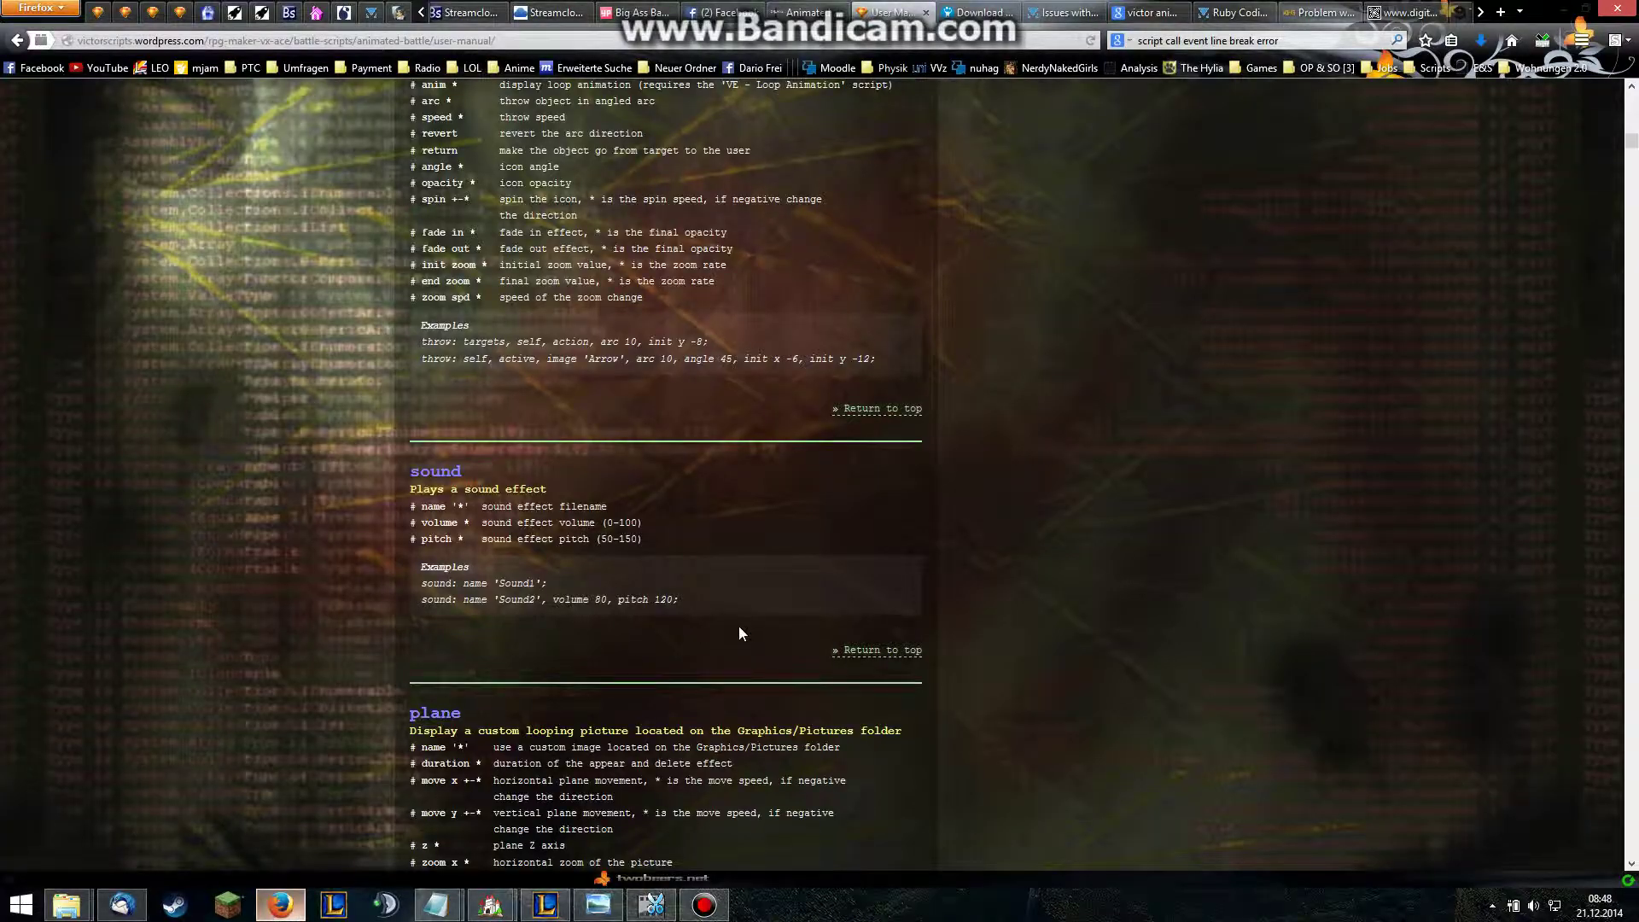
pyautogui.scroll(15, 740, 625)
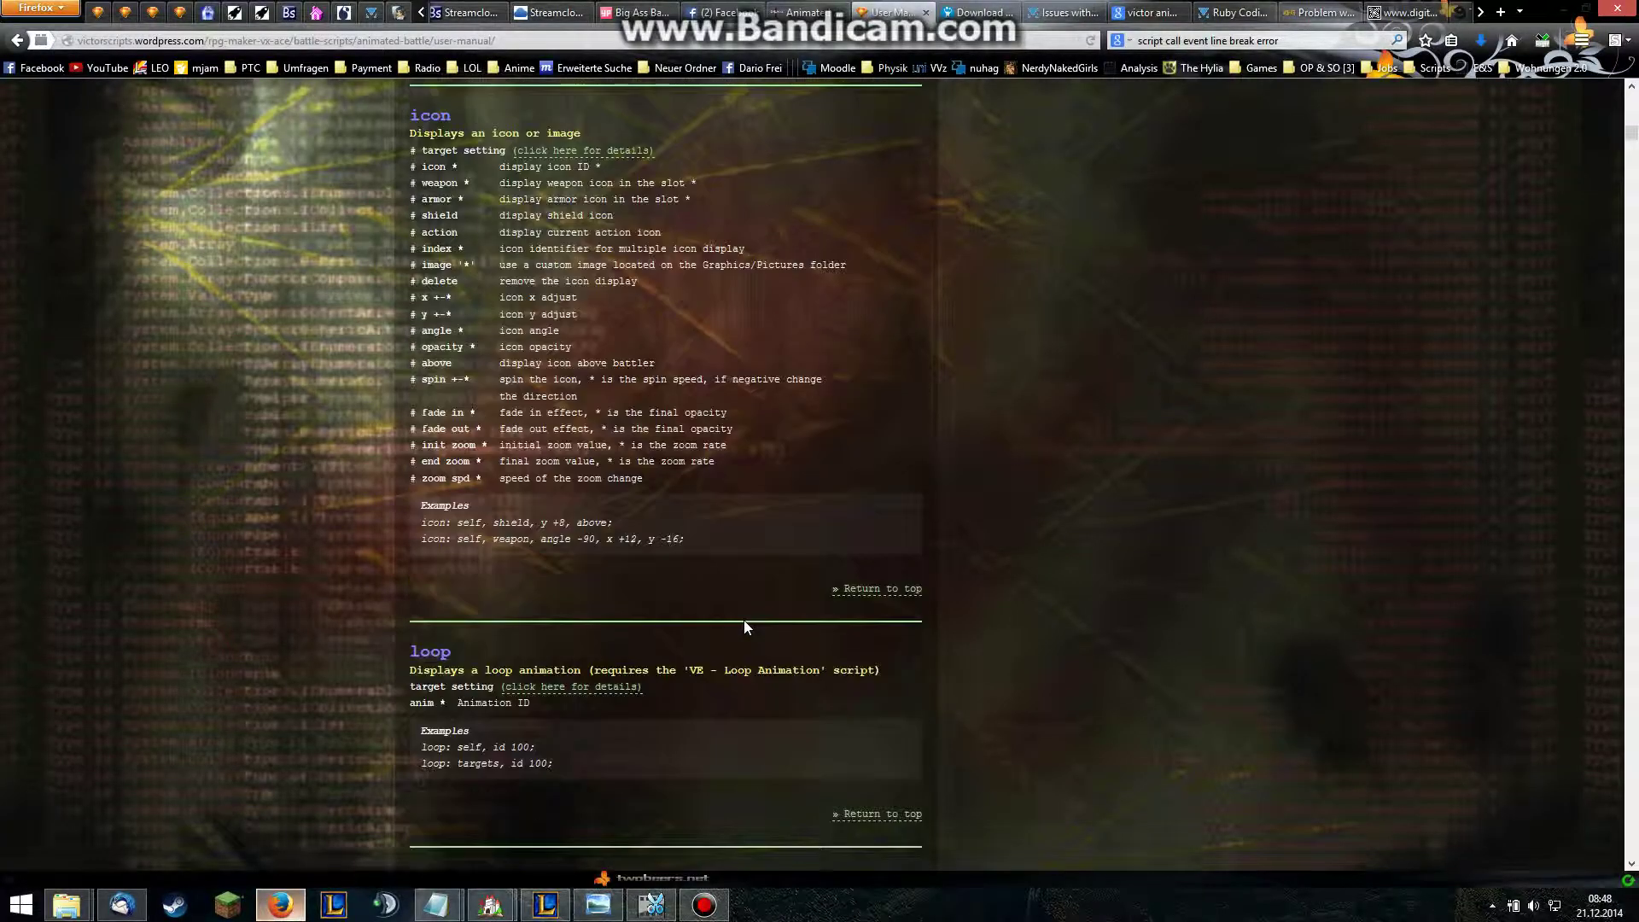
pyautogui.scroll(-12, 745, 626)
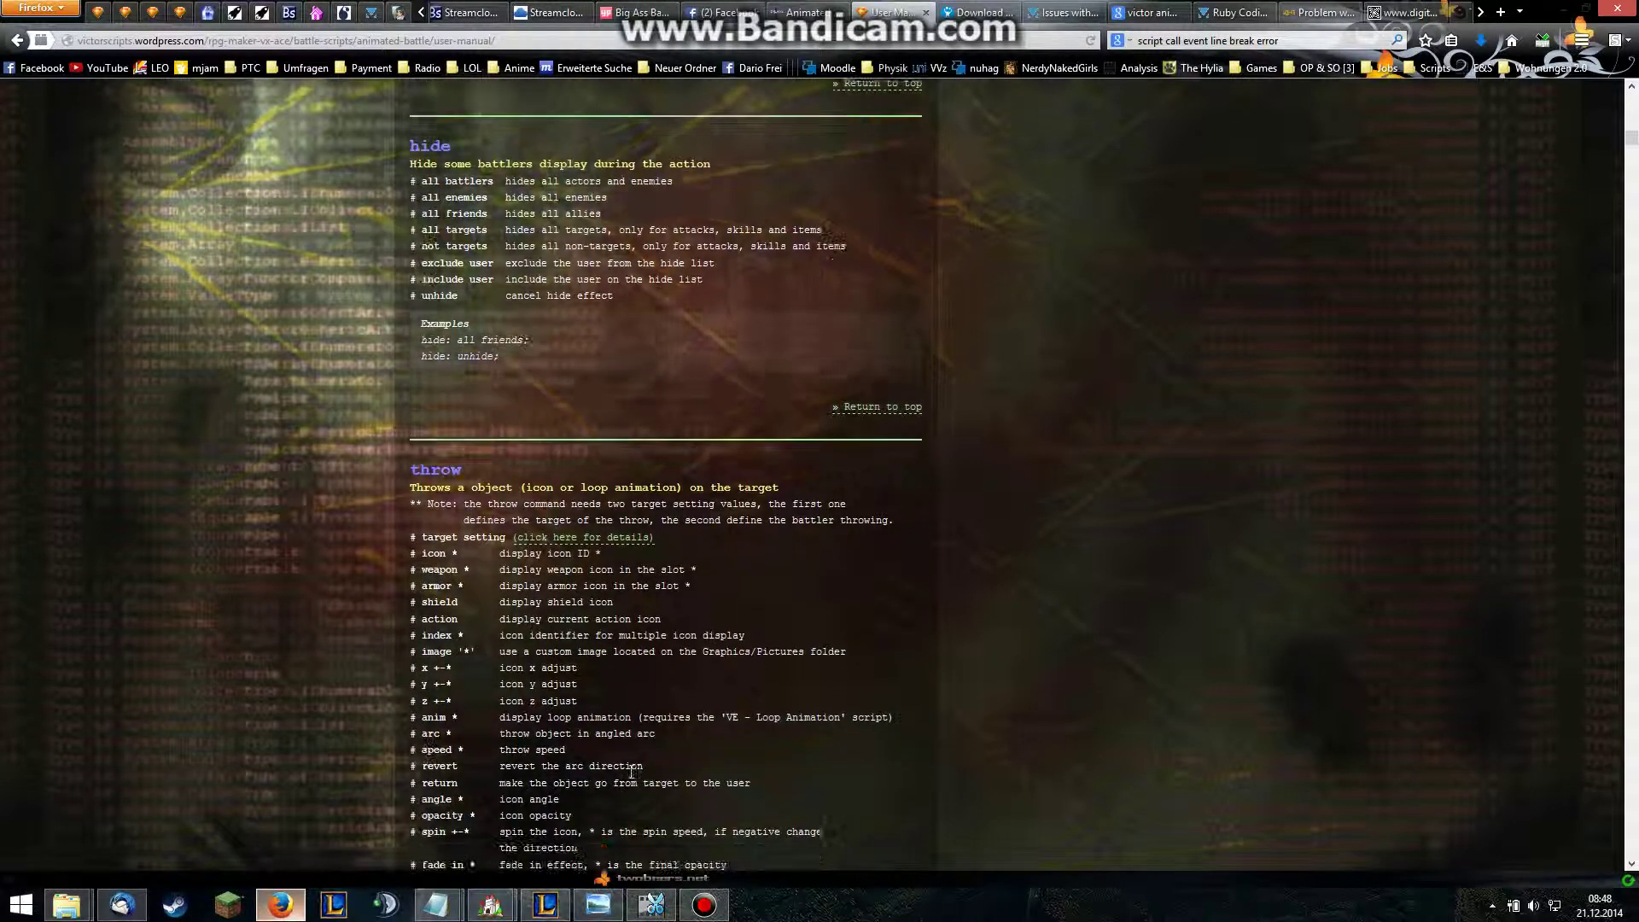
pyautogui.scroll(-3, 633, 776)
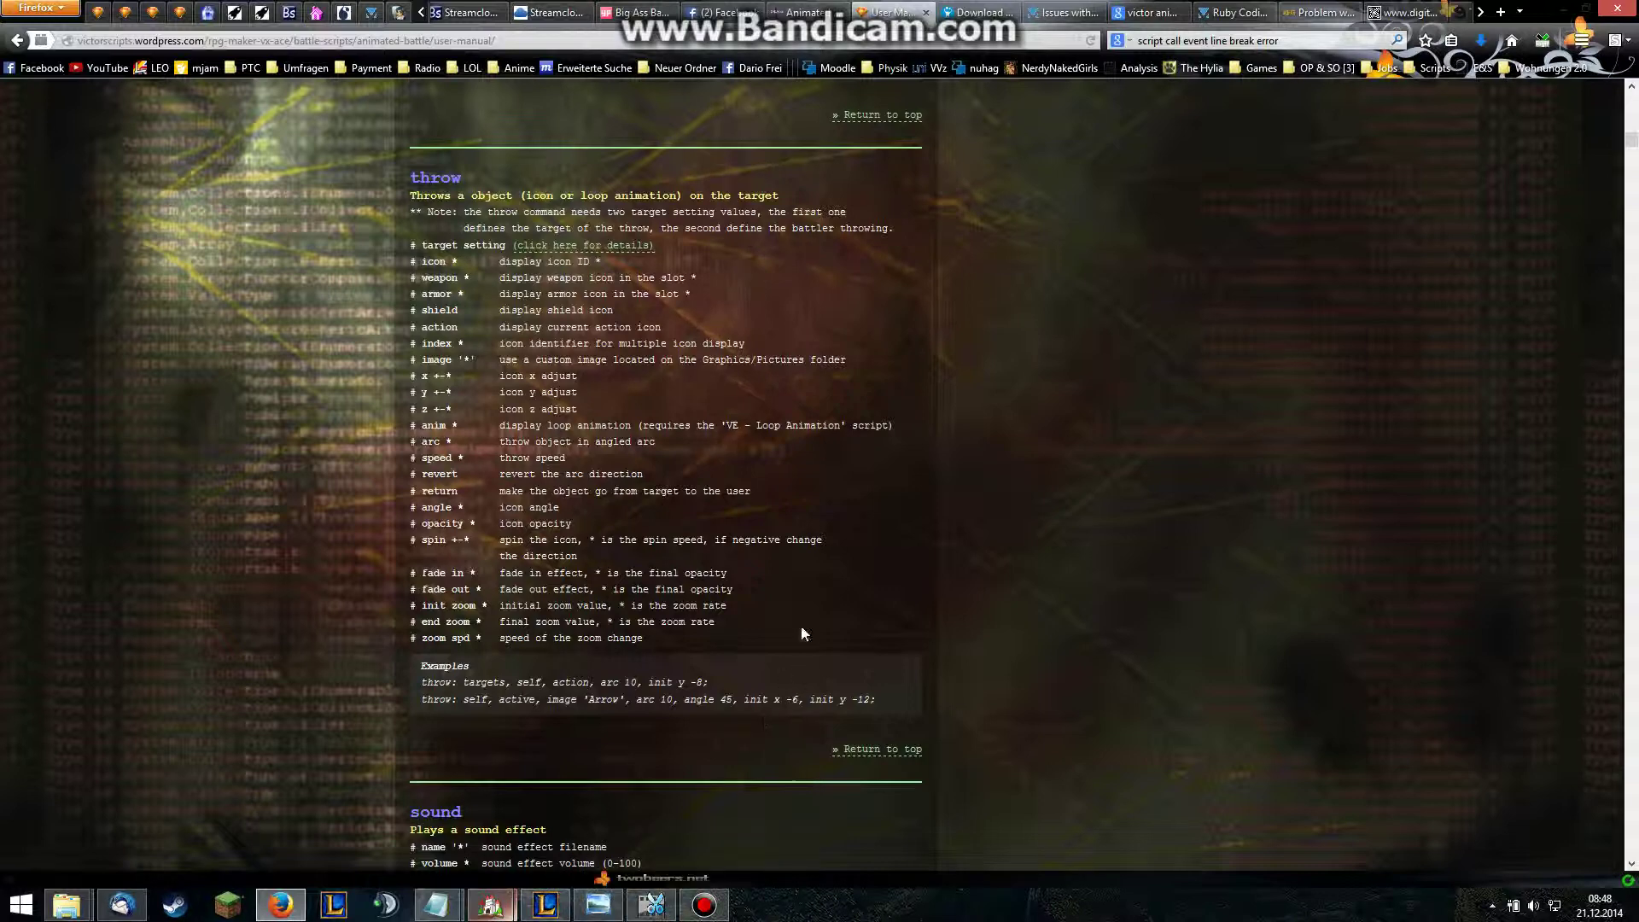
pyautogui.scroll(-3, 729, 566)
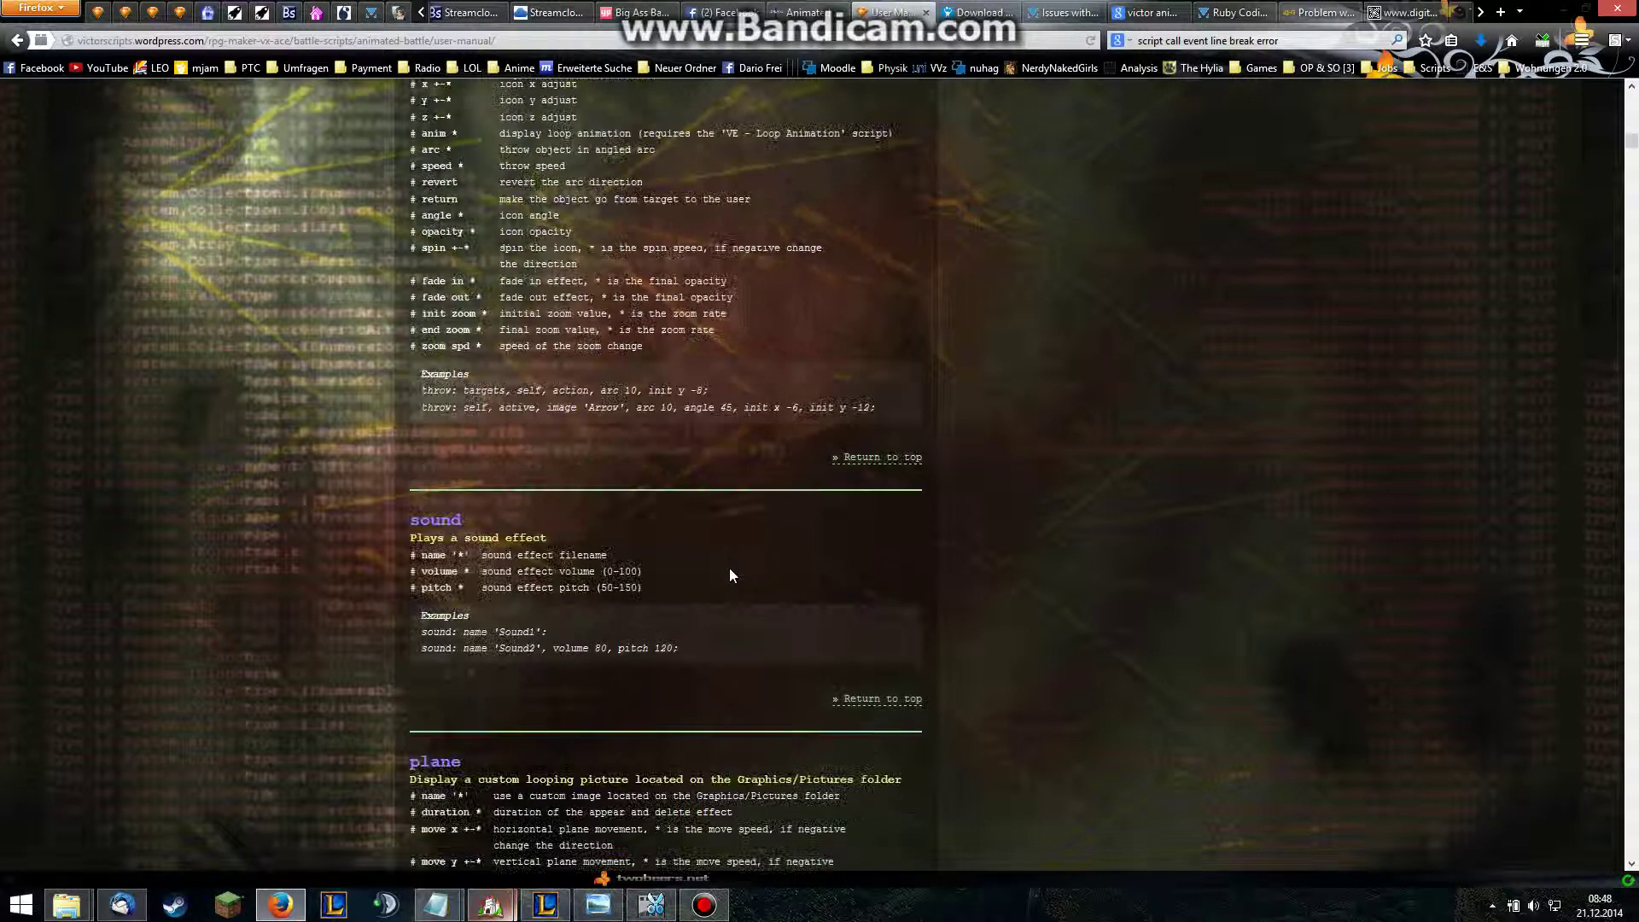
pyautogui.scroll(12, 731, 575)
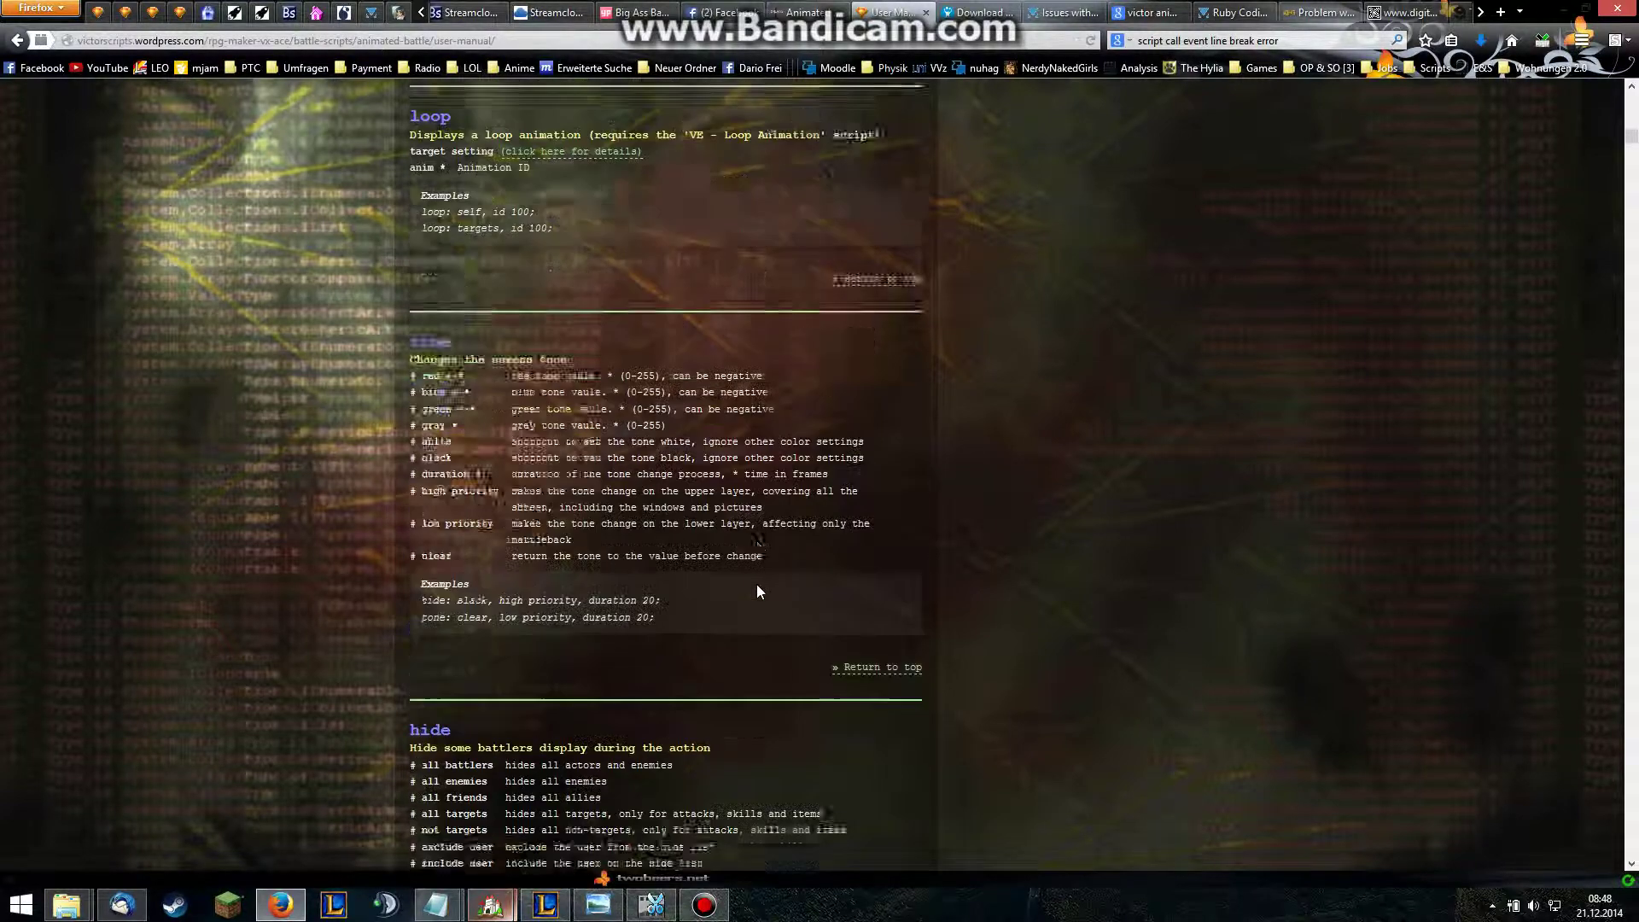
pyautogui.scroll(6, 758, 589)
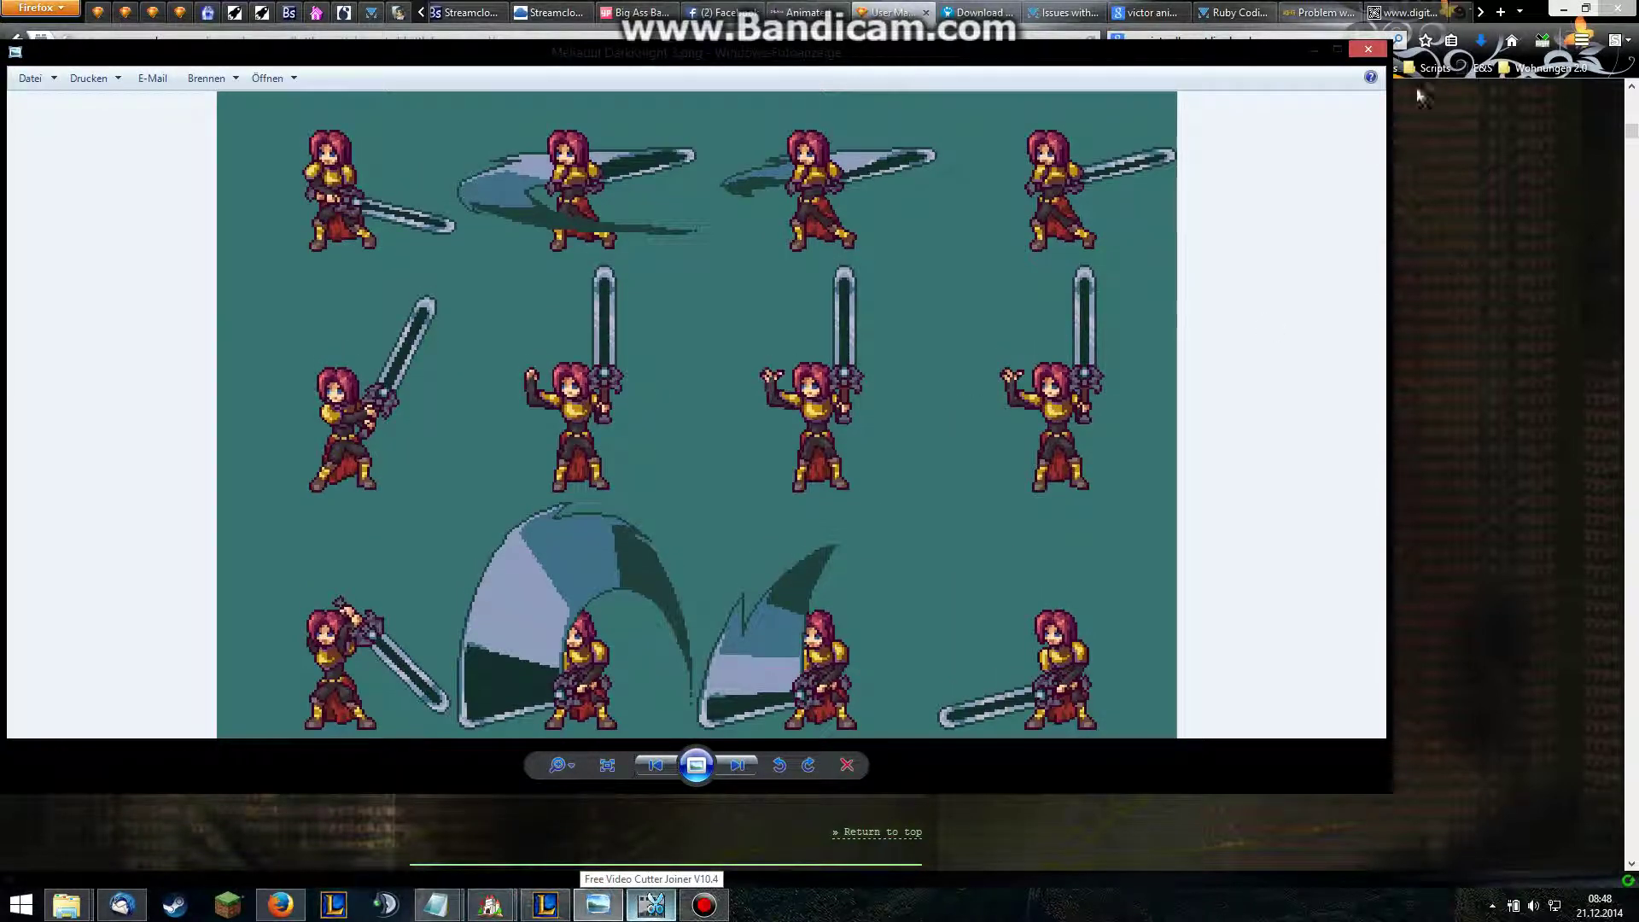
pyautogui.press('Escape')
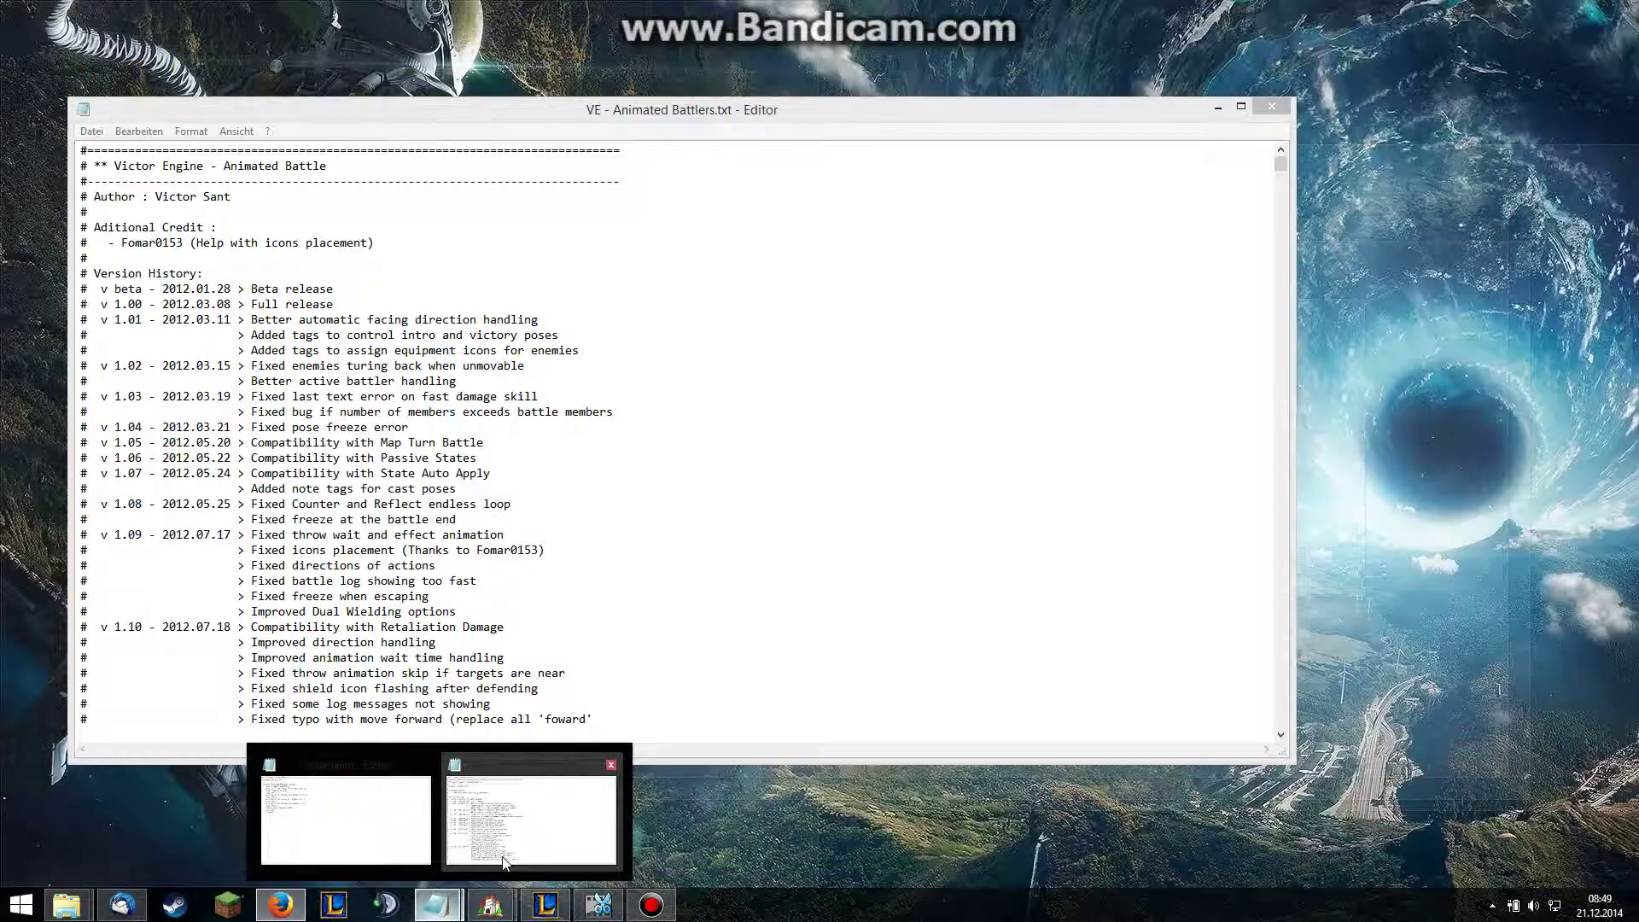
pyautogui.click(504, 856)
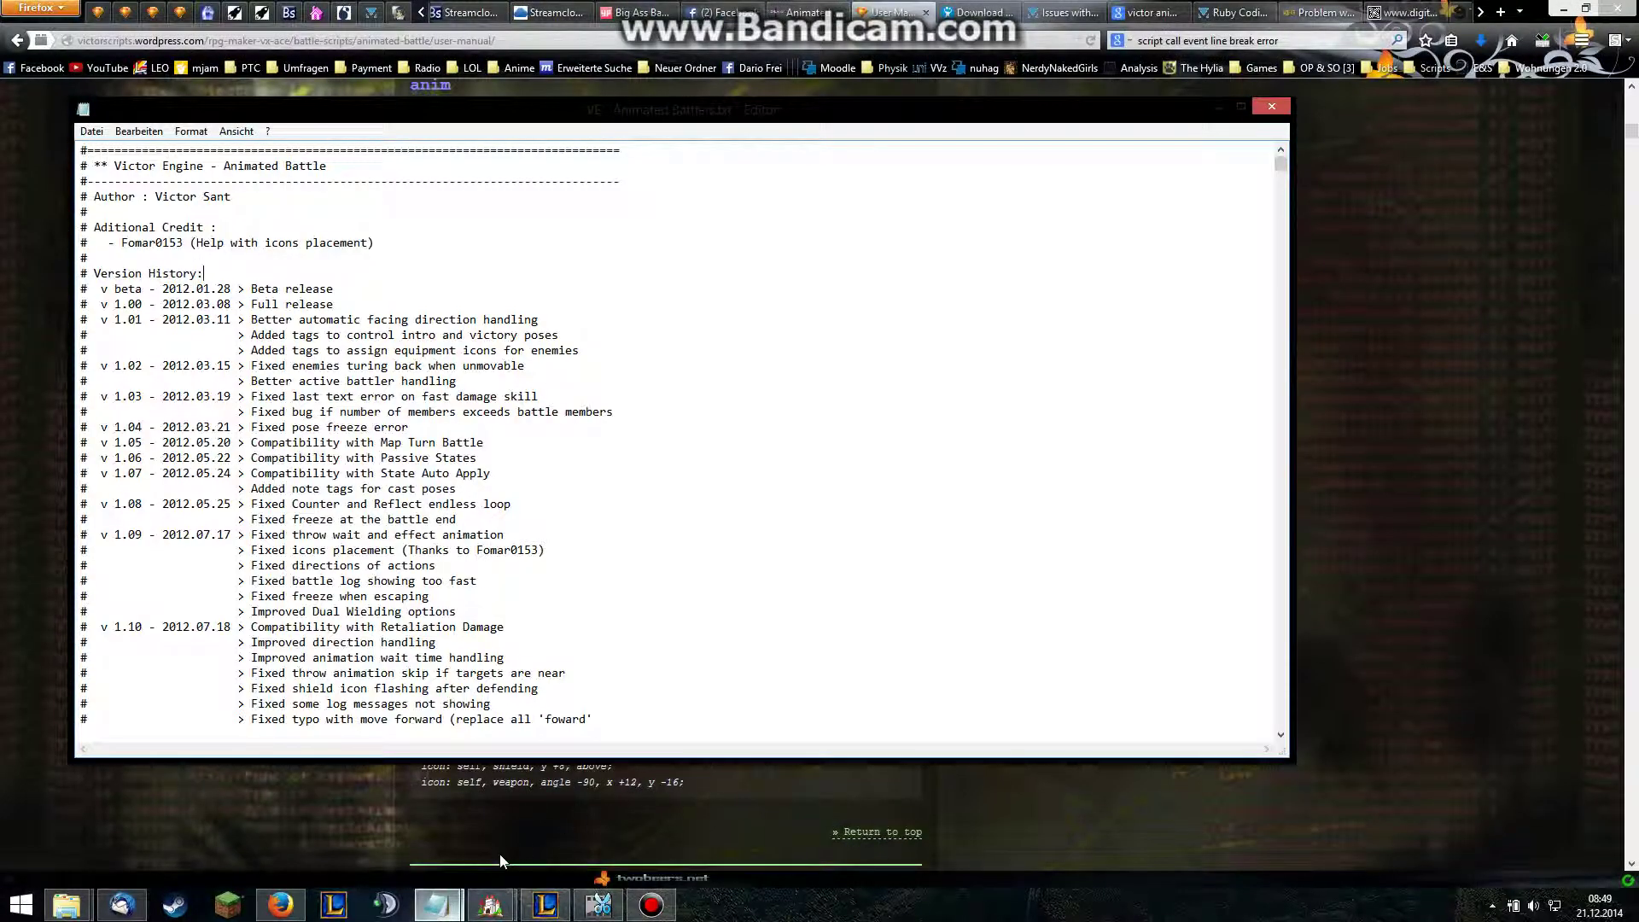
pyautogui.click(651, 903)
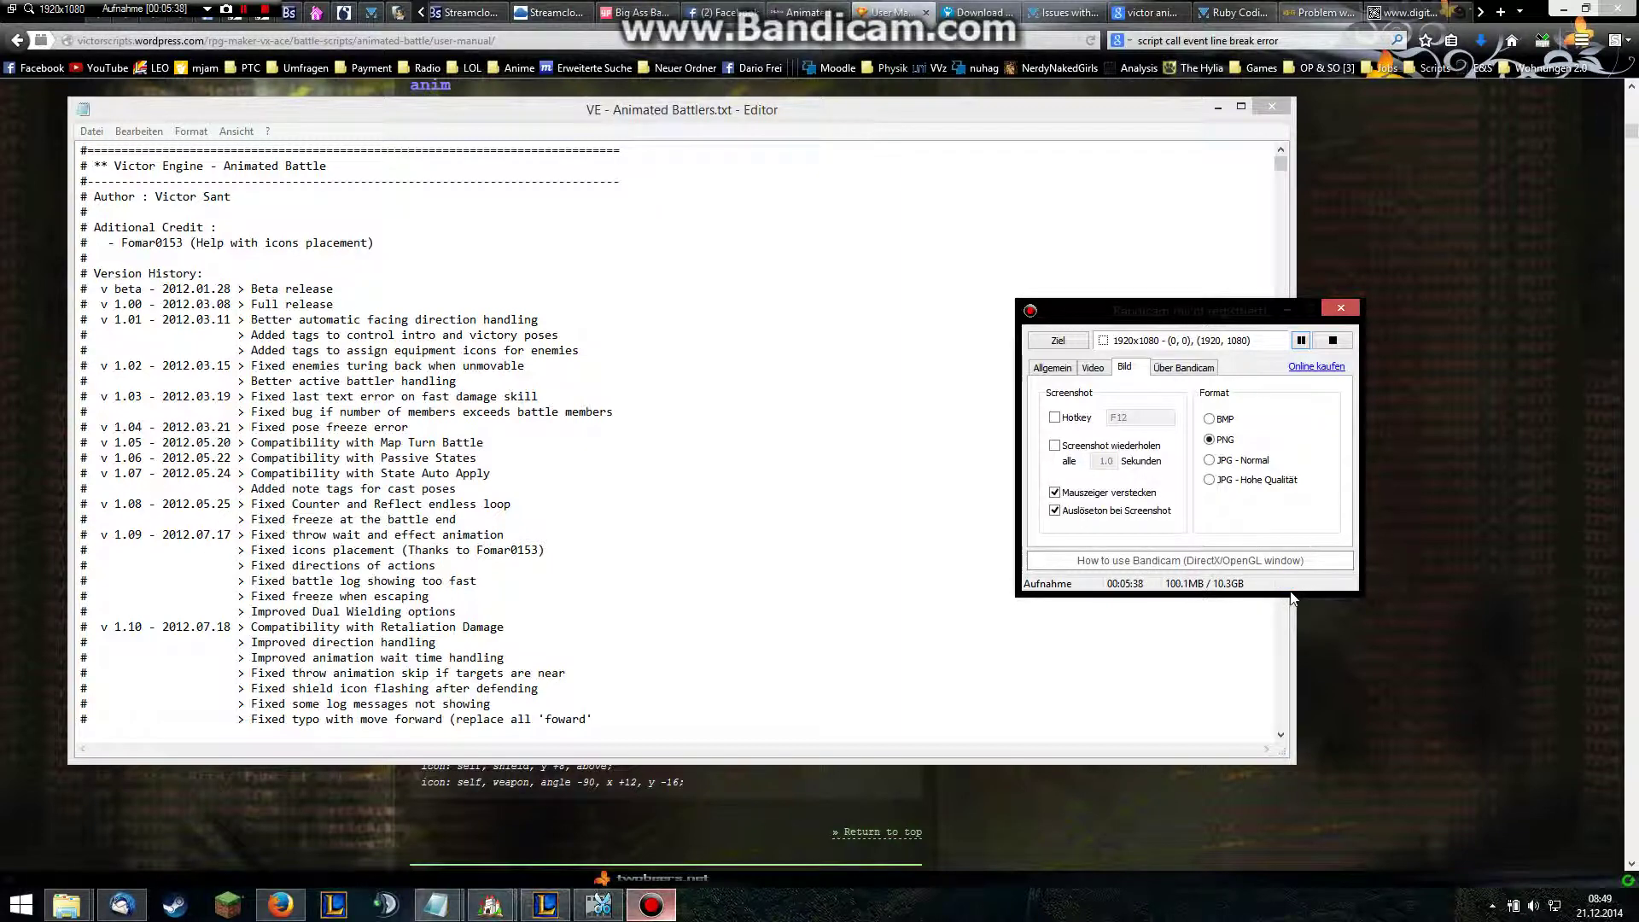
pyautogui.click(1383, 691)
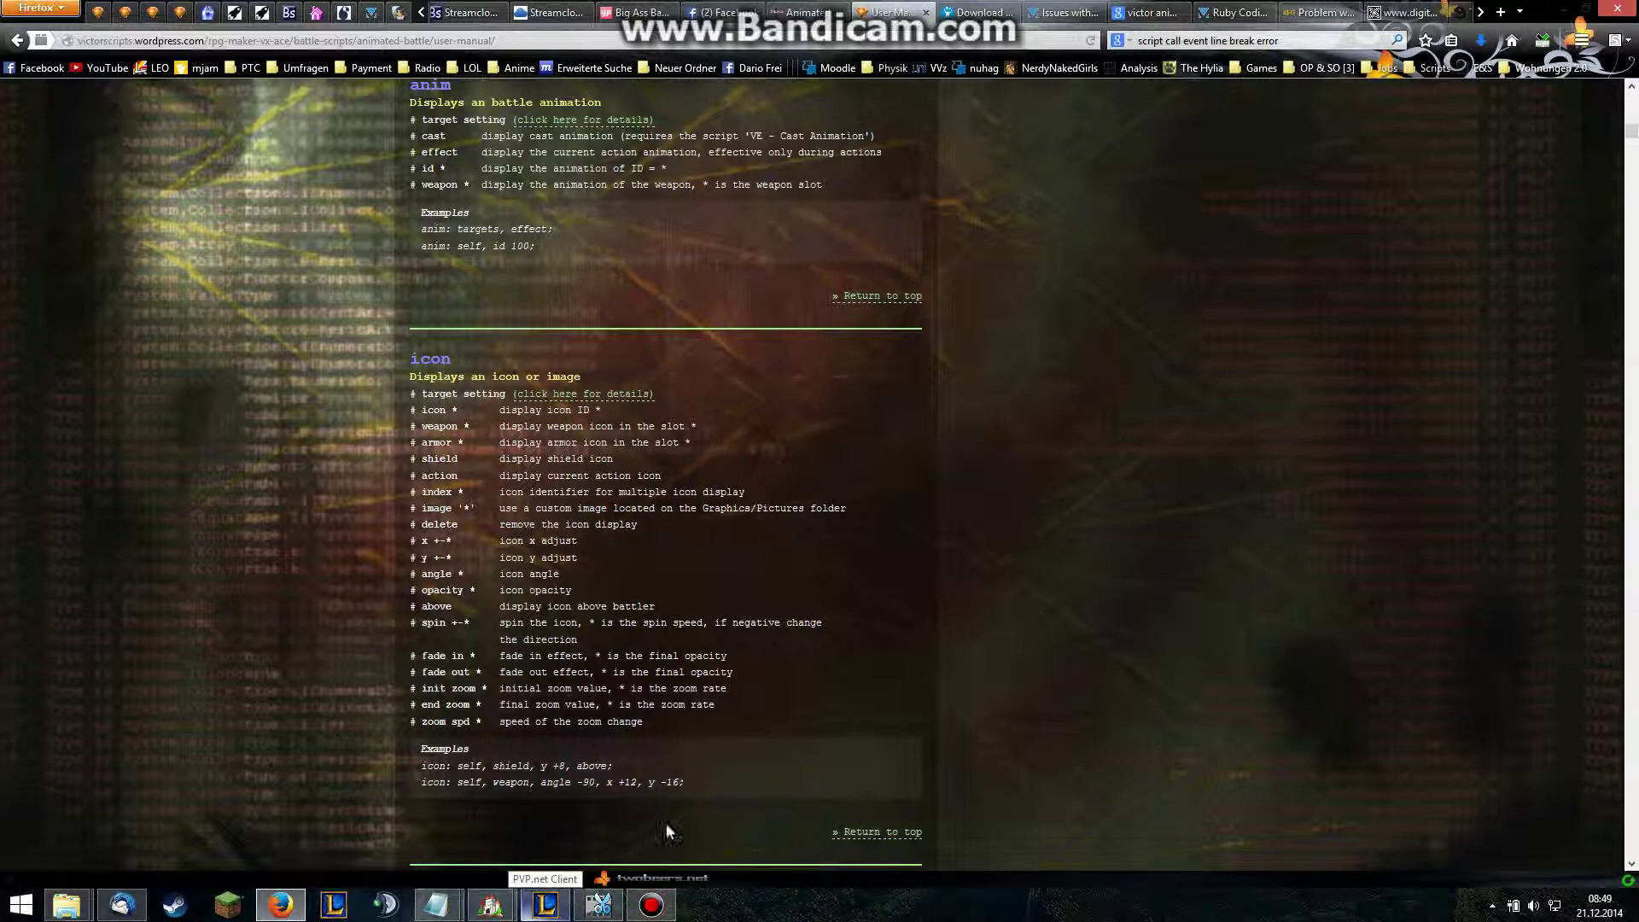
# - Delete event EV002's empty second page, checking page 3 first, then close the event editor
pyautogui.moveTo(490, 905)
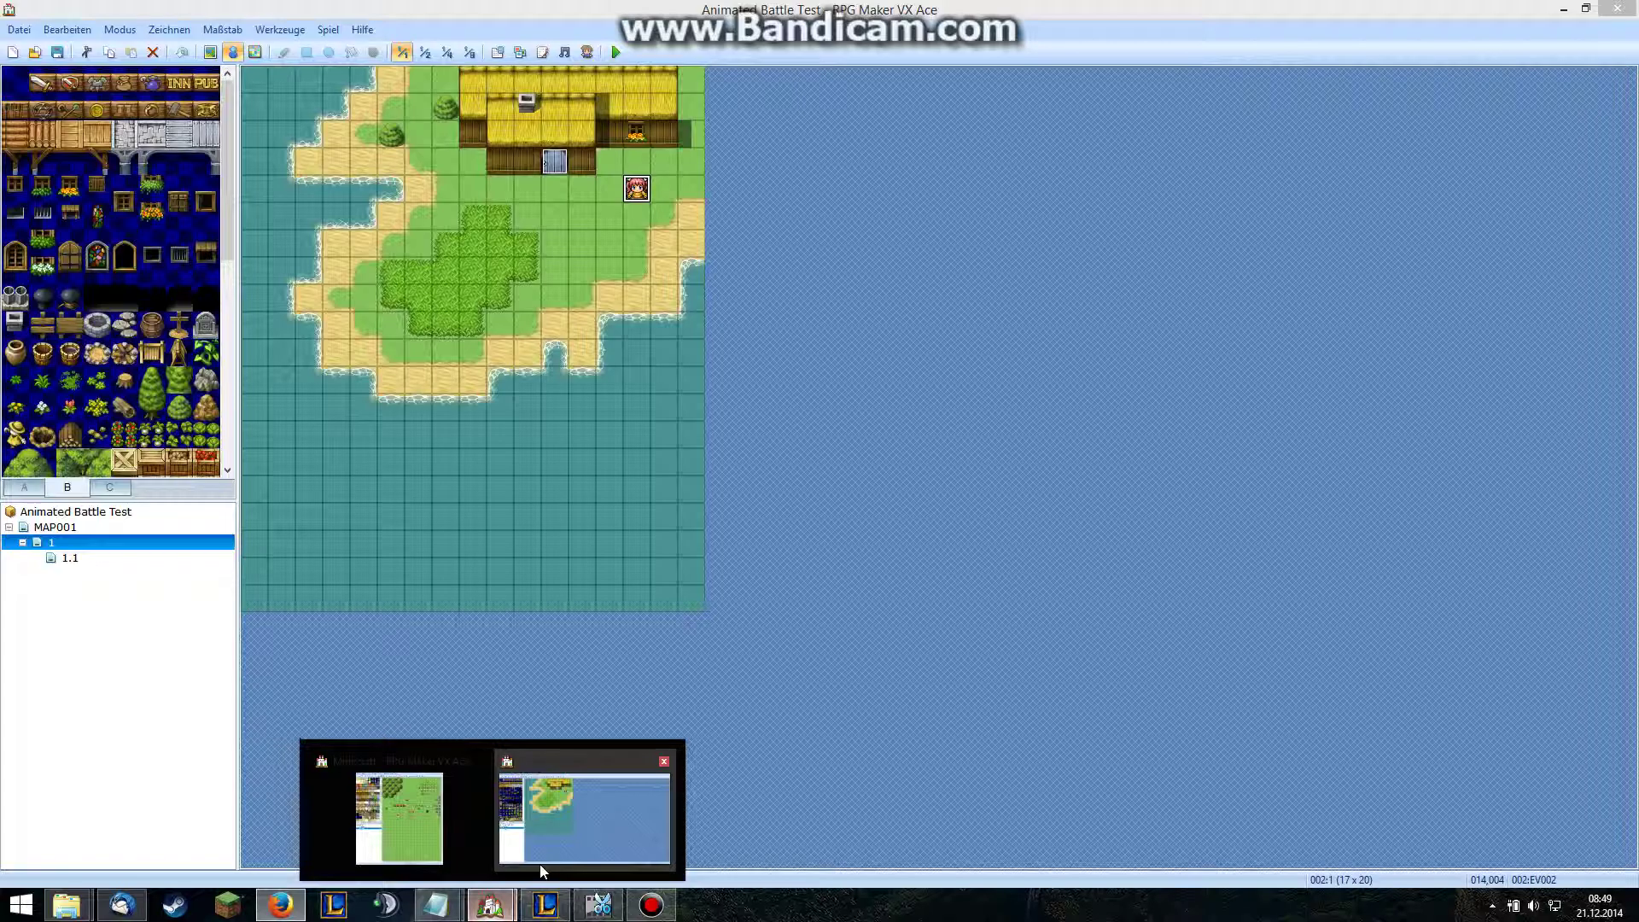
pyautogui.click(594, 811)
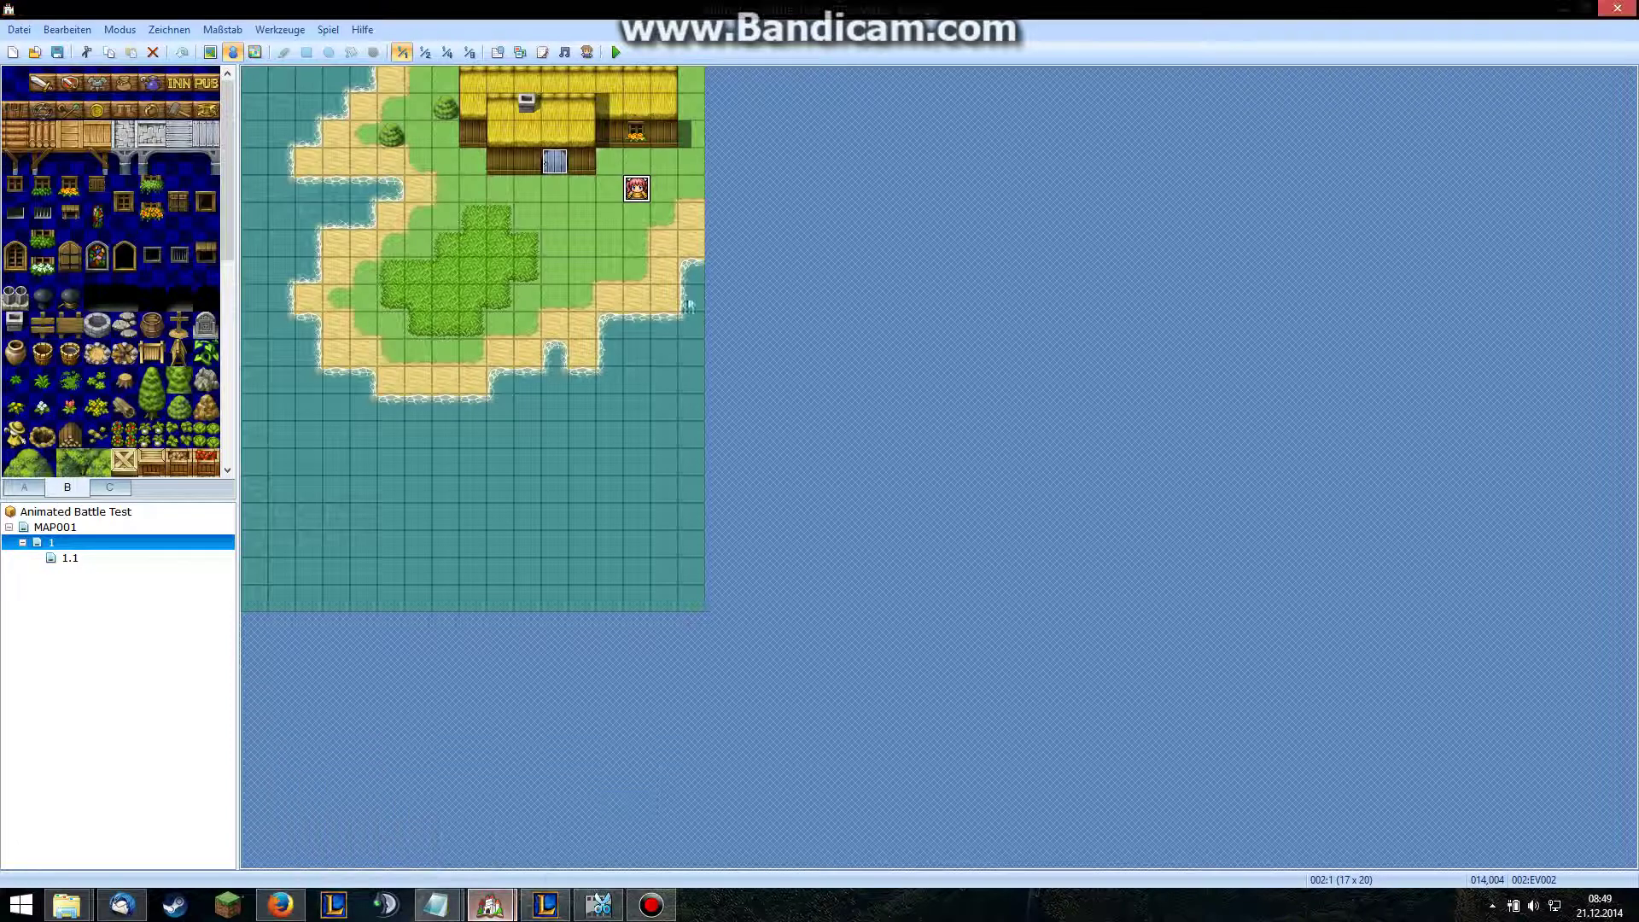
pyautogui.doubleClick(635, 191)
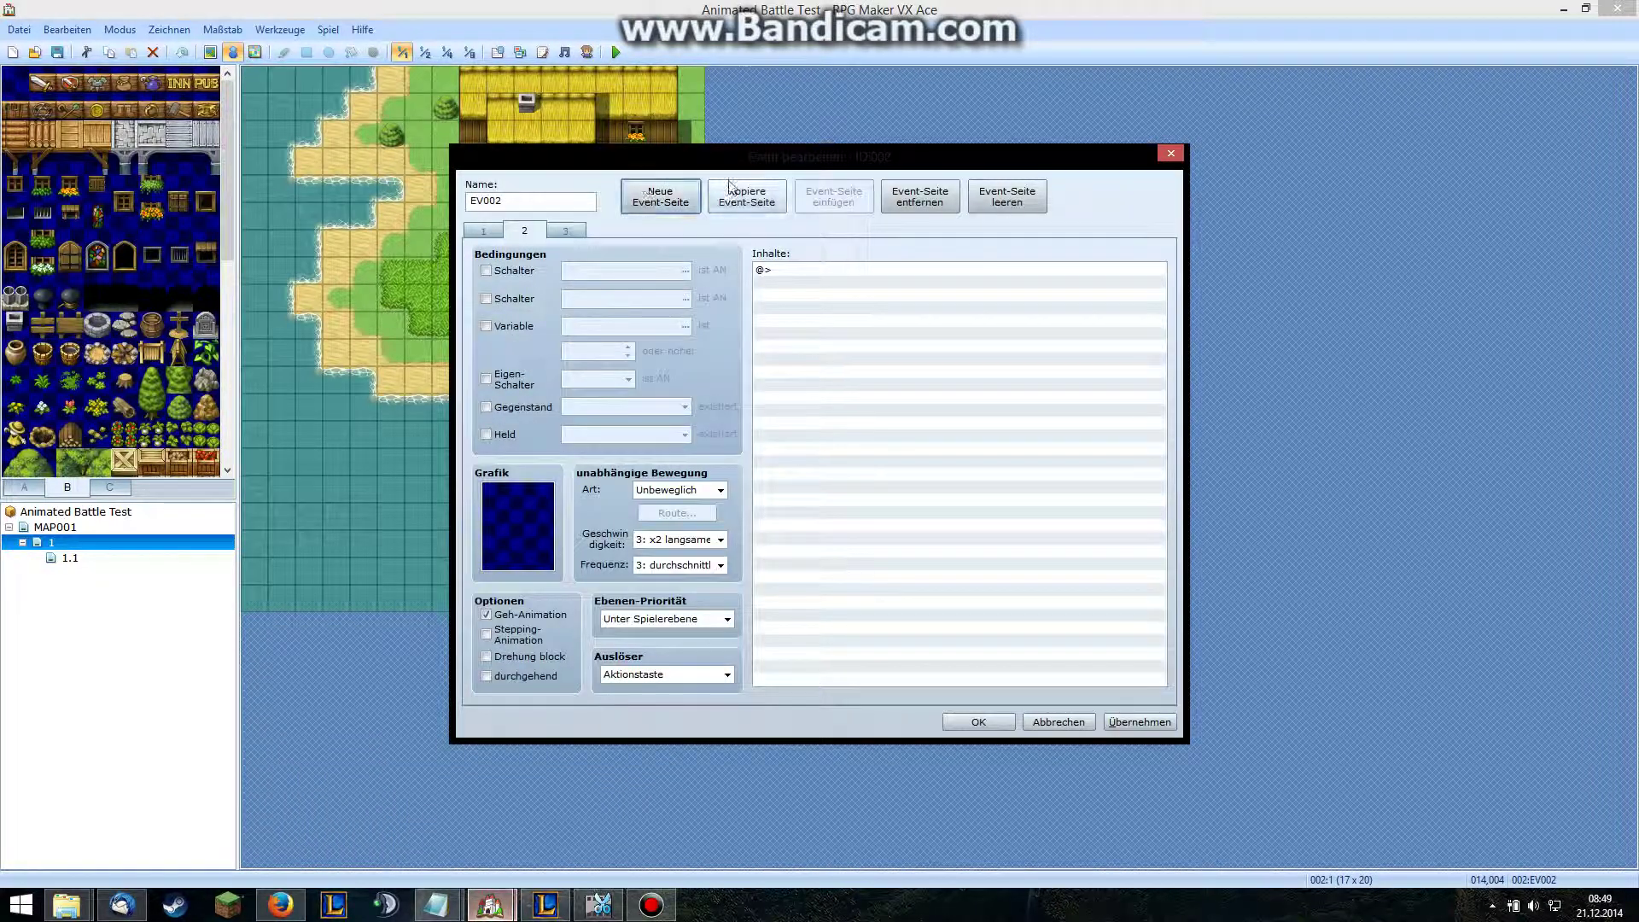
pyautogui.click(568, 231)
pyautogui.click(541, 229)
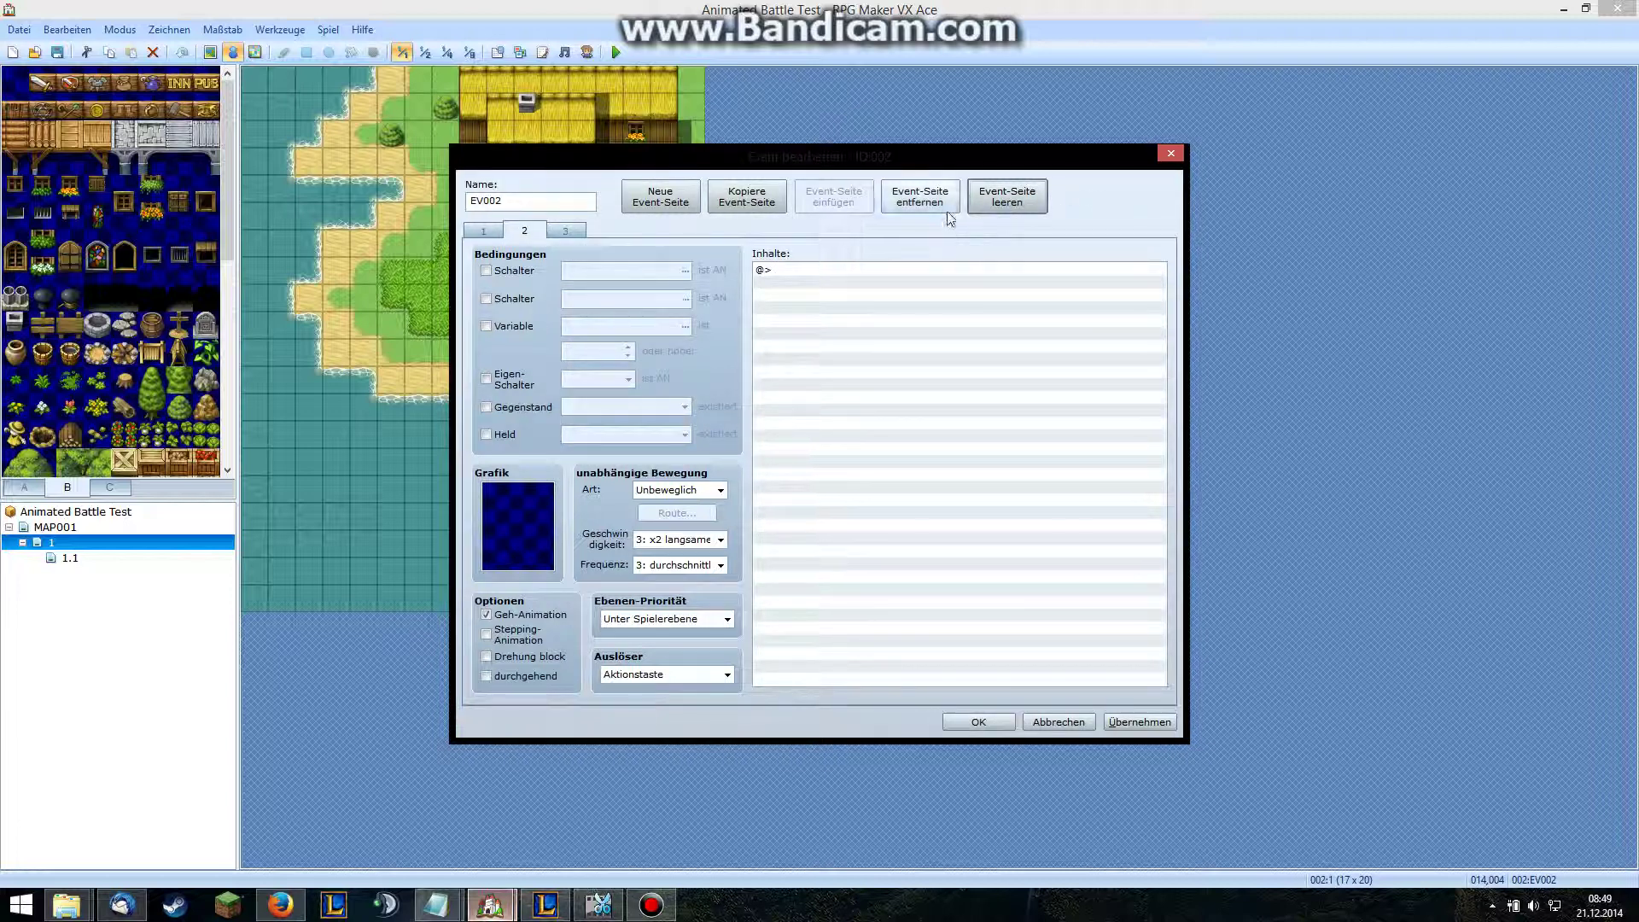
pyautogui.click(920, 196)
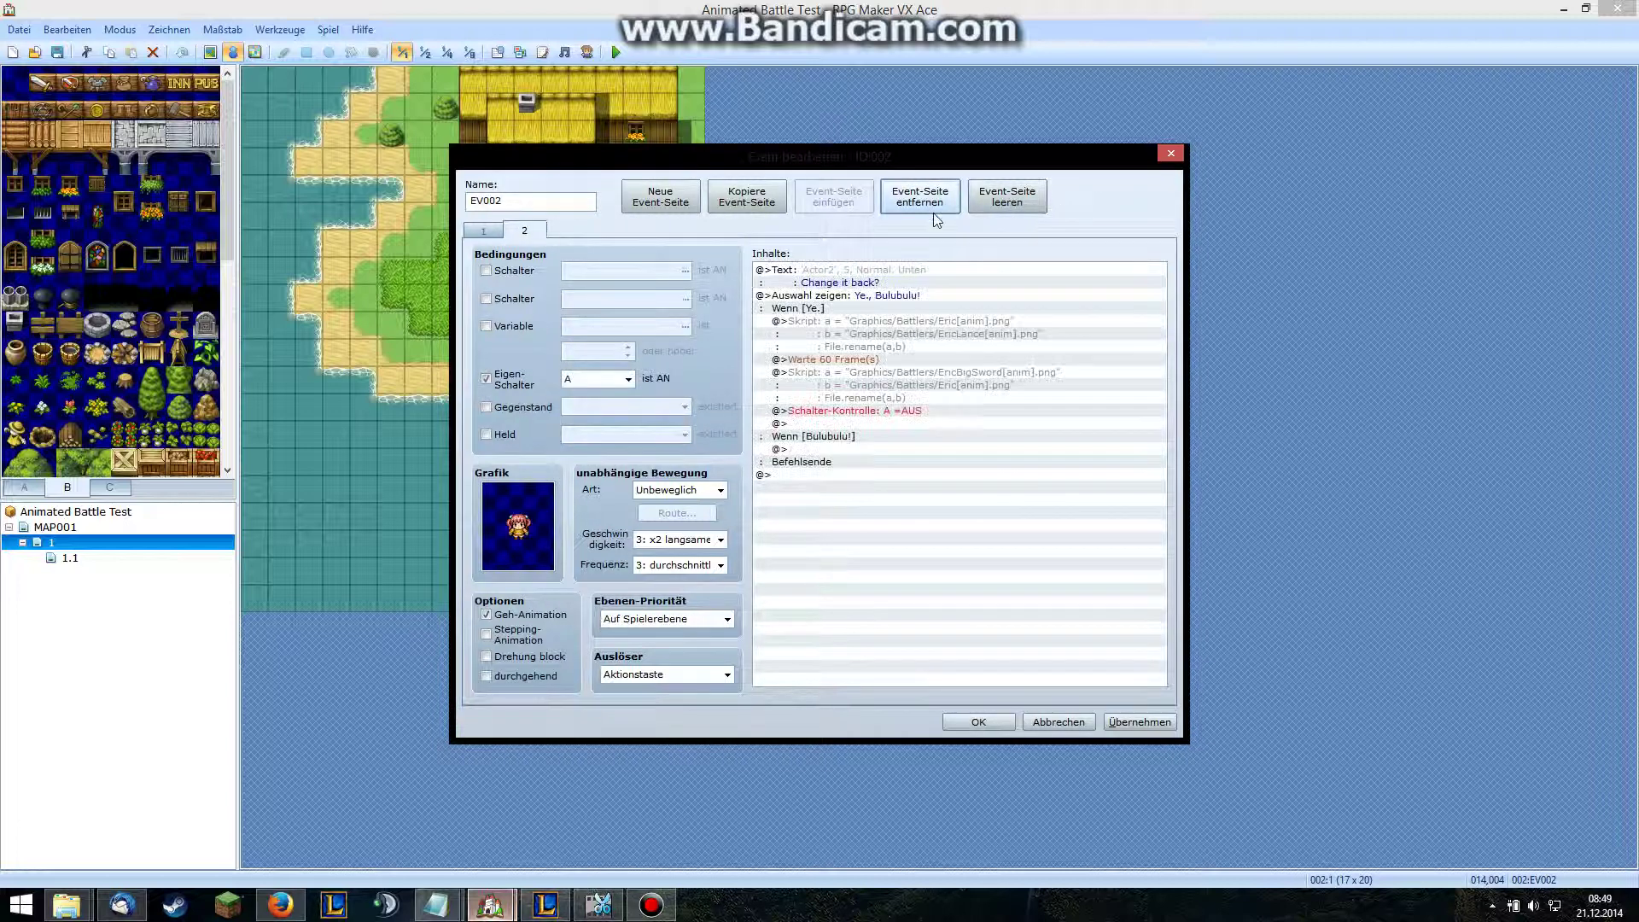
pyautogui.click(1170, 154)
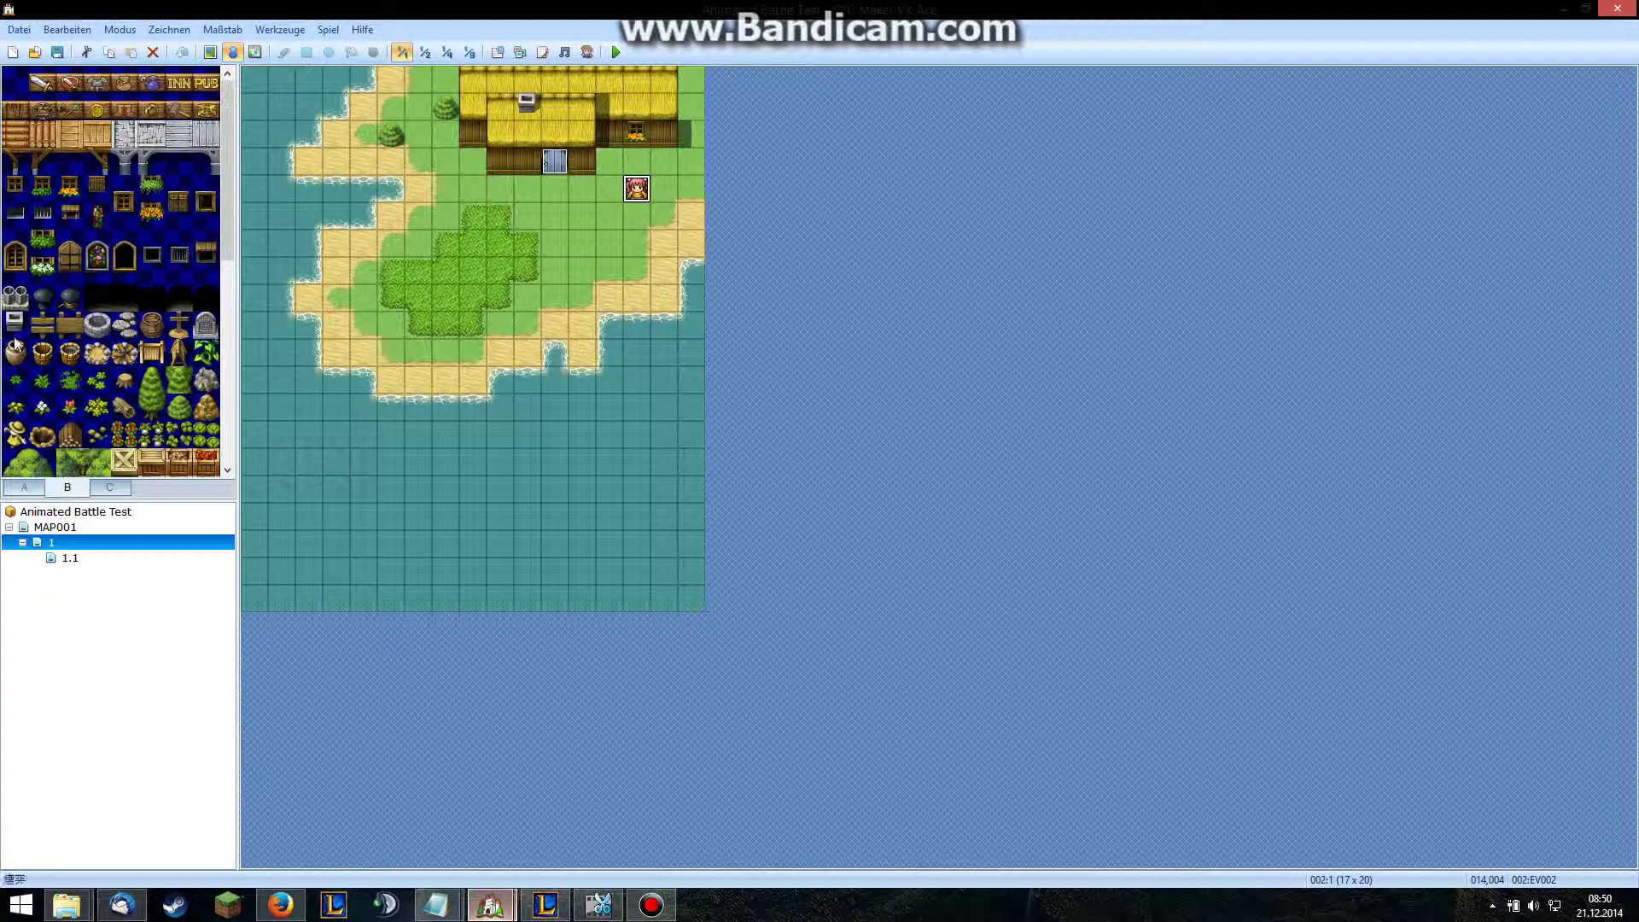
# - View the Eric[anim].png and EricLance[anim].png sprite sheets, then close the Battlers folder
pyautogui.moveTo(87, 893)
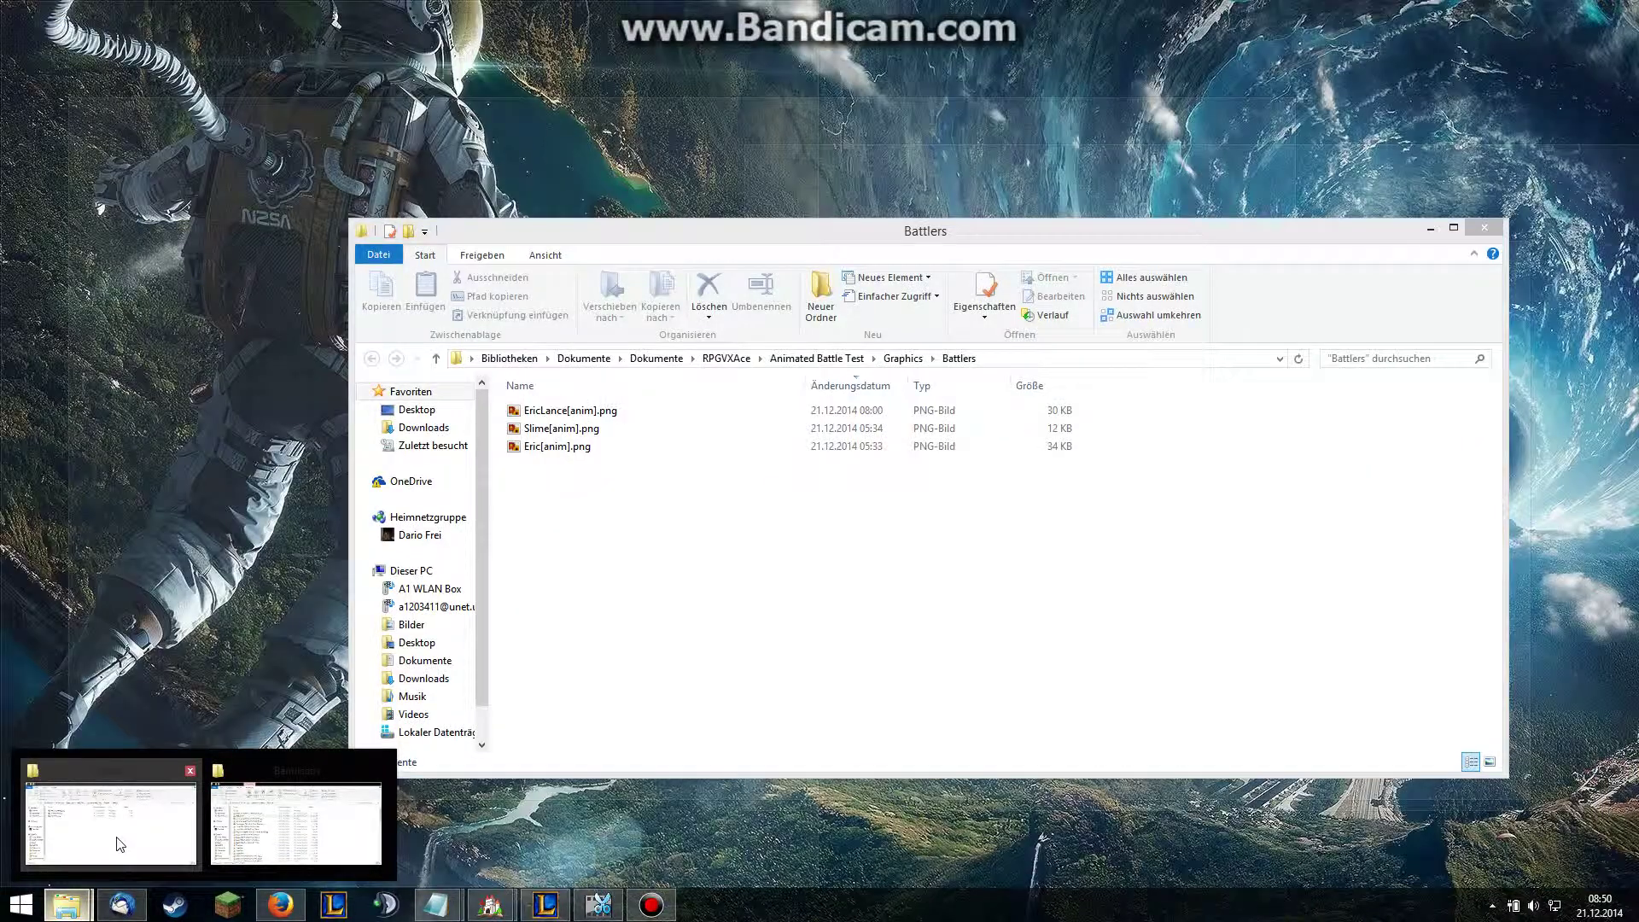
pyautogui.click(120, 843)
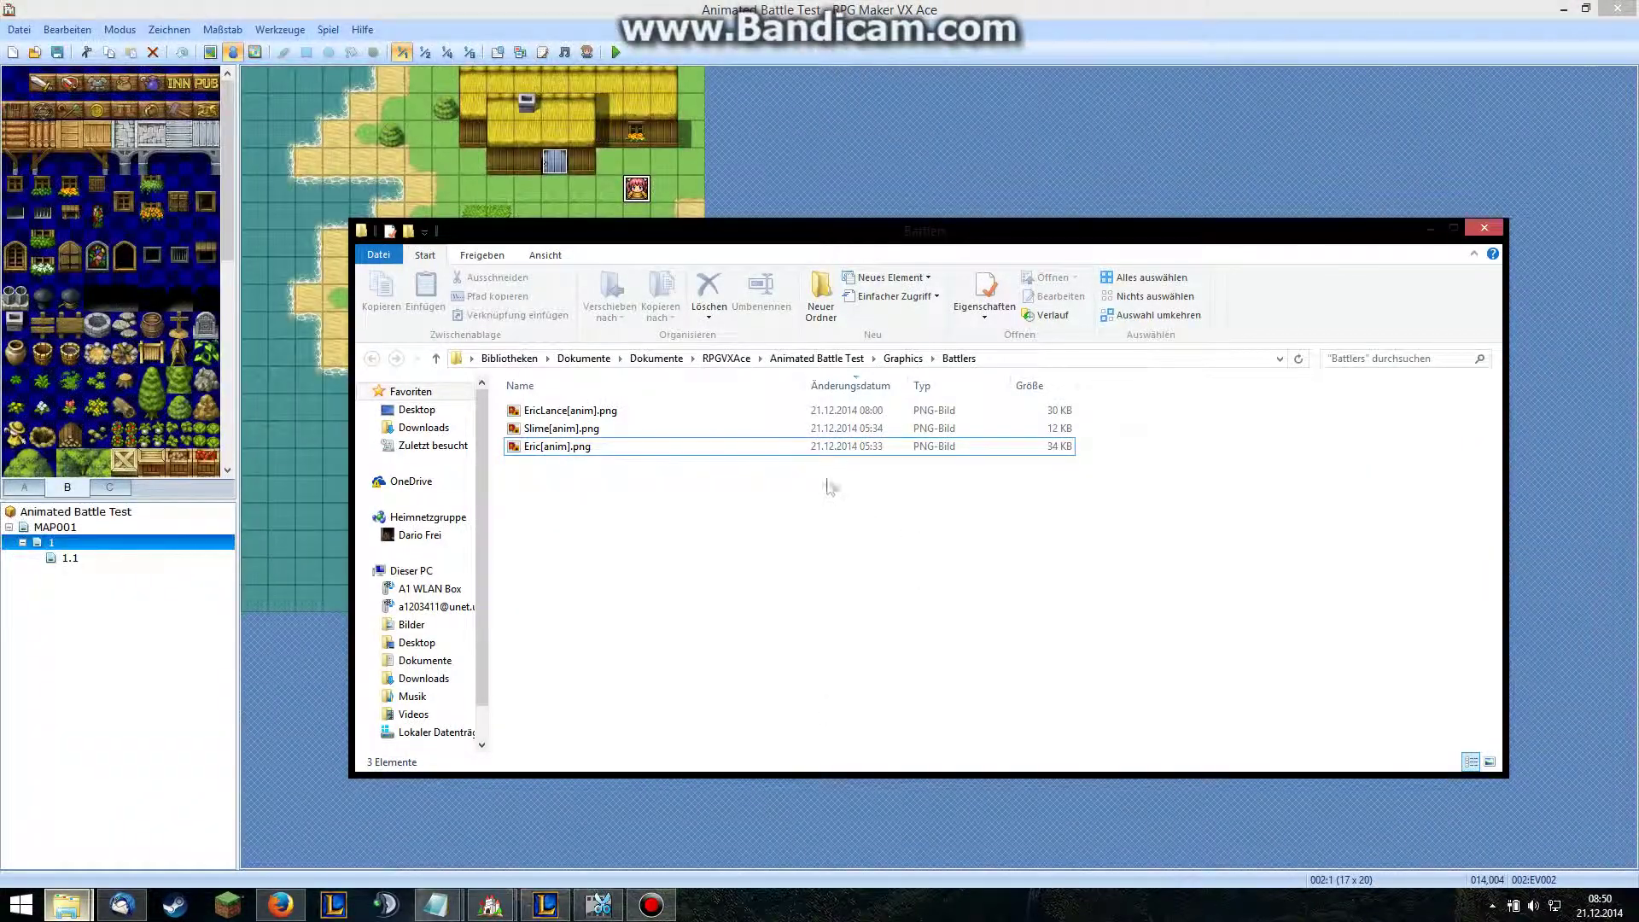
pyautogui.click(570, 448)
pyautogui.doubleClick(571, 448)
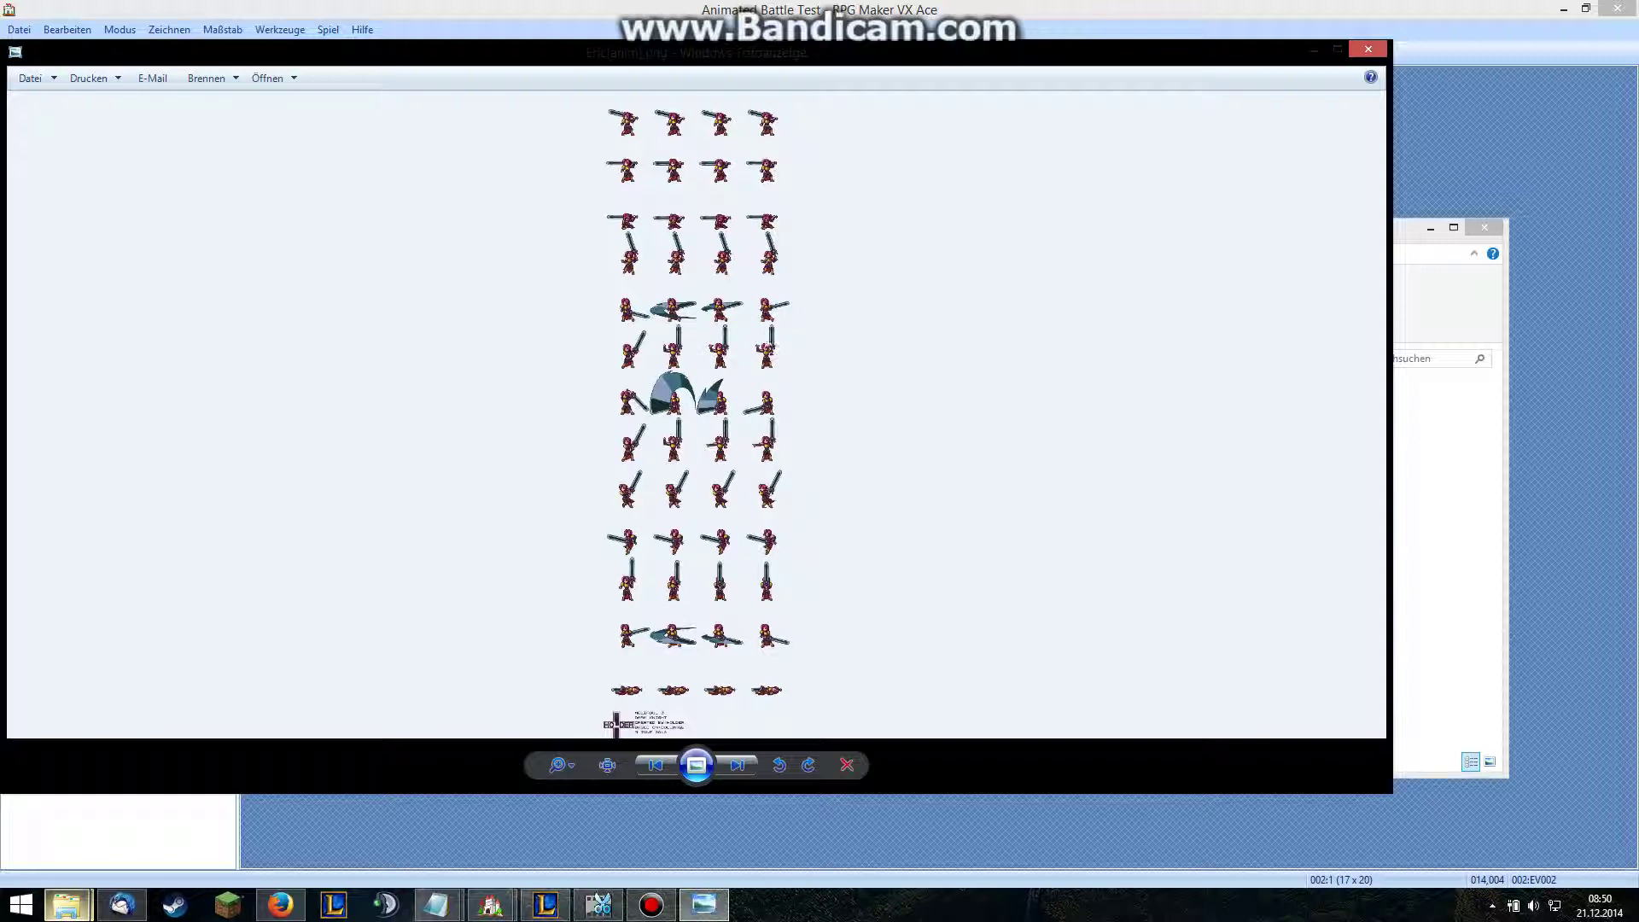
pyautogui.click(1368, 51)
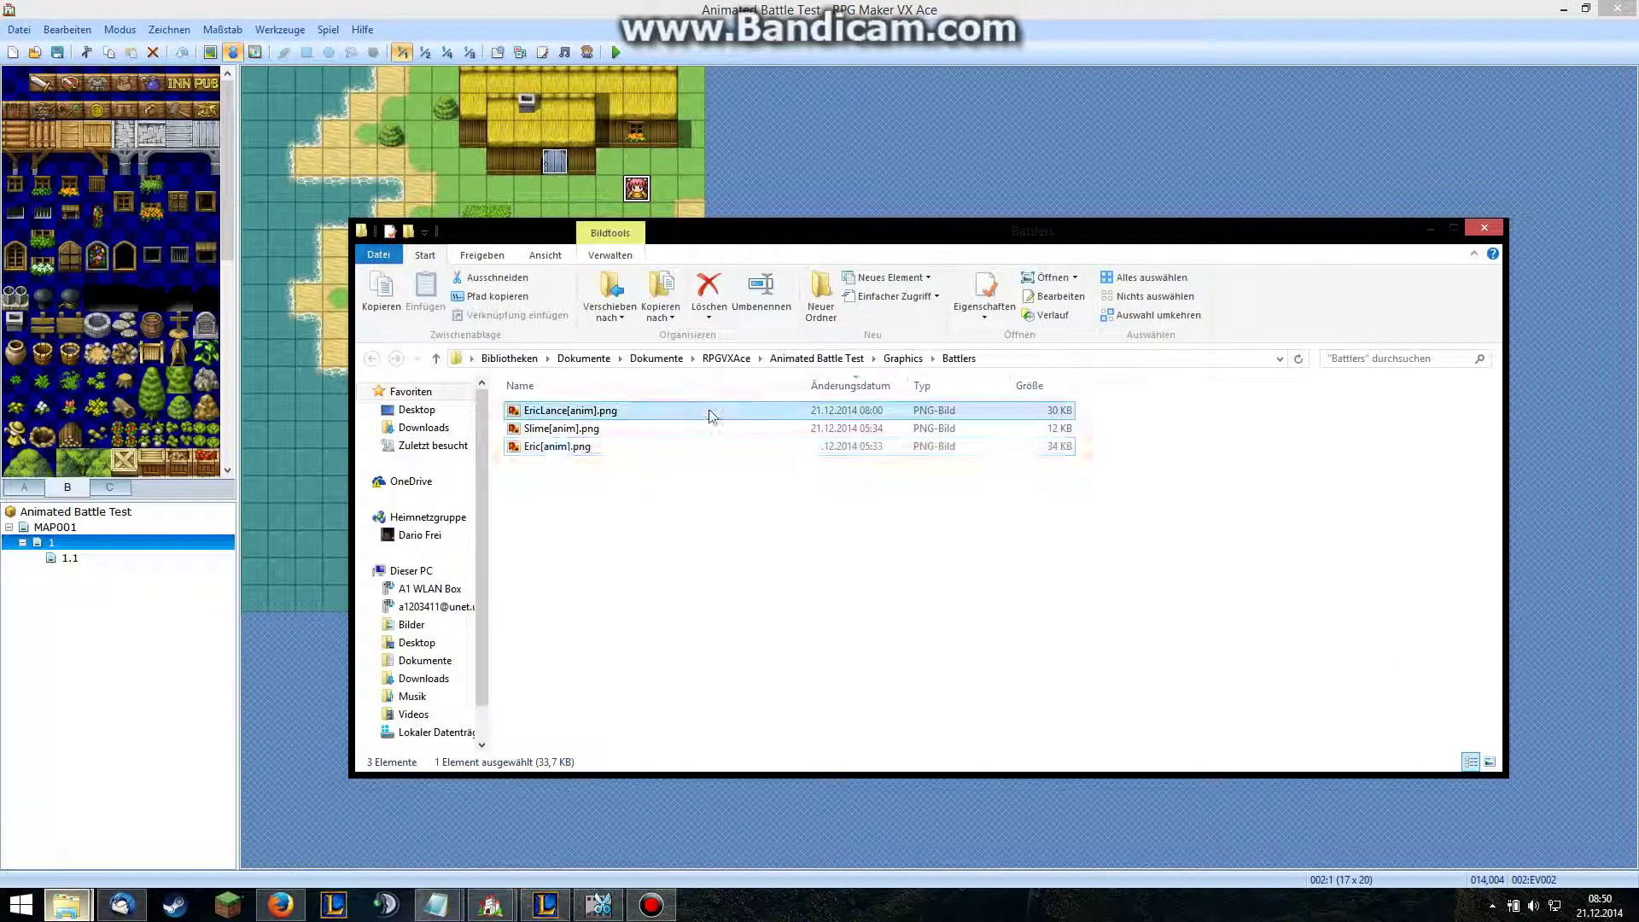
pyautogui.doubleClick(709, 412)
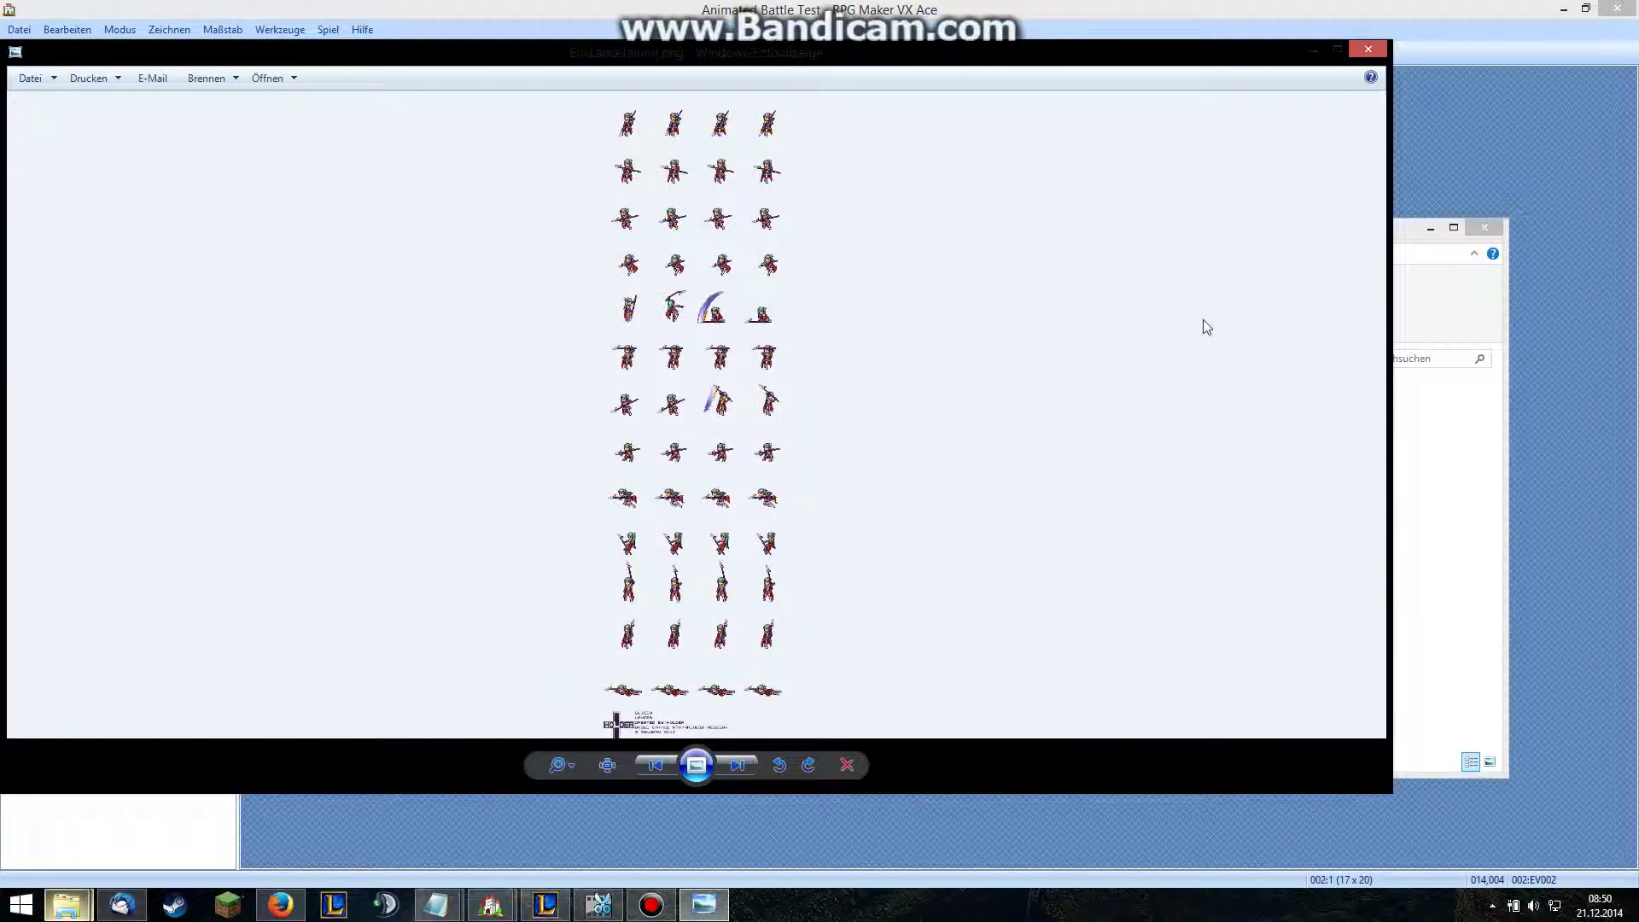
pyautogui.click(1370, 48)
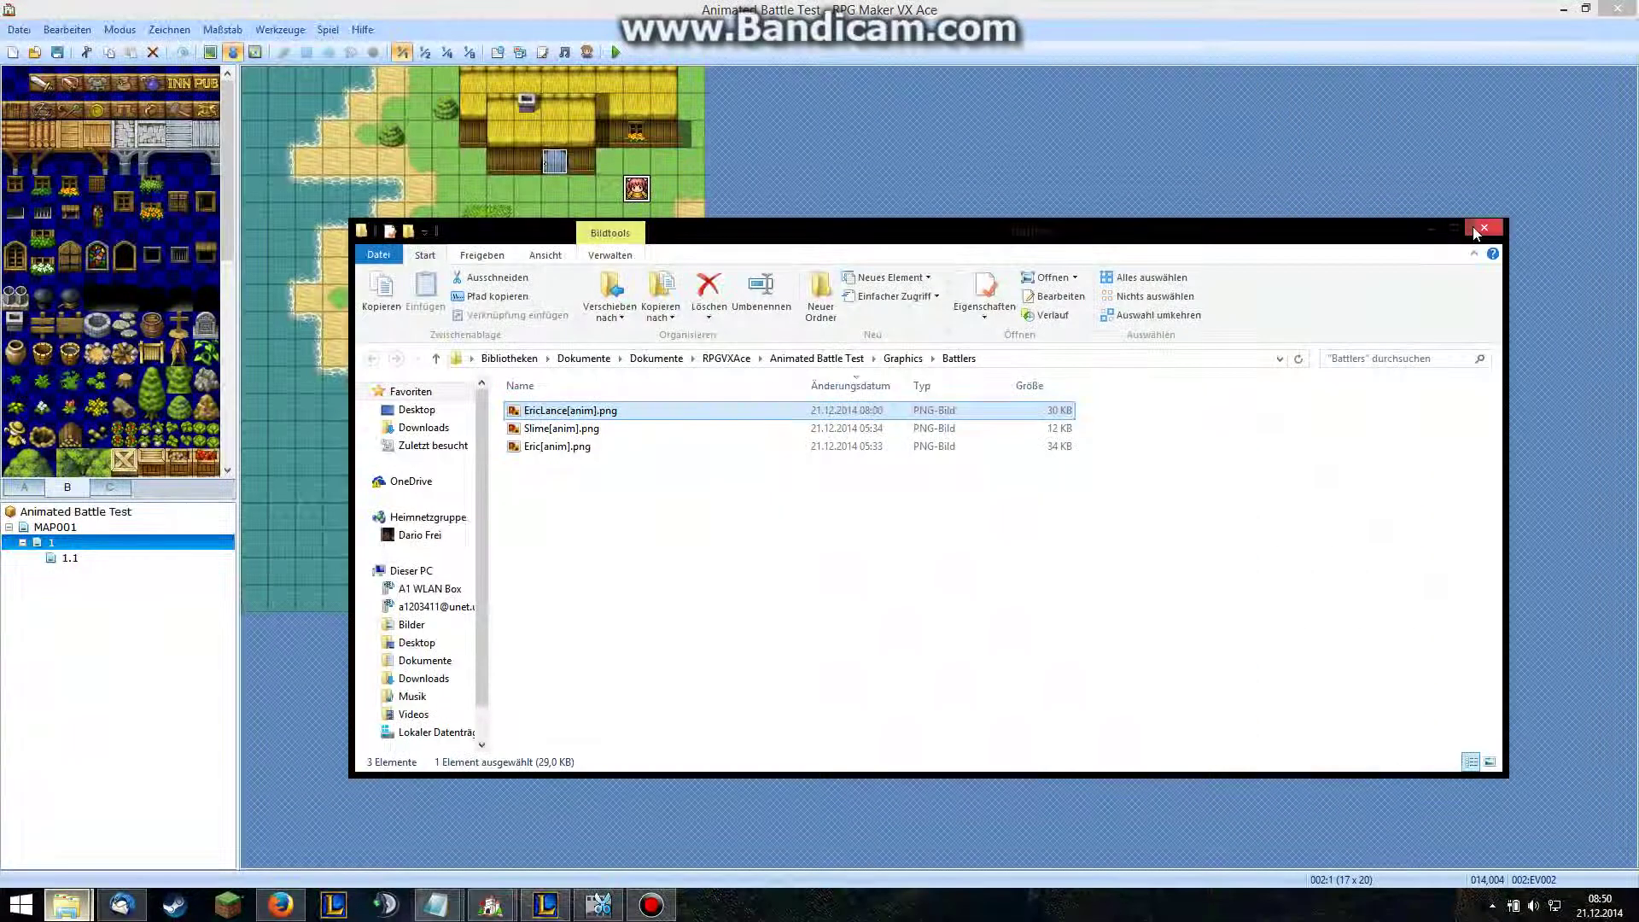
pyautogui.click(1485, 228)
pyautogui.click(496, 52)
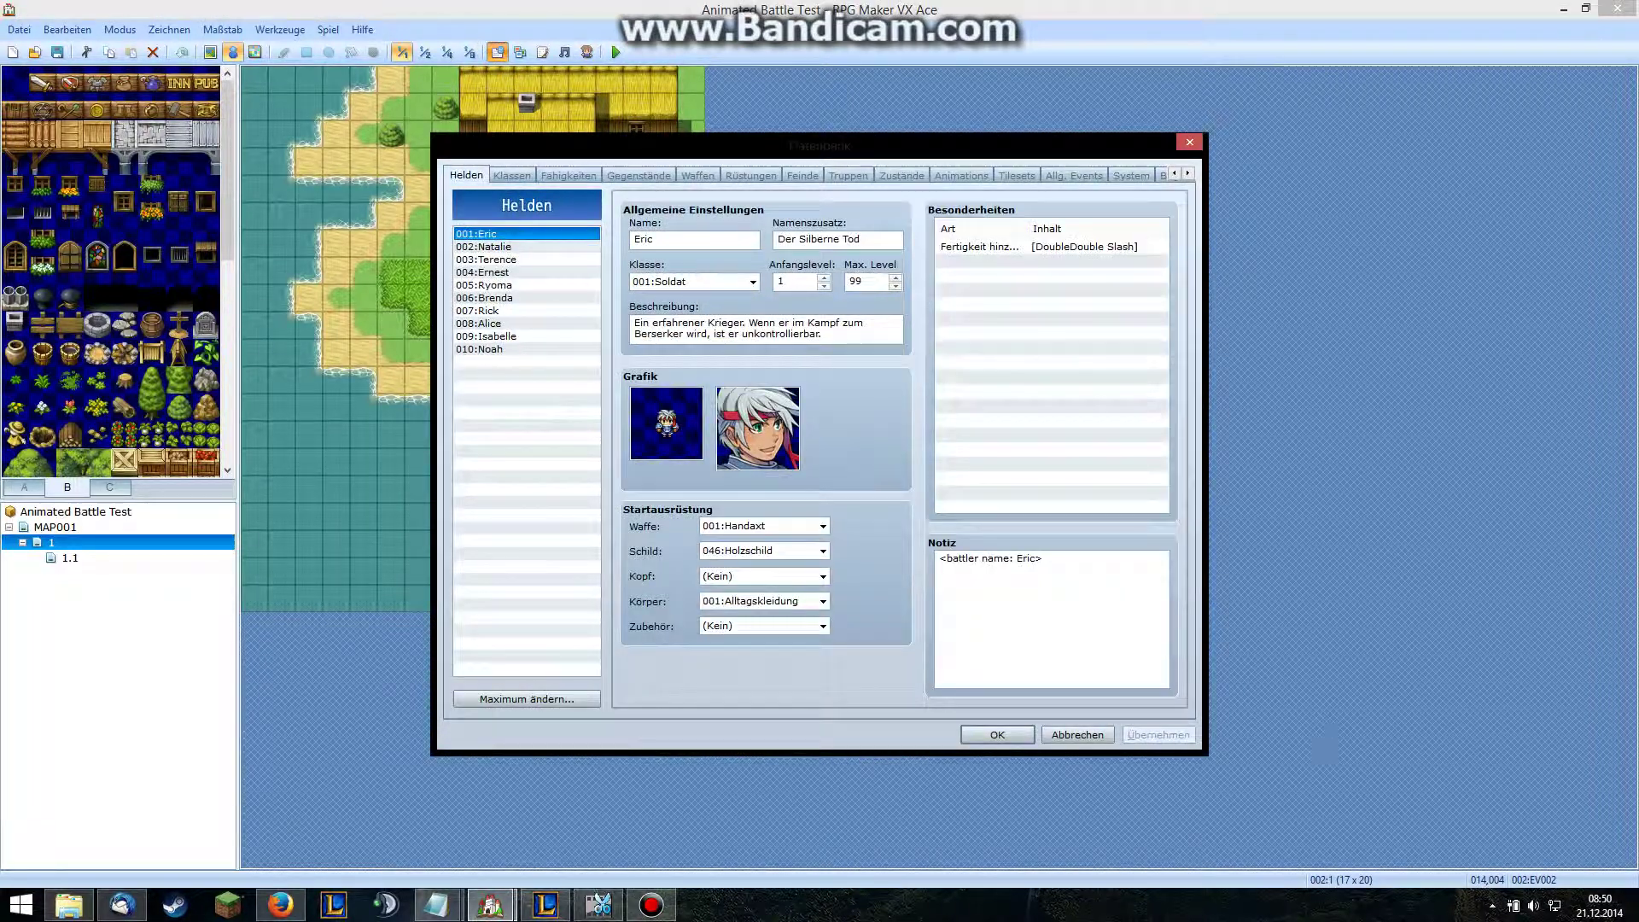
pyautogui.moveTo(1044, 556); pyautogui.dragTo(932, 568)
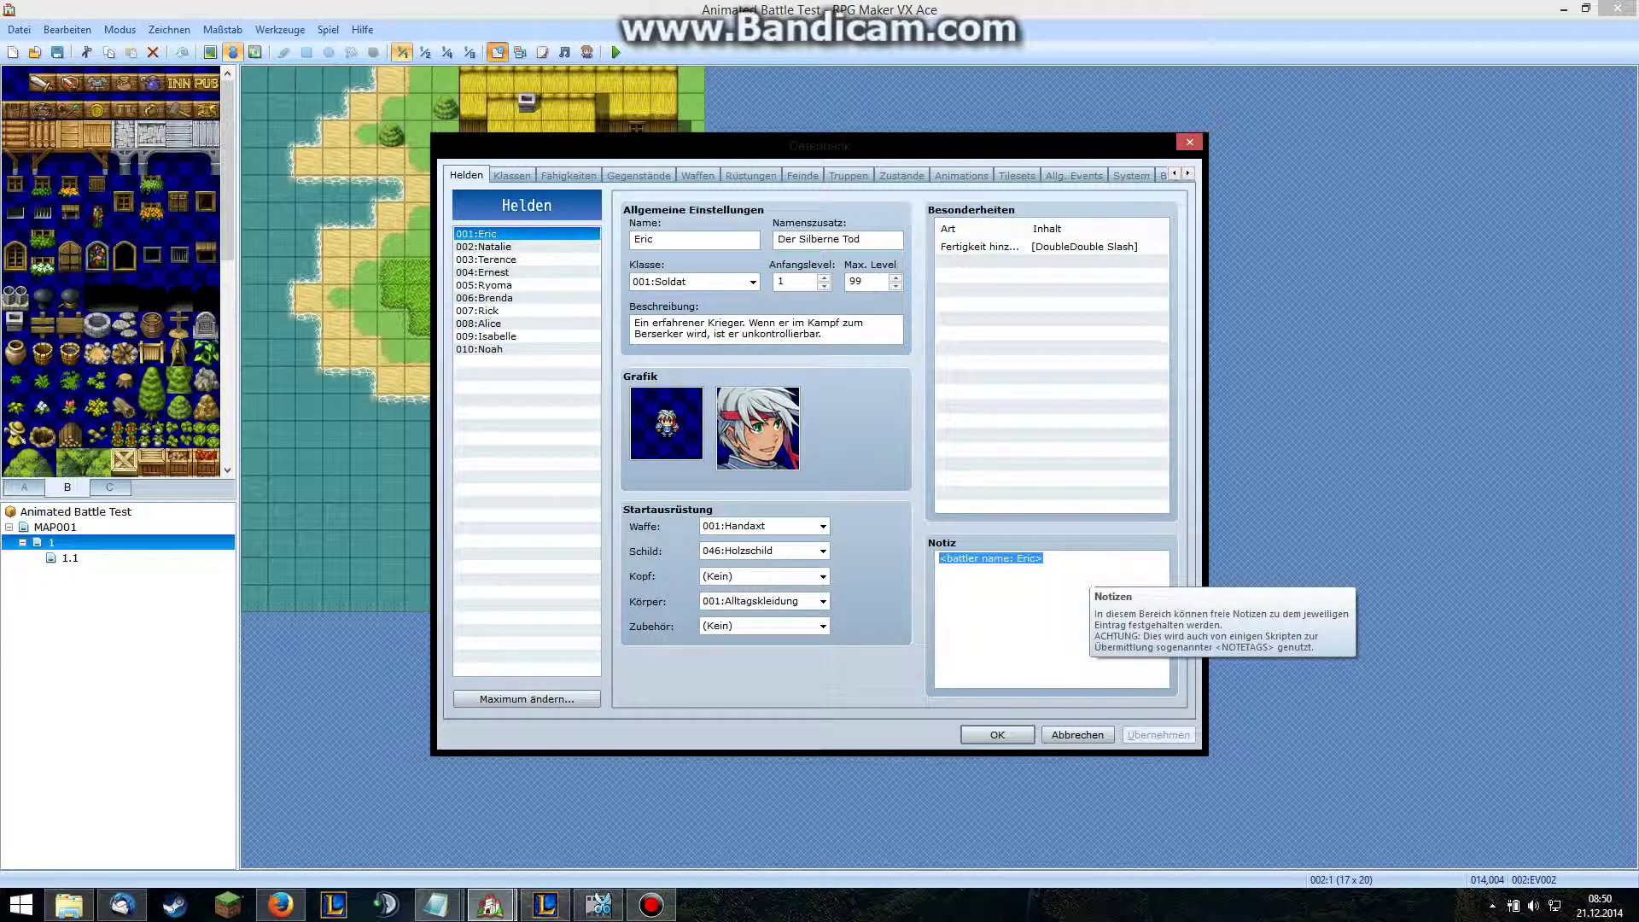
pyautogui.click(1043, 558)
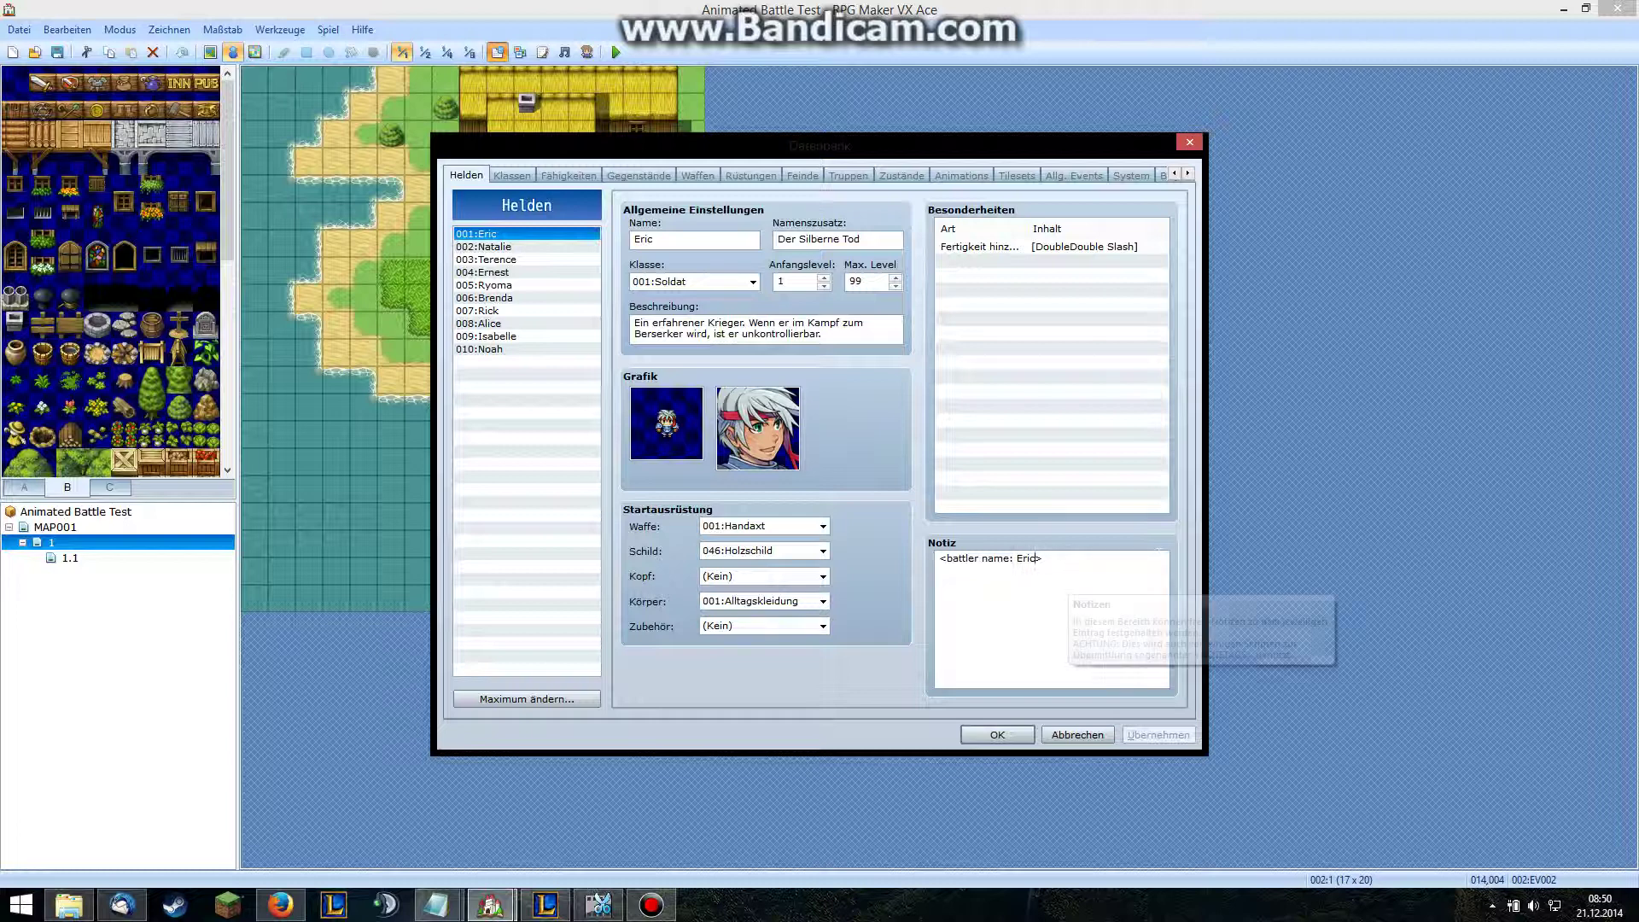
# - Close the database without saving and open map event EV002's editor
pyautogui.click(1074, 734)
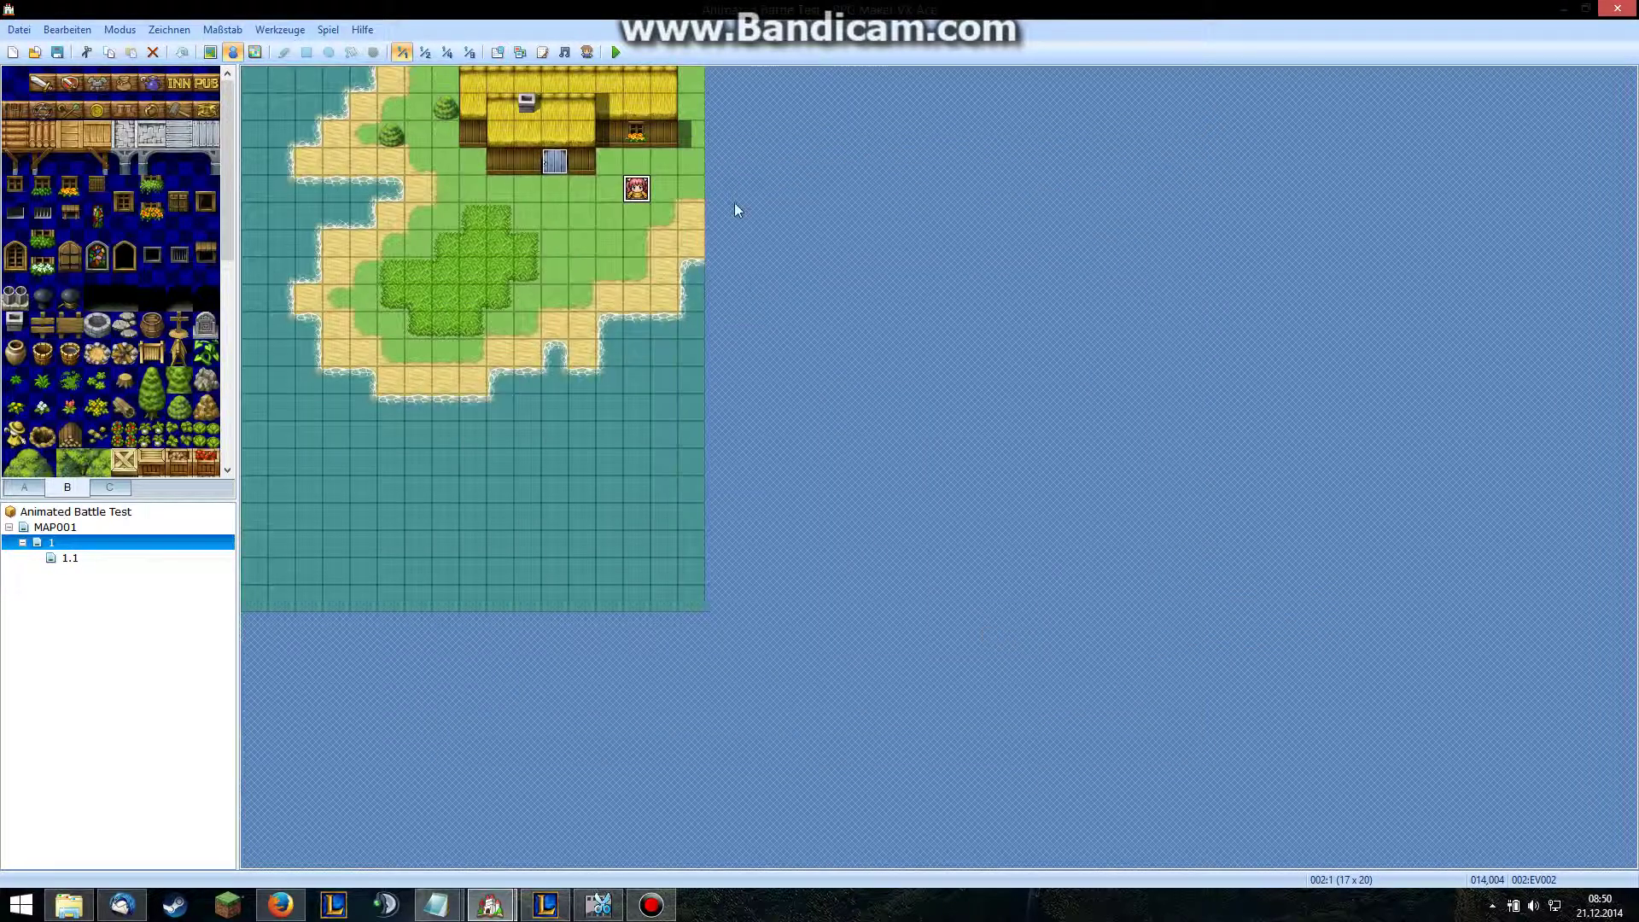
pyautogui.doubleClick(637, 190)
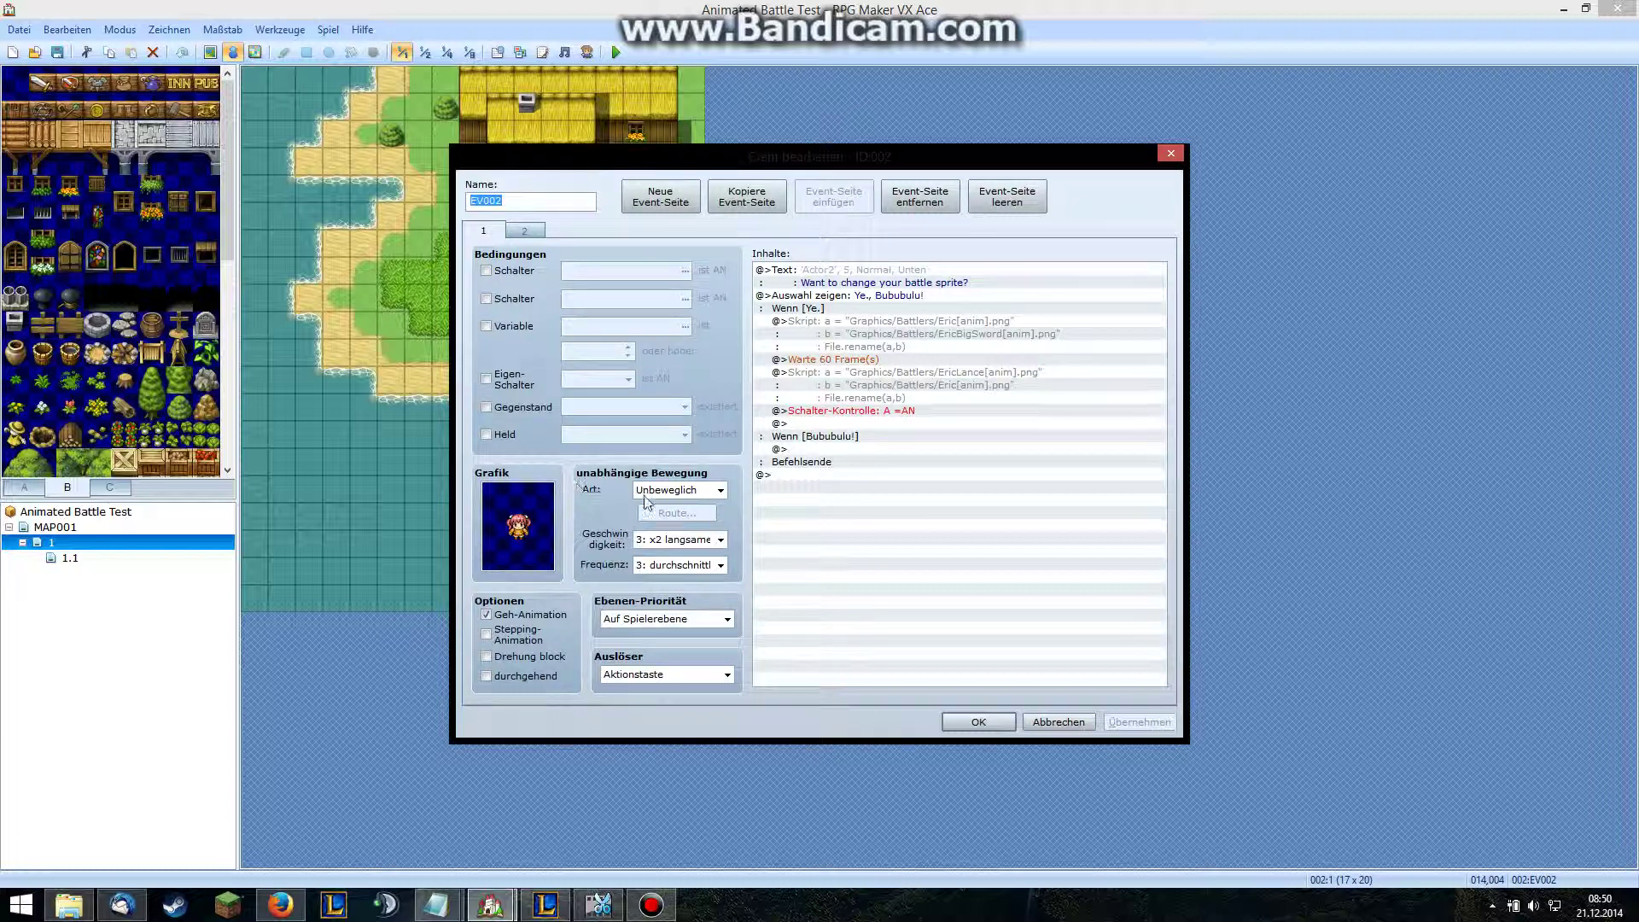
pyautogui.moveTo(645, 501)
# - Select EV002's first script command, then preview and dismiss the Timer Control command
pyautogui.click(921, 323)
pyautogui.click(914, 478)
pyautogui.doubleClick(909, 478)
pyautogui.click(871, 480)
pyautogui.press('Escape')
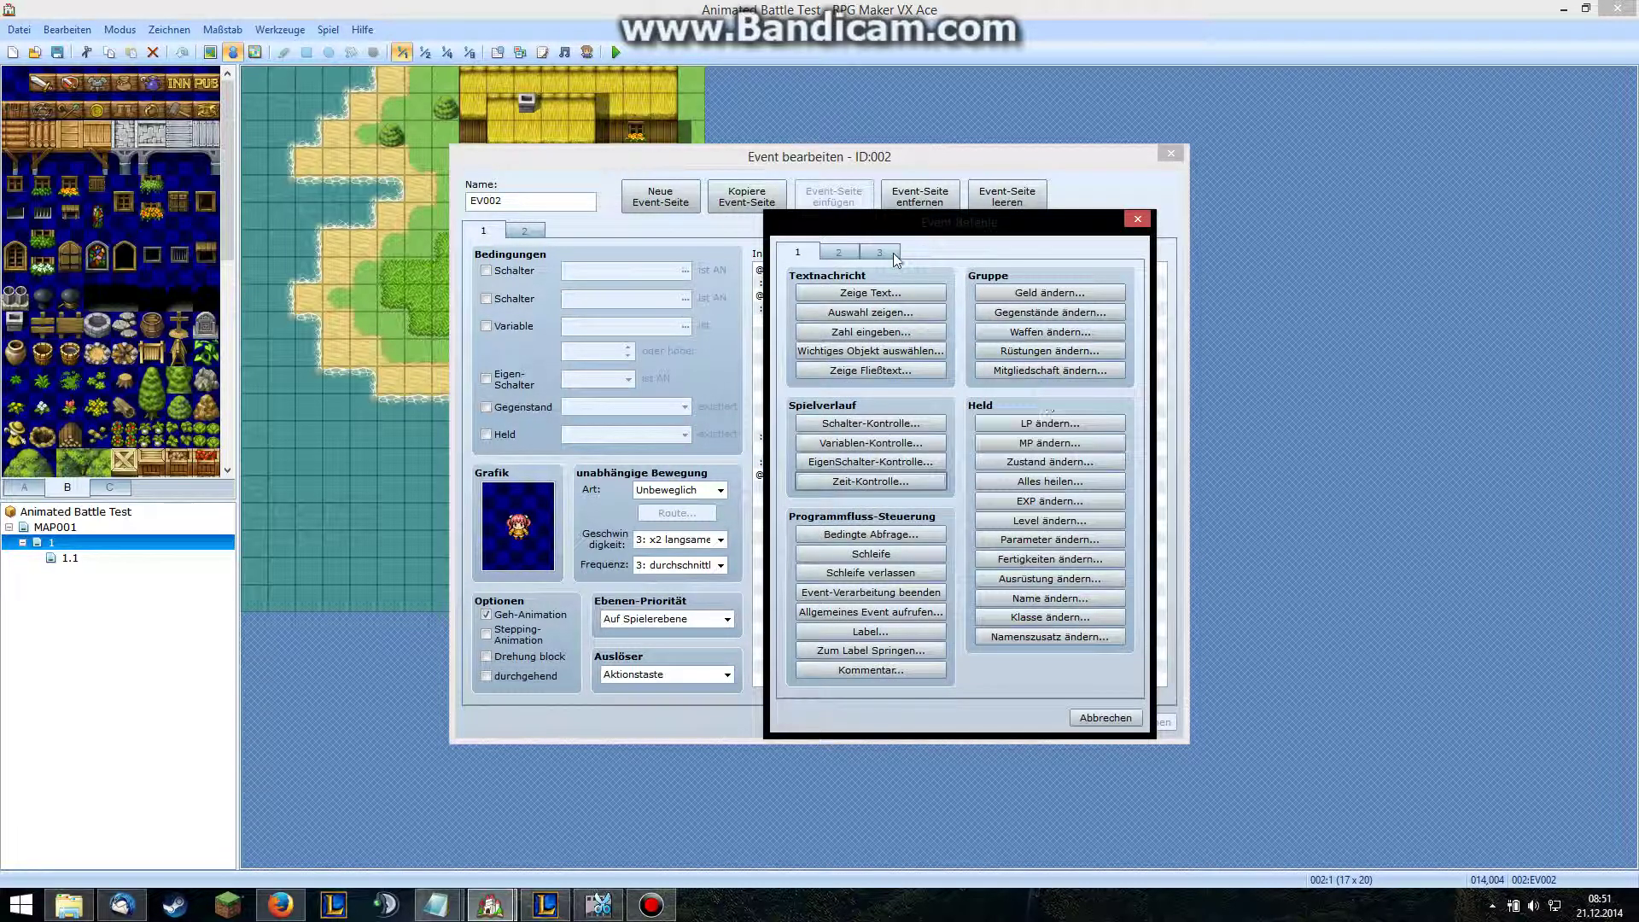
# - View the Script command on command page 3, then cancel back to the event editor
pyautogui.click(888, 253)
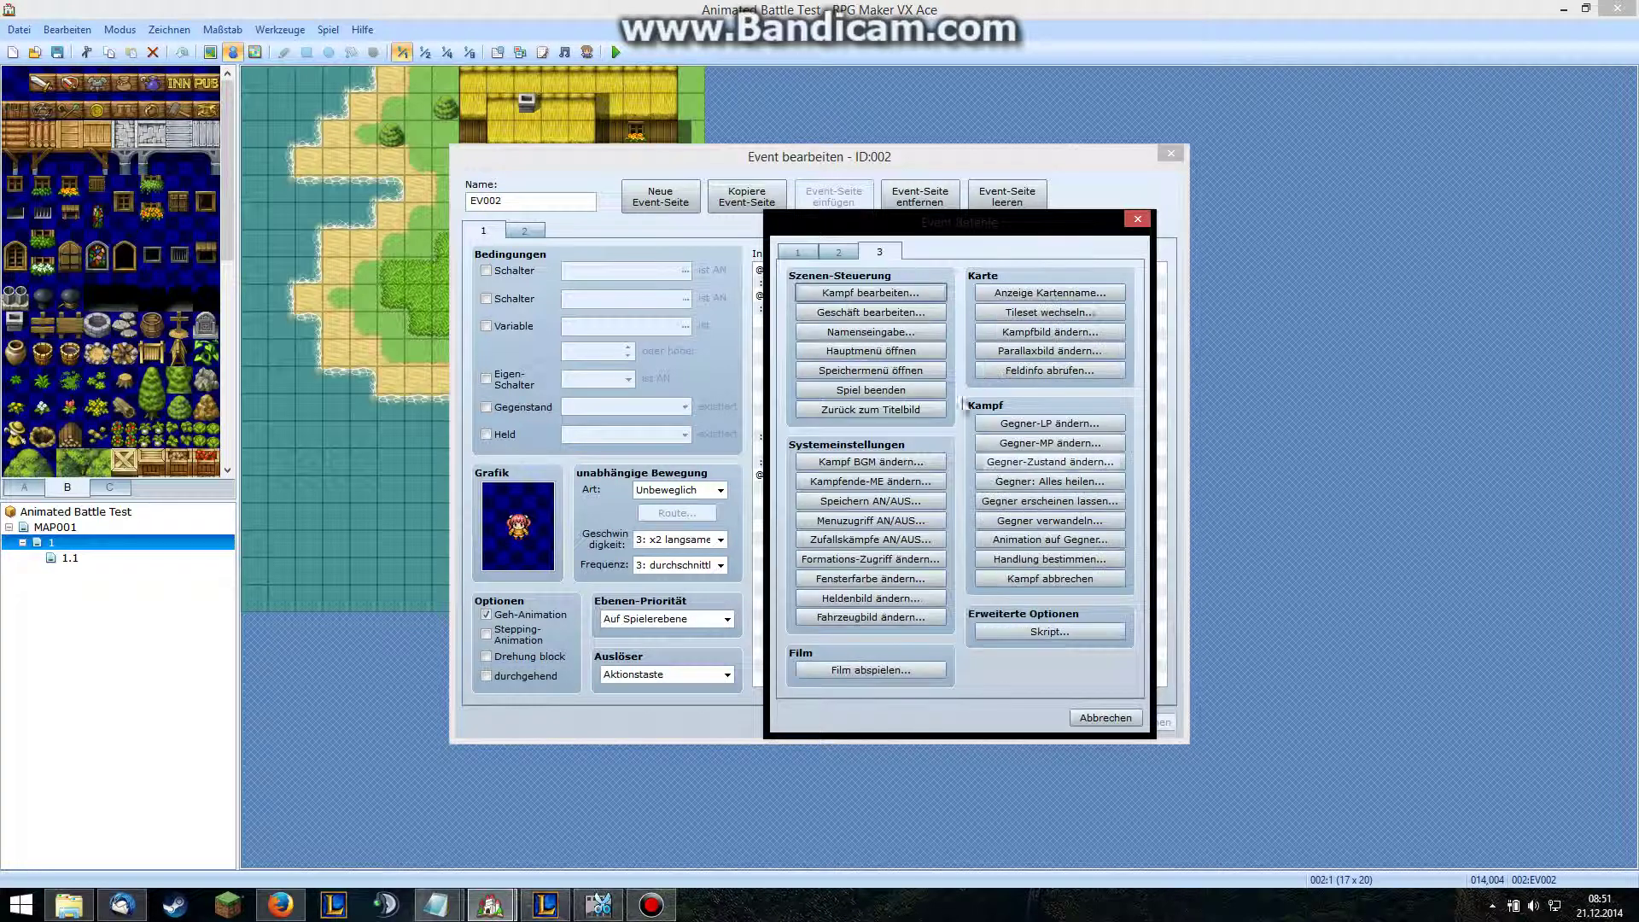
pyautogui.click(1013, 632)
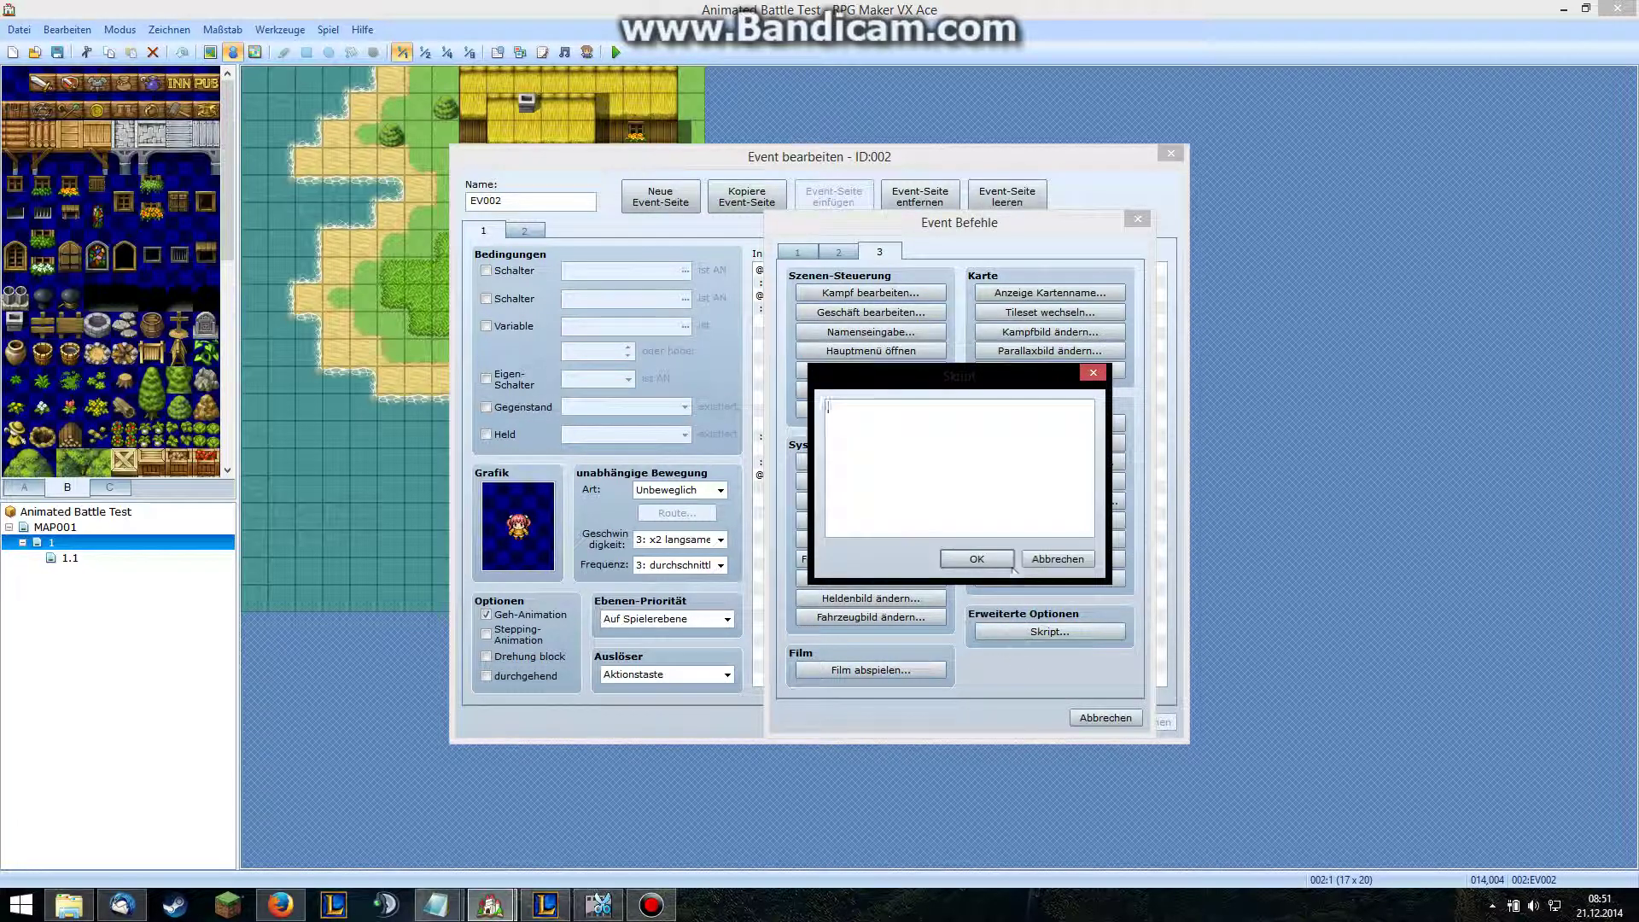
pyautogui.click(1093, 372)
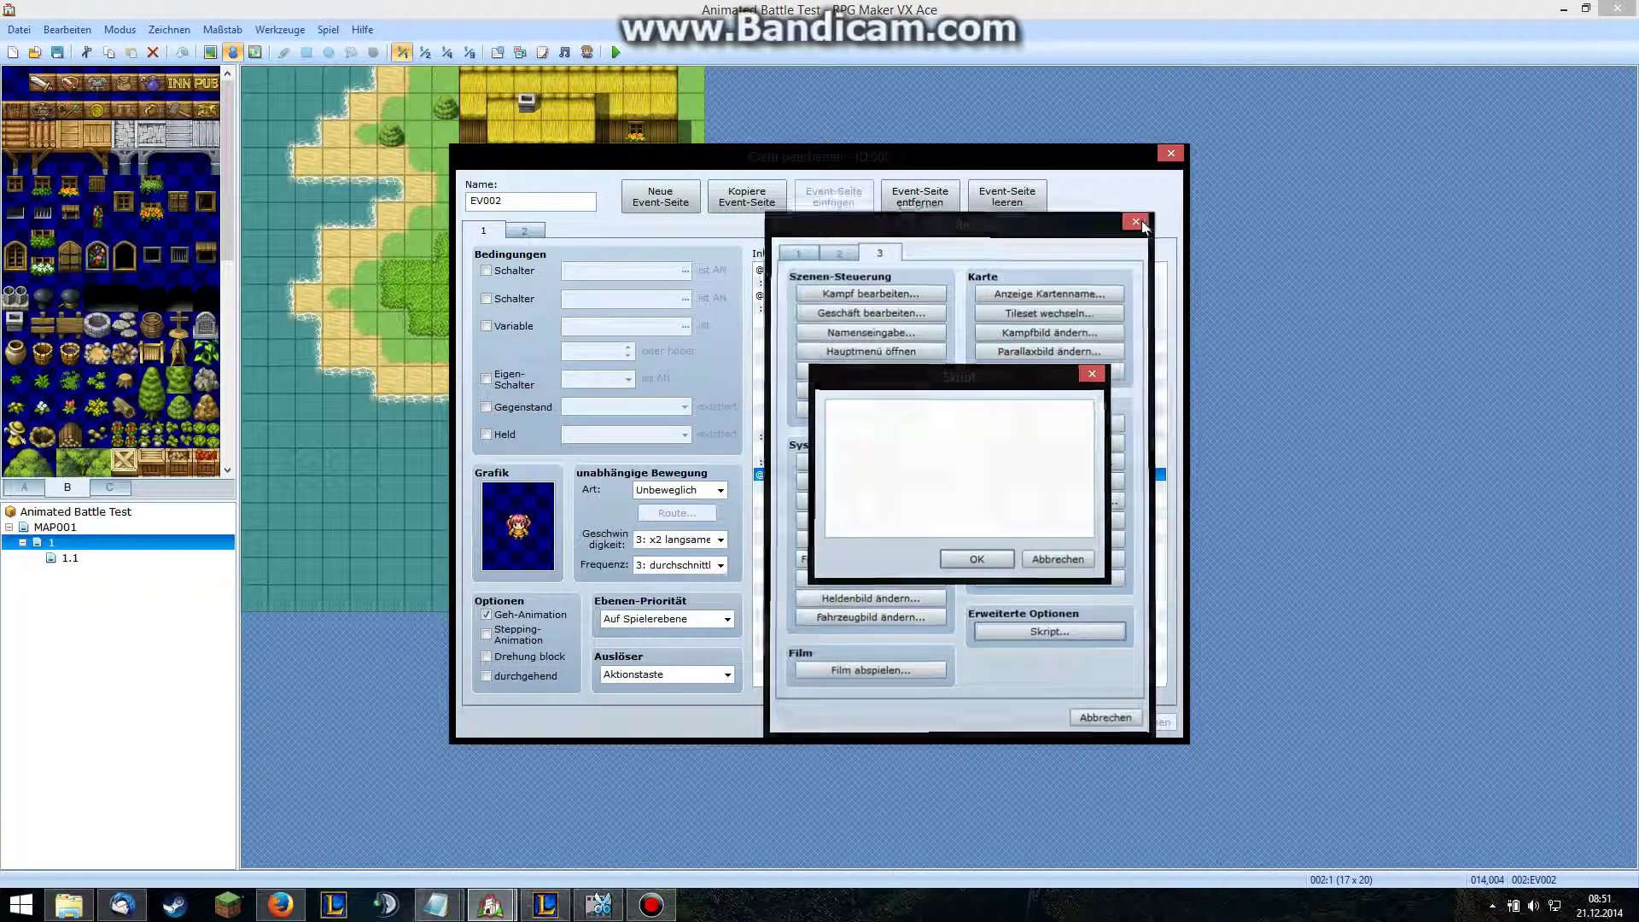
pyautogui.click(954, 327)
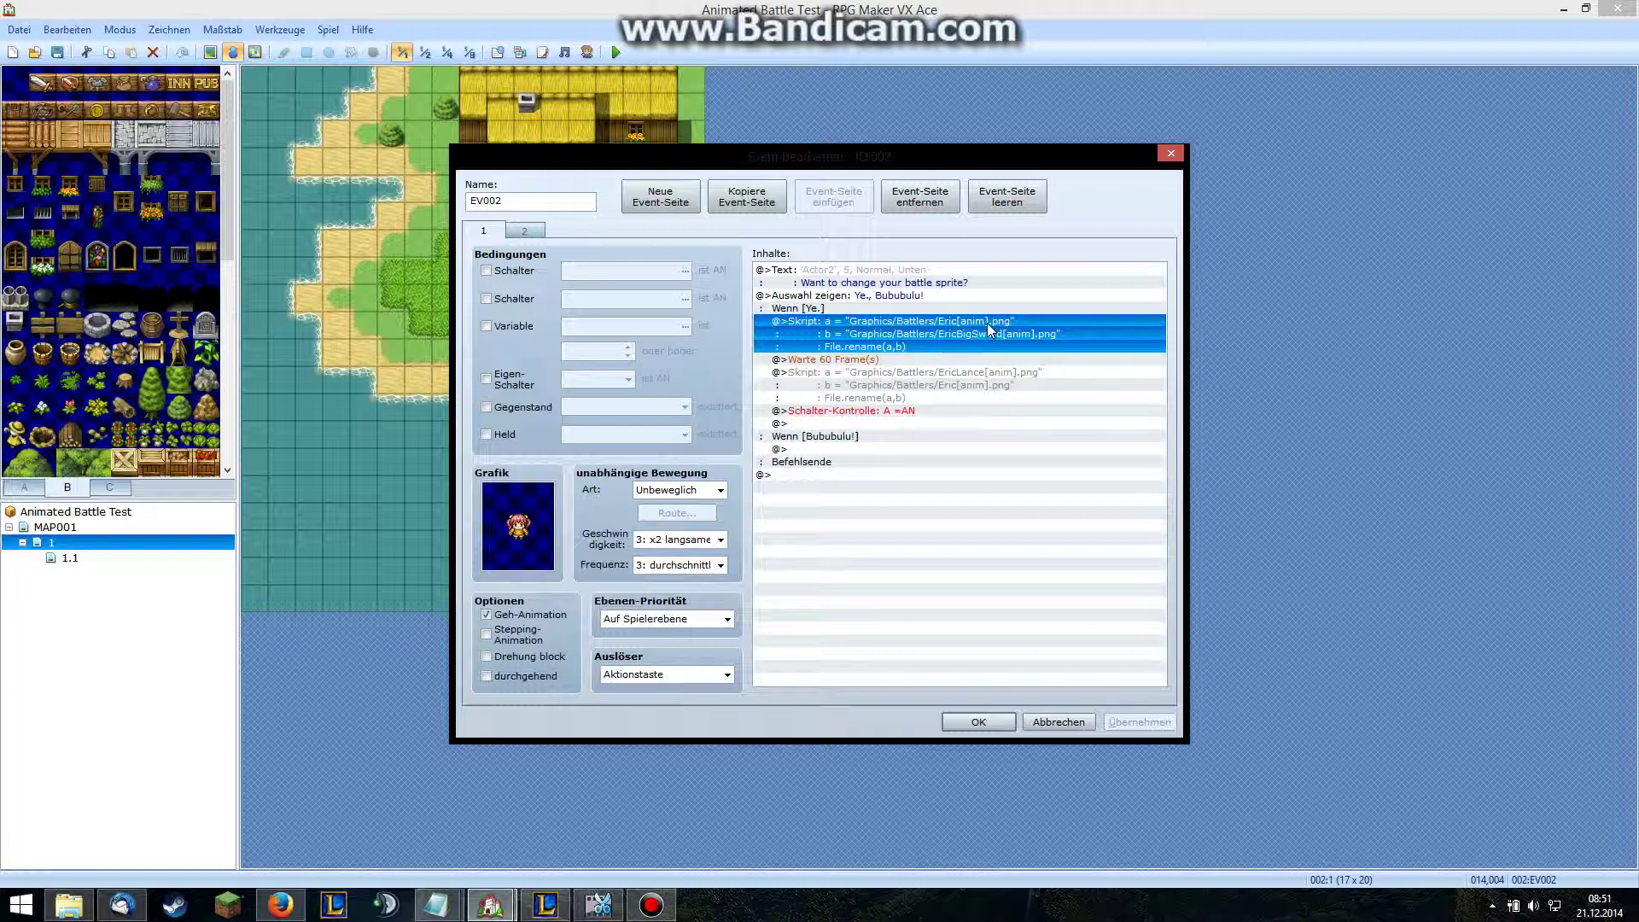
pyautogui.click(73, 908)
pyautogui.click(71, 907)
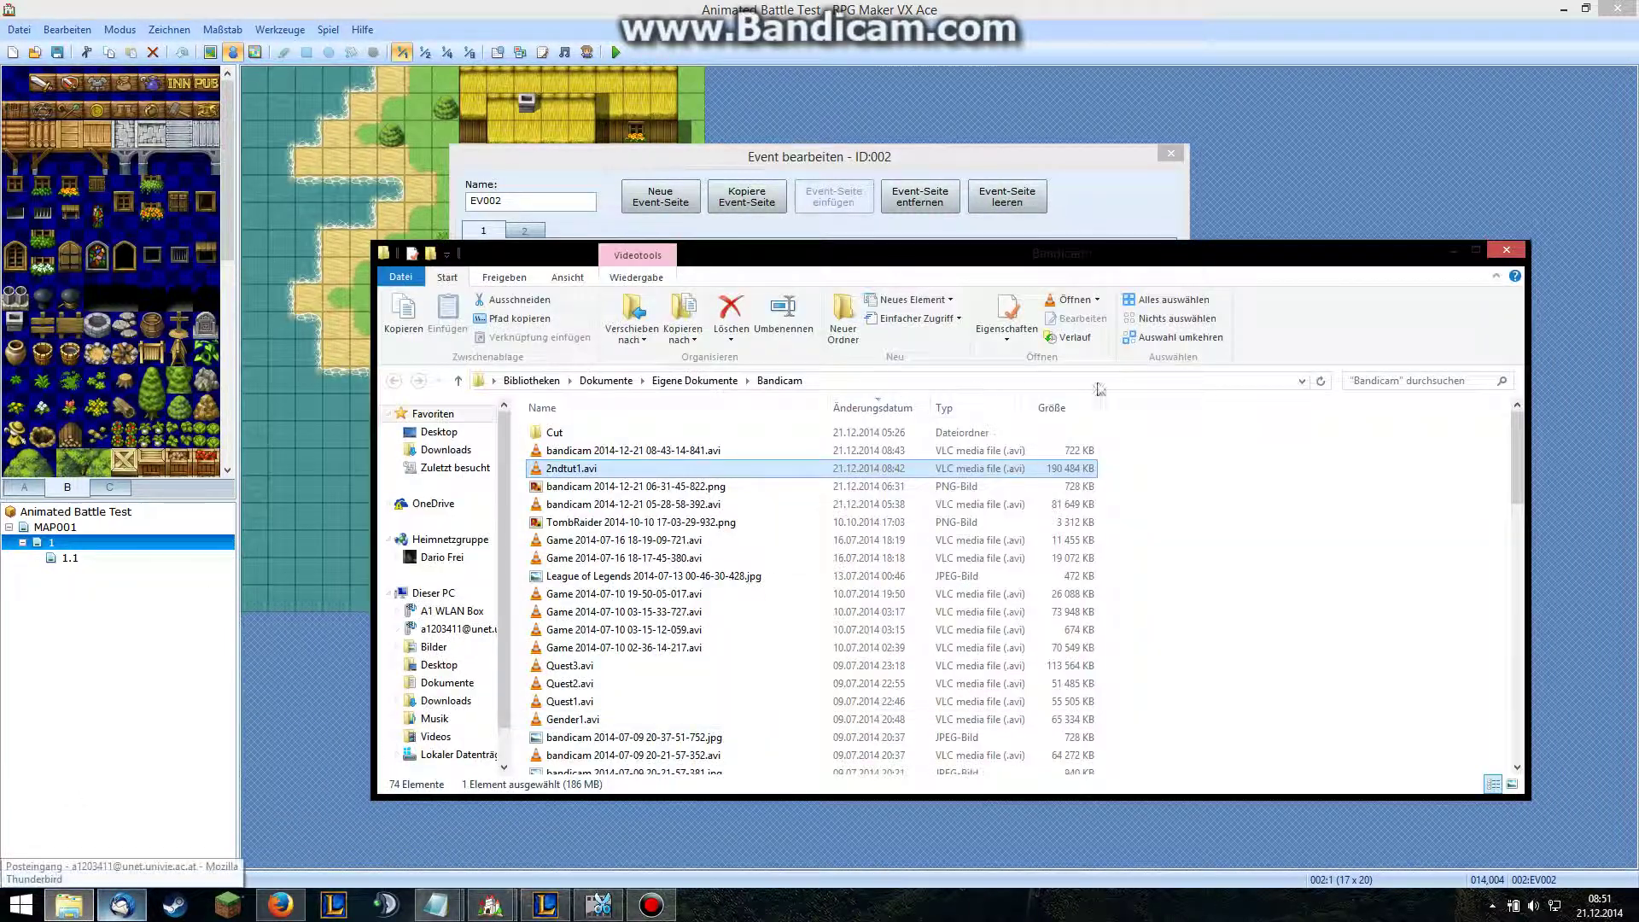
pyautogui.click(1455, 255)
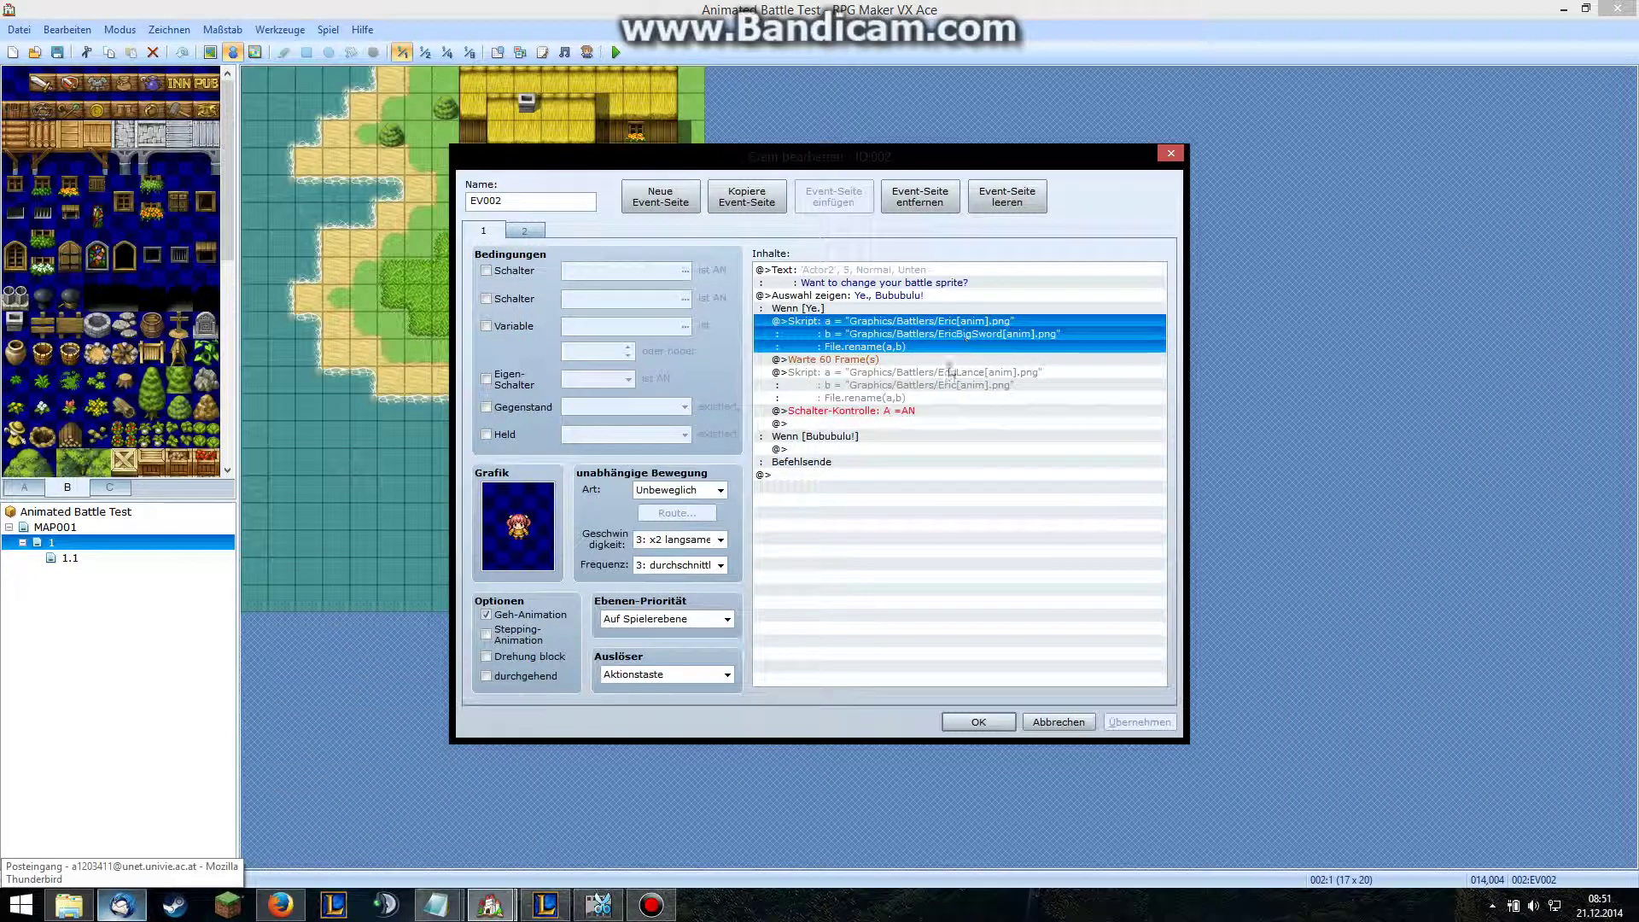
pyautogui.click(939, 424)
pyautogui.click(939, 333)
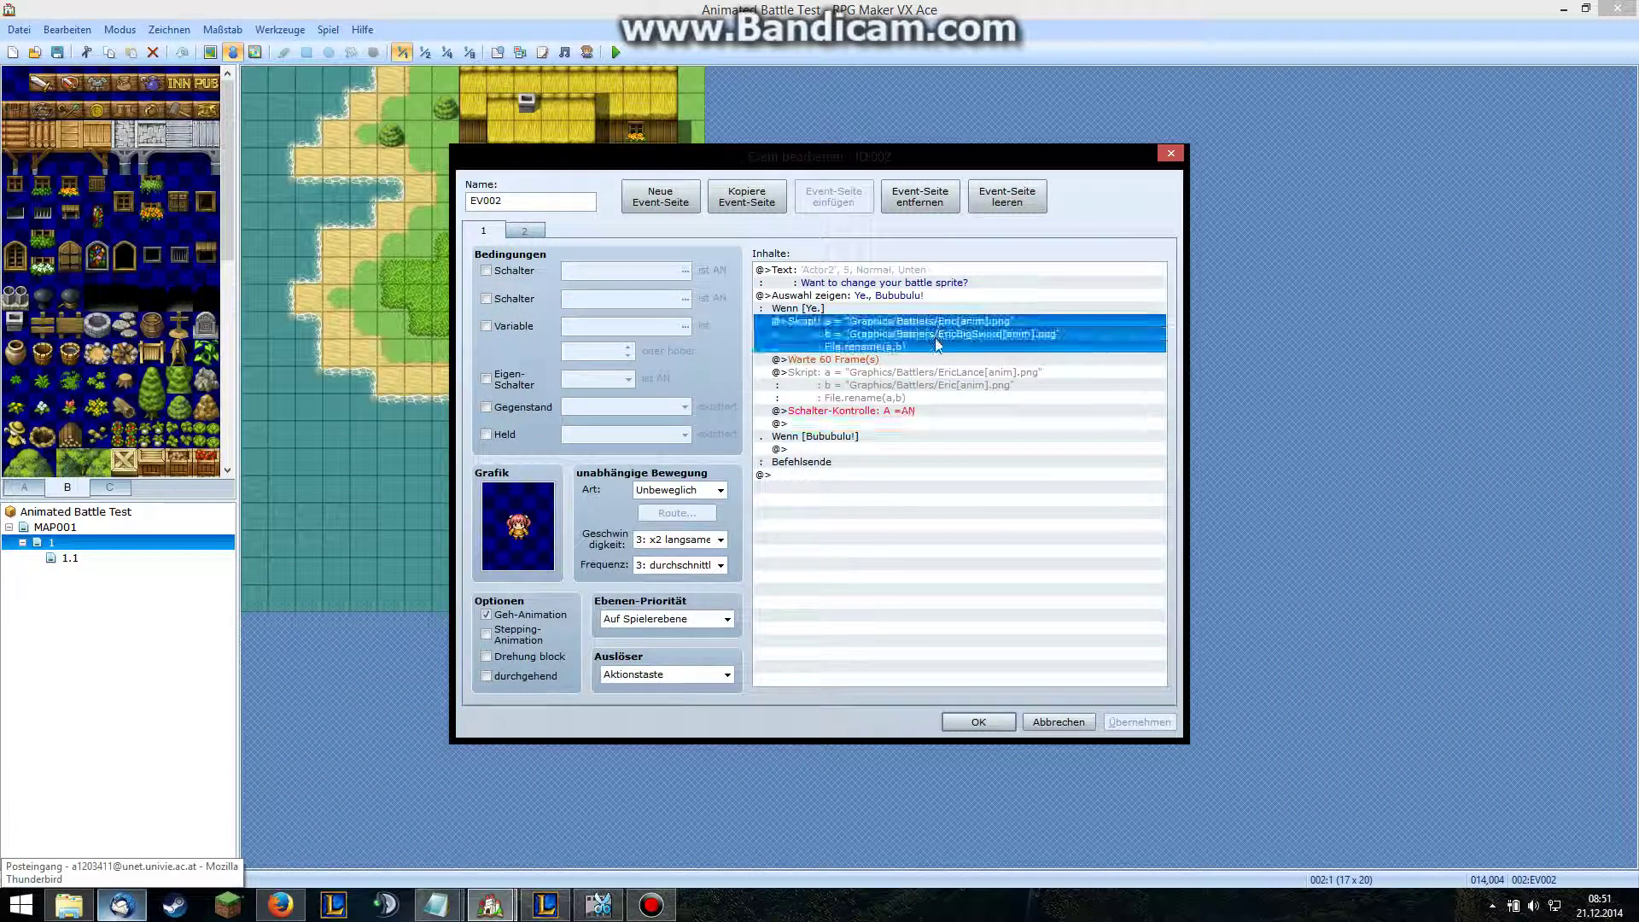
pyautogui.keyDown('ctrl'); pyautogui.click(836, 336); pyautogui.keyUp('ctrl')
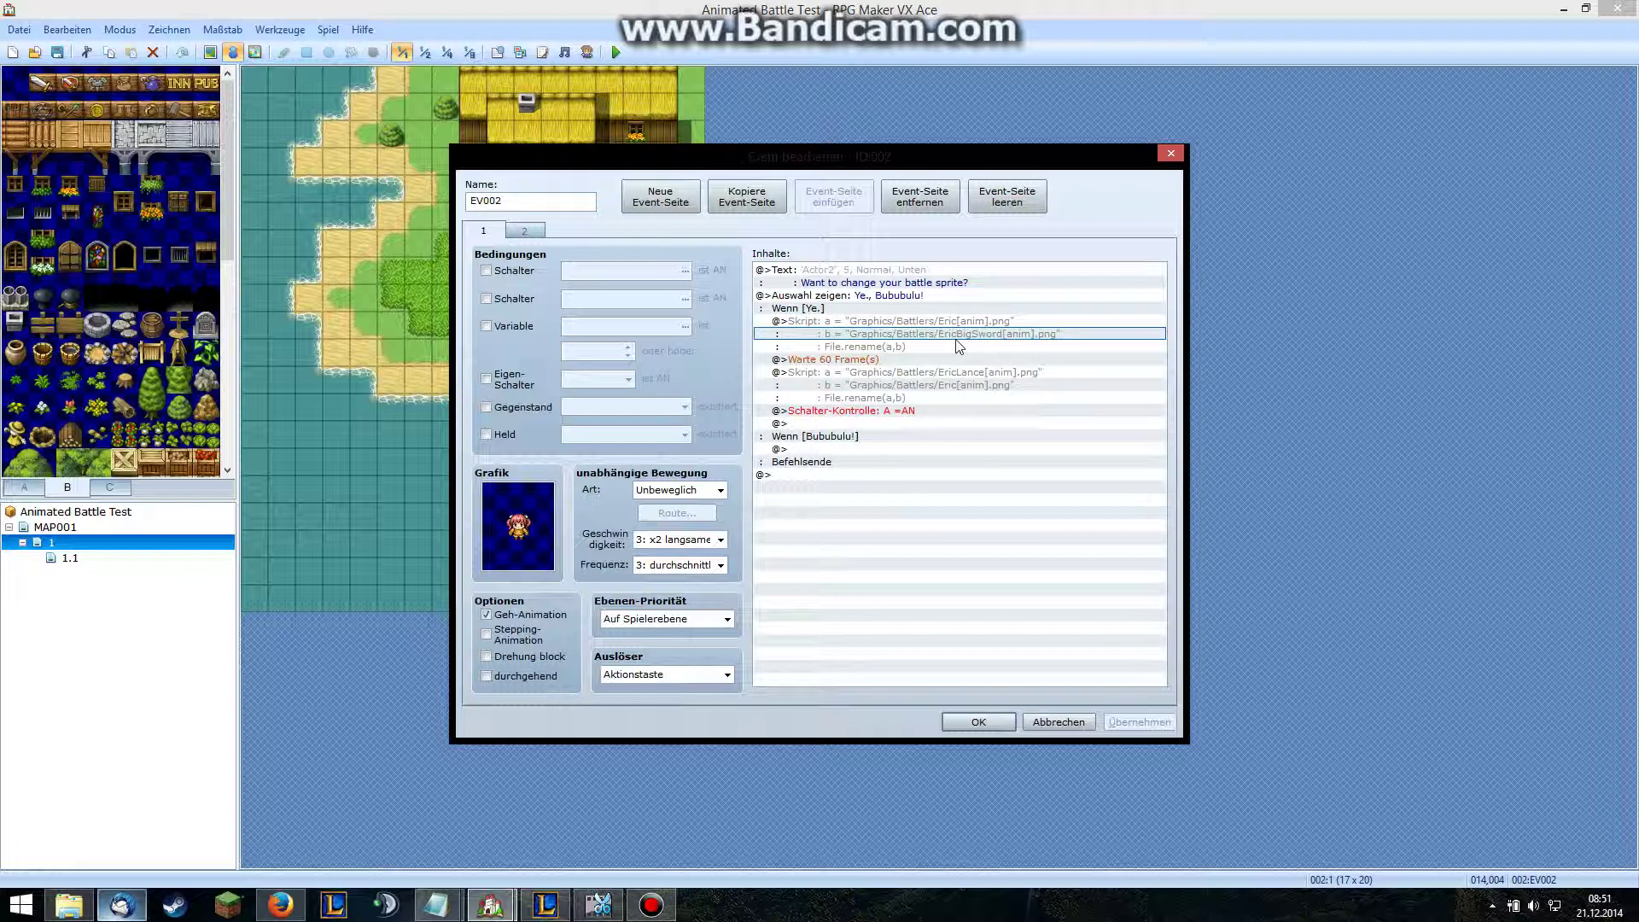
pyautogui.click(903, 348)
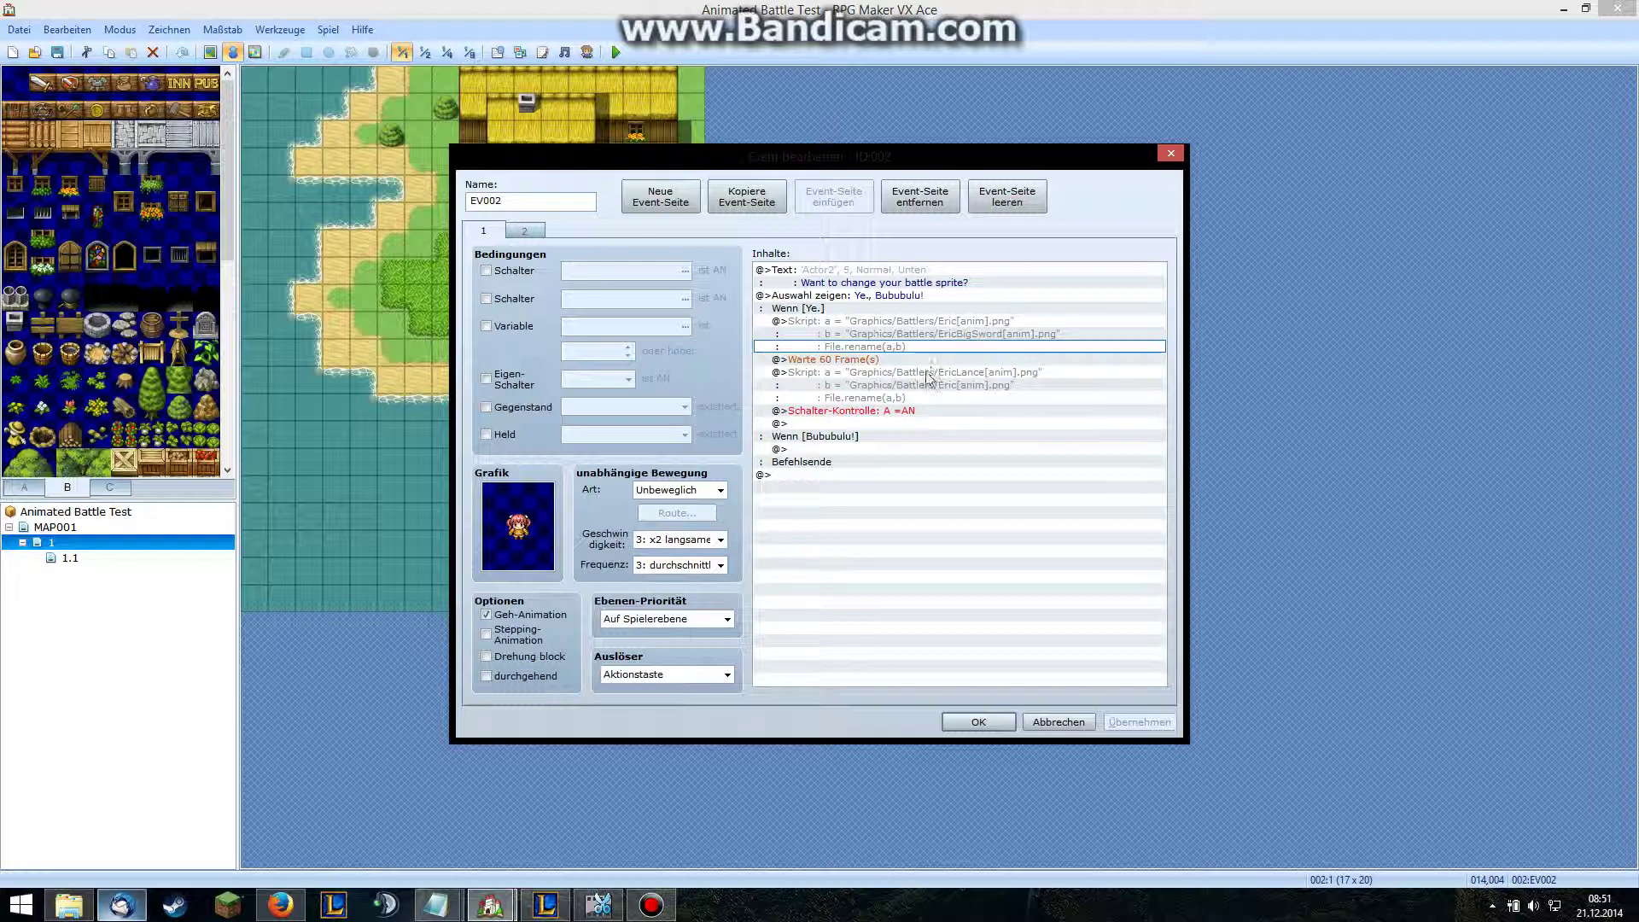
pyautogui.click(842, 362)
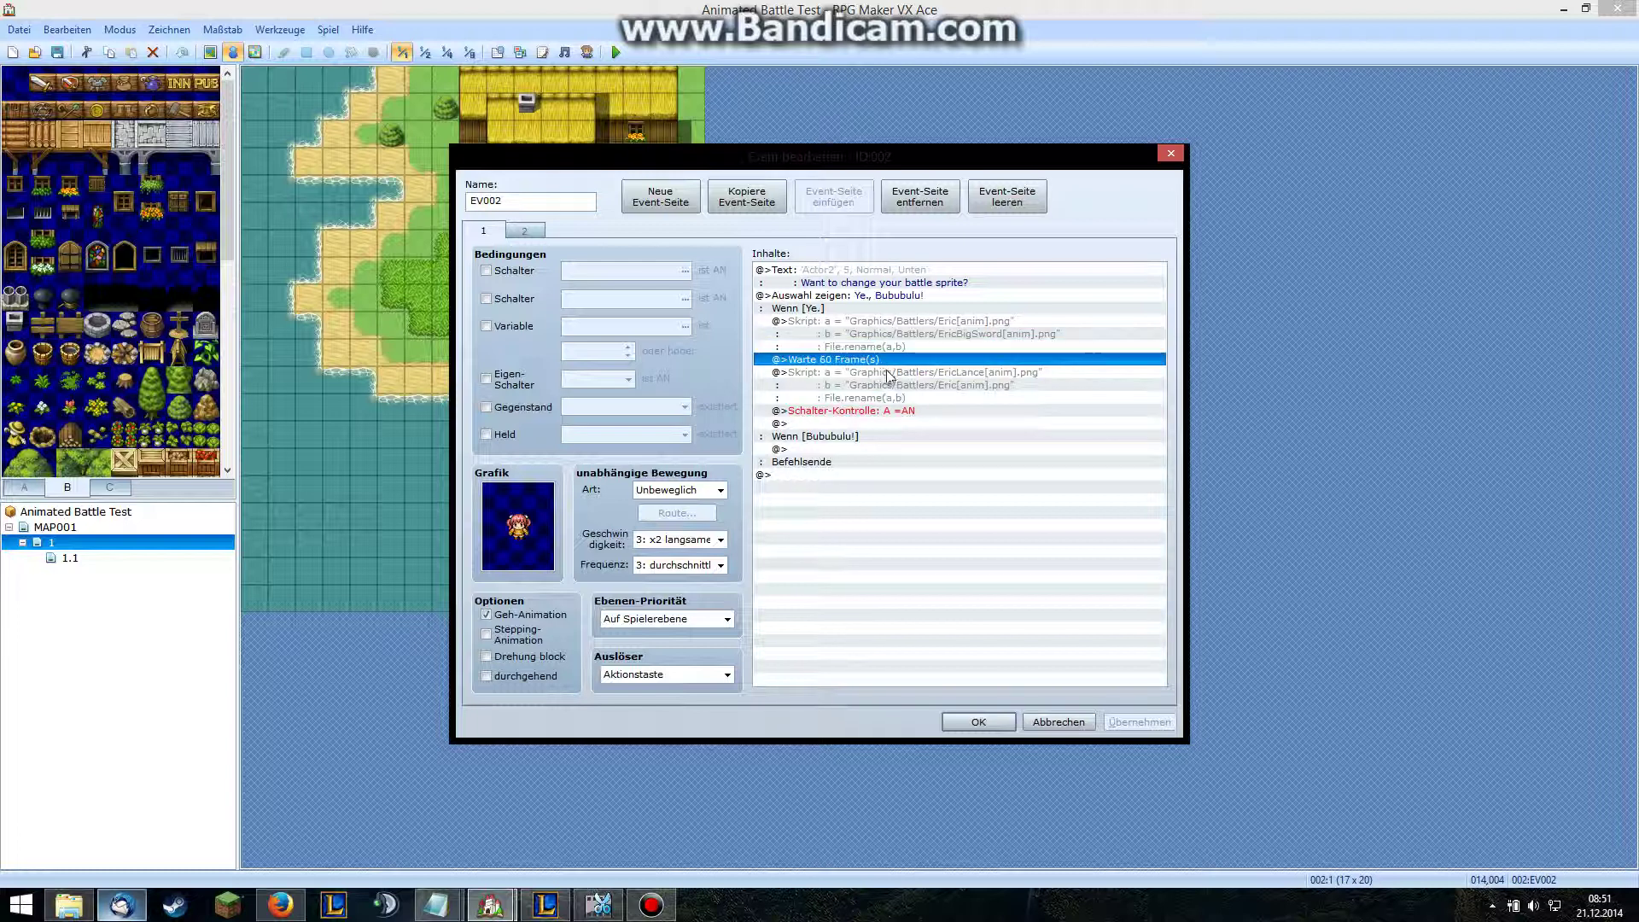
pyautogui.click(890, 377)
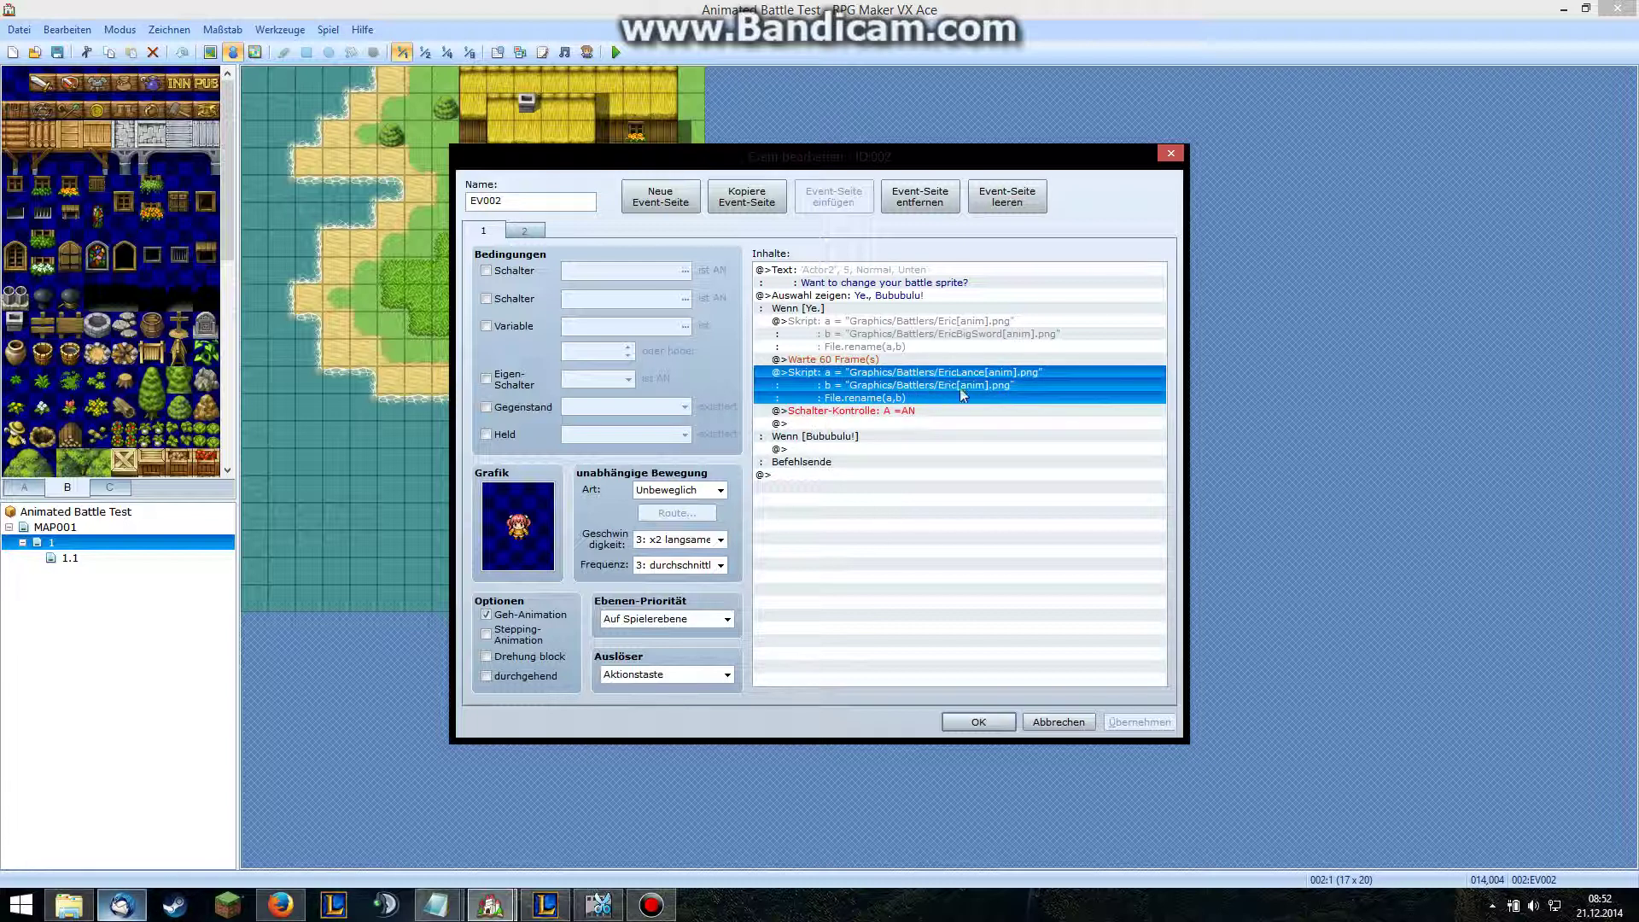
pyautogui.click(976, 339)
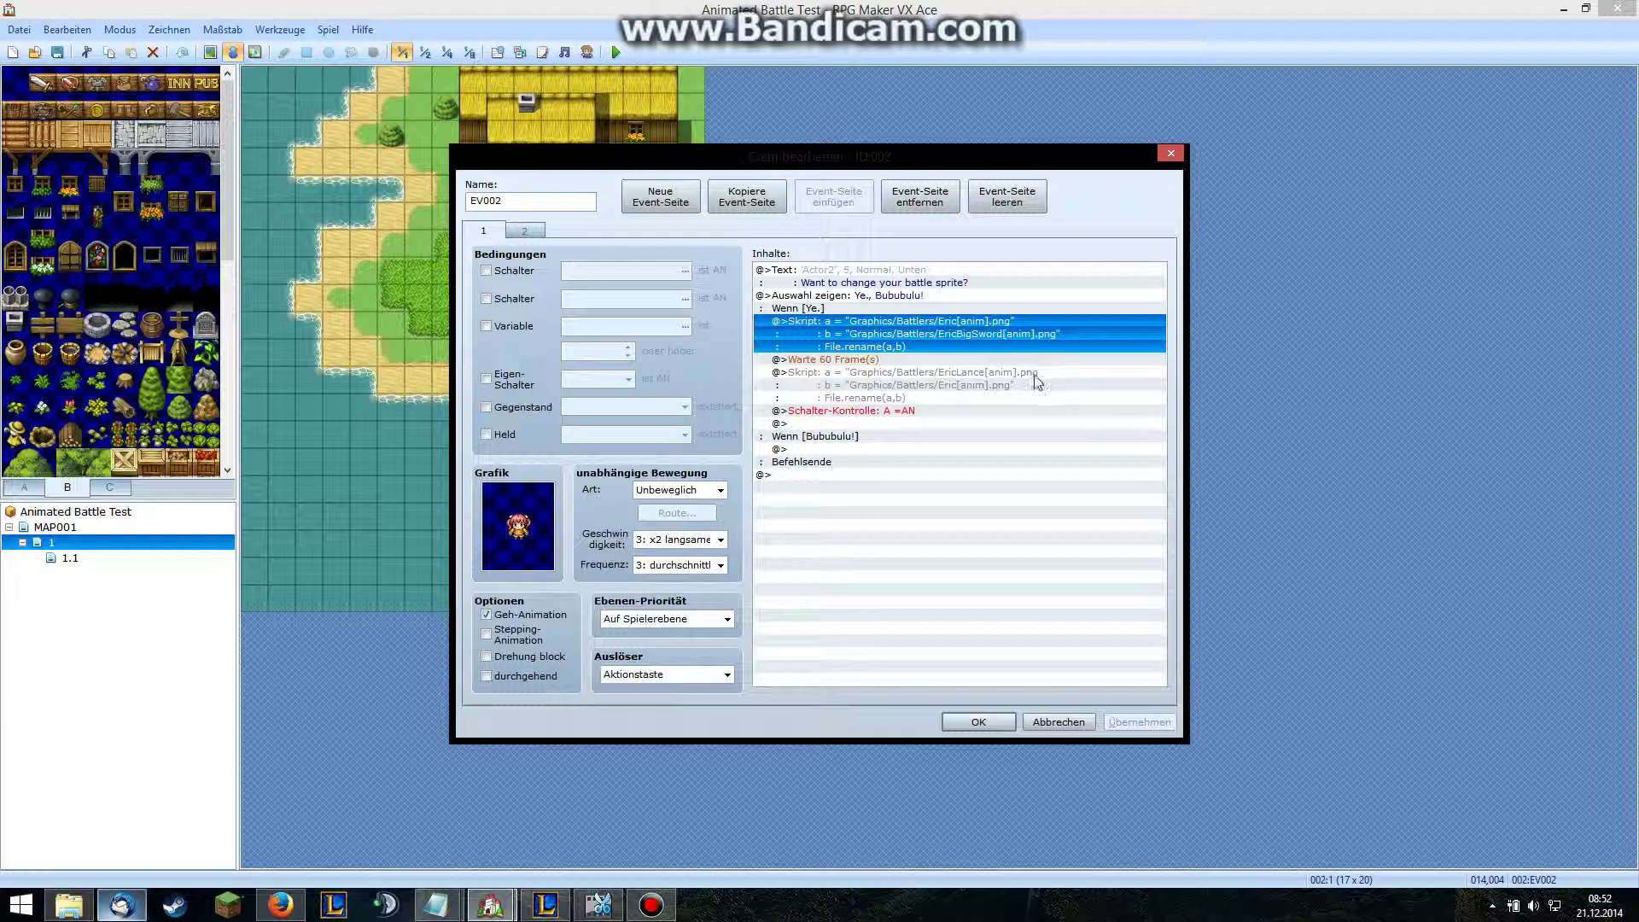
pyautogui.click(890, 422)
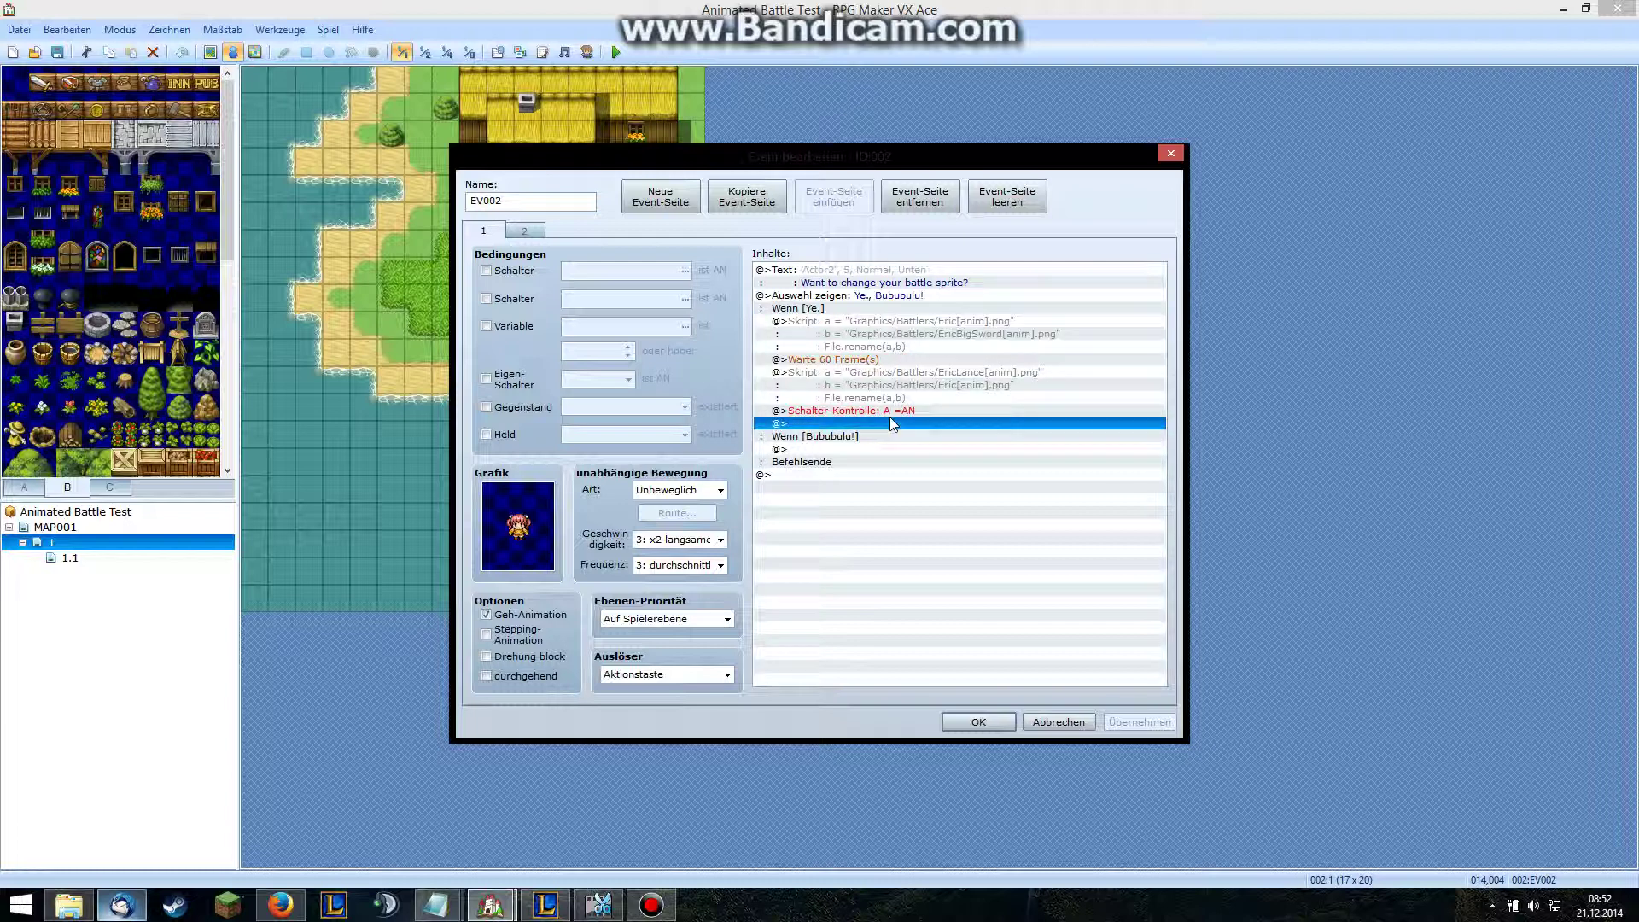
# - Return to the event editor and switch EV002 to its second page
pyautogui.click(83, 912)
pyautogui.click(82, 912)
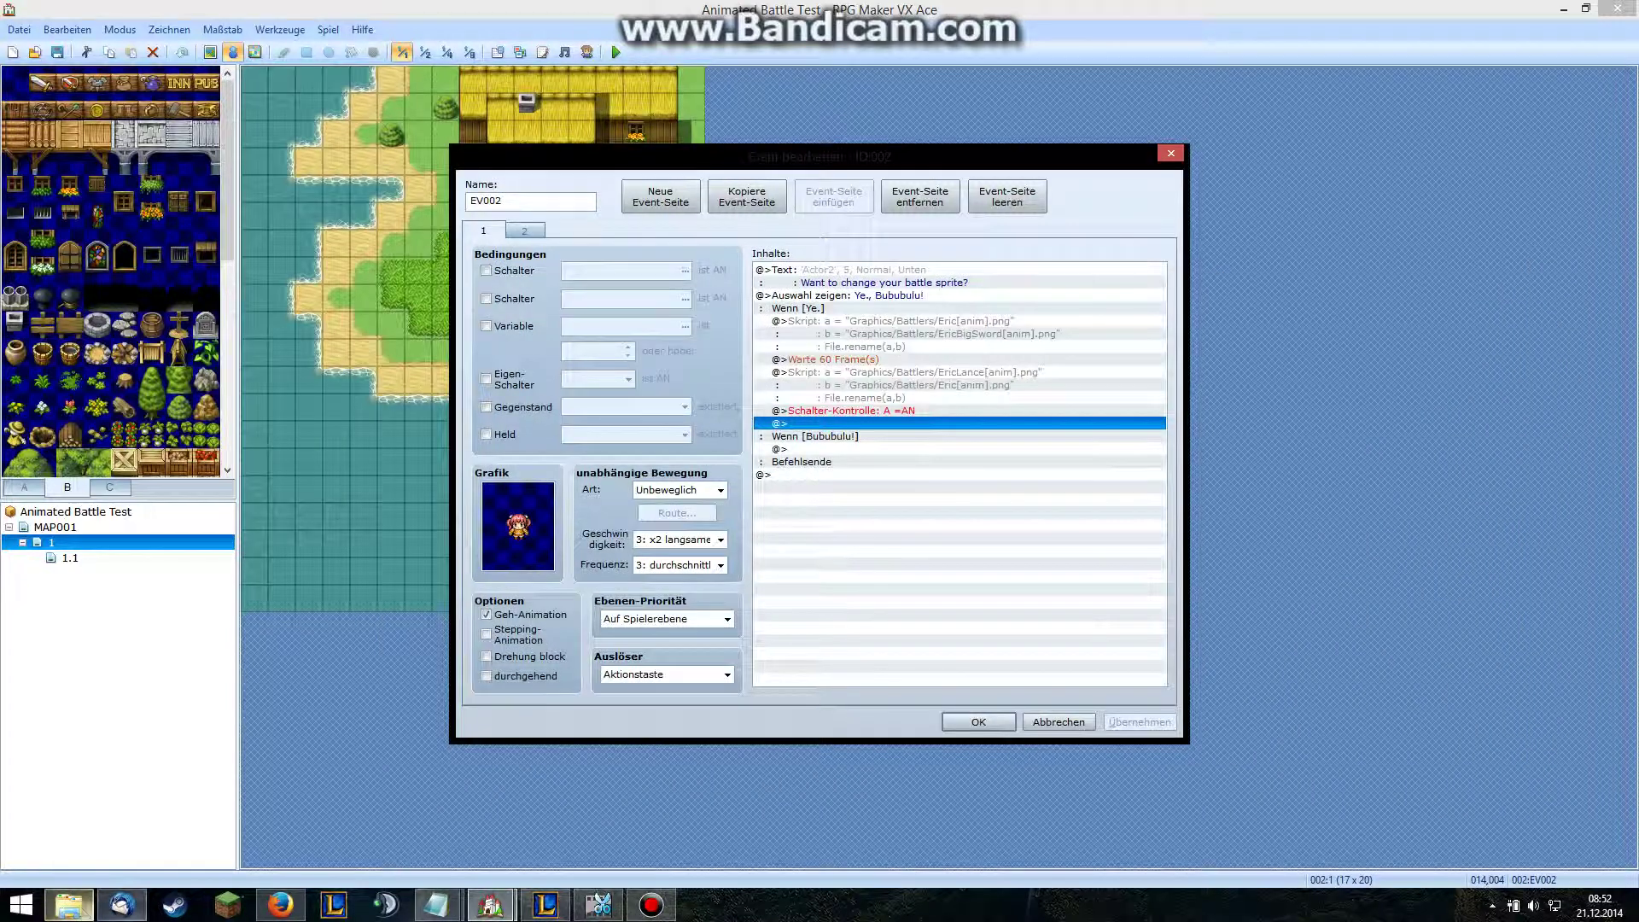
pyautogui.click(538, 233)
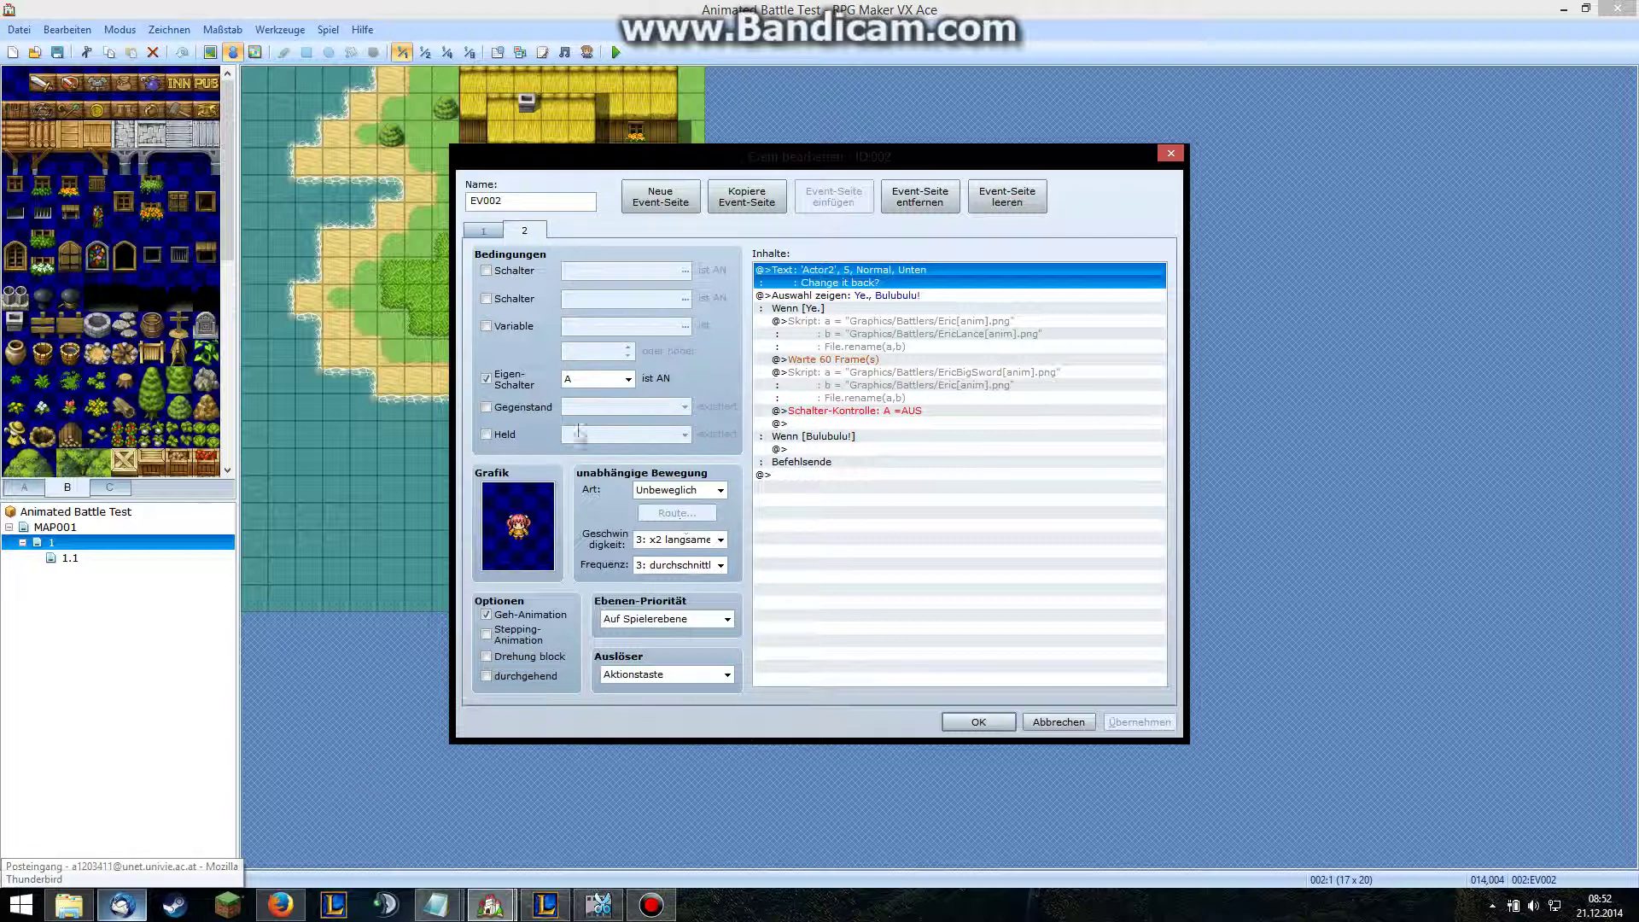
# - Review page 2's rename-back script blocks, switch control and 60-frame wait, then bring up Bandicam
pyautogui.click(963, 330)
pyautogui.click(931, 408)
pyautogui.click(940, 361)
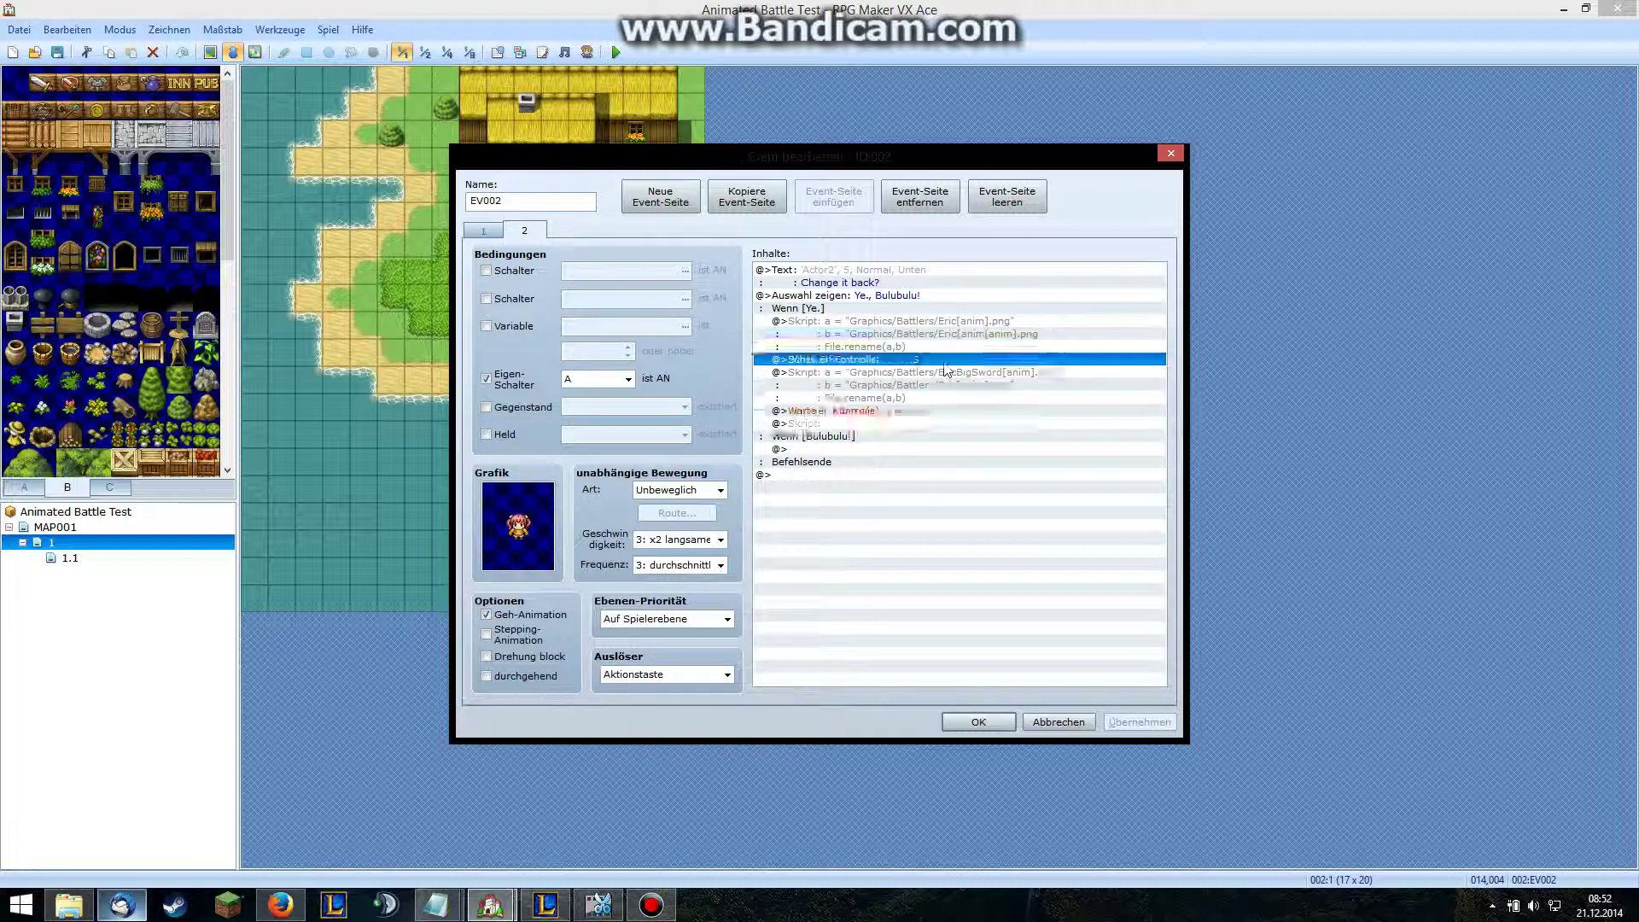
pyautogui.click(977, 327)
pyautogui.click(982, 382)
pyautogui.click(988, 330)
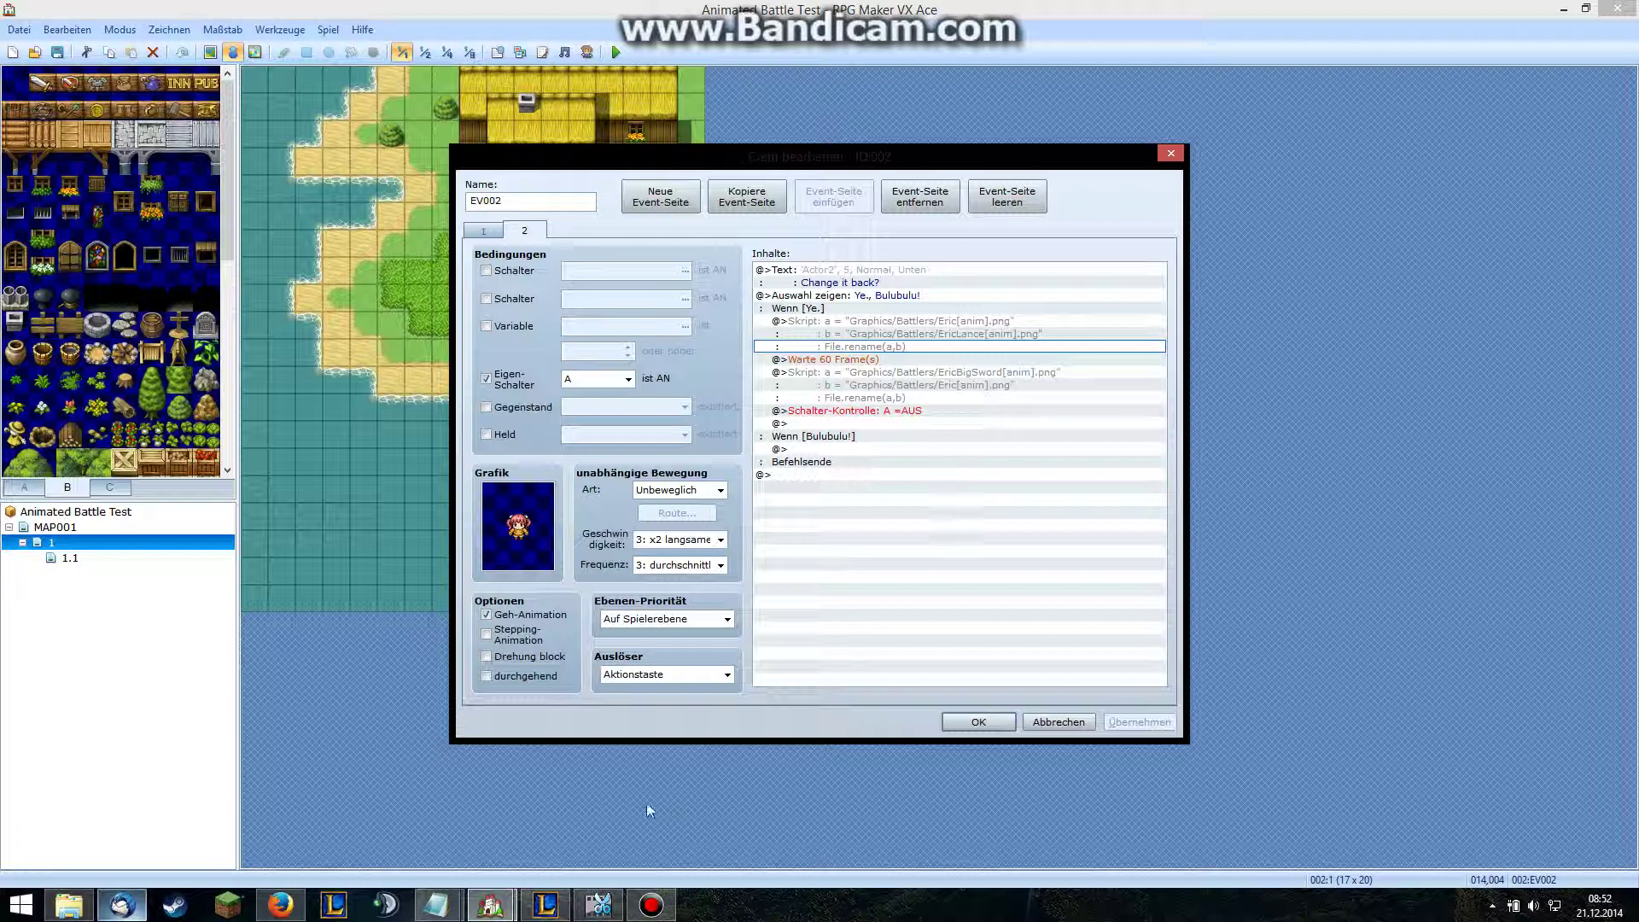
pyautogui.click(651, 905)
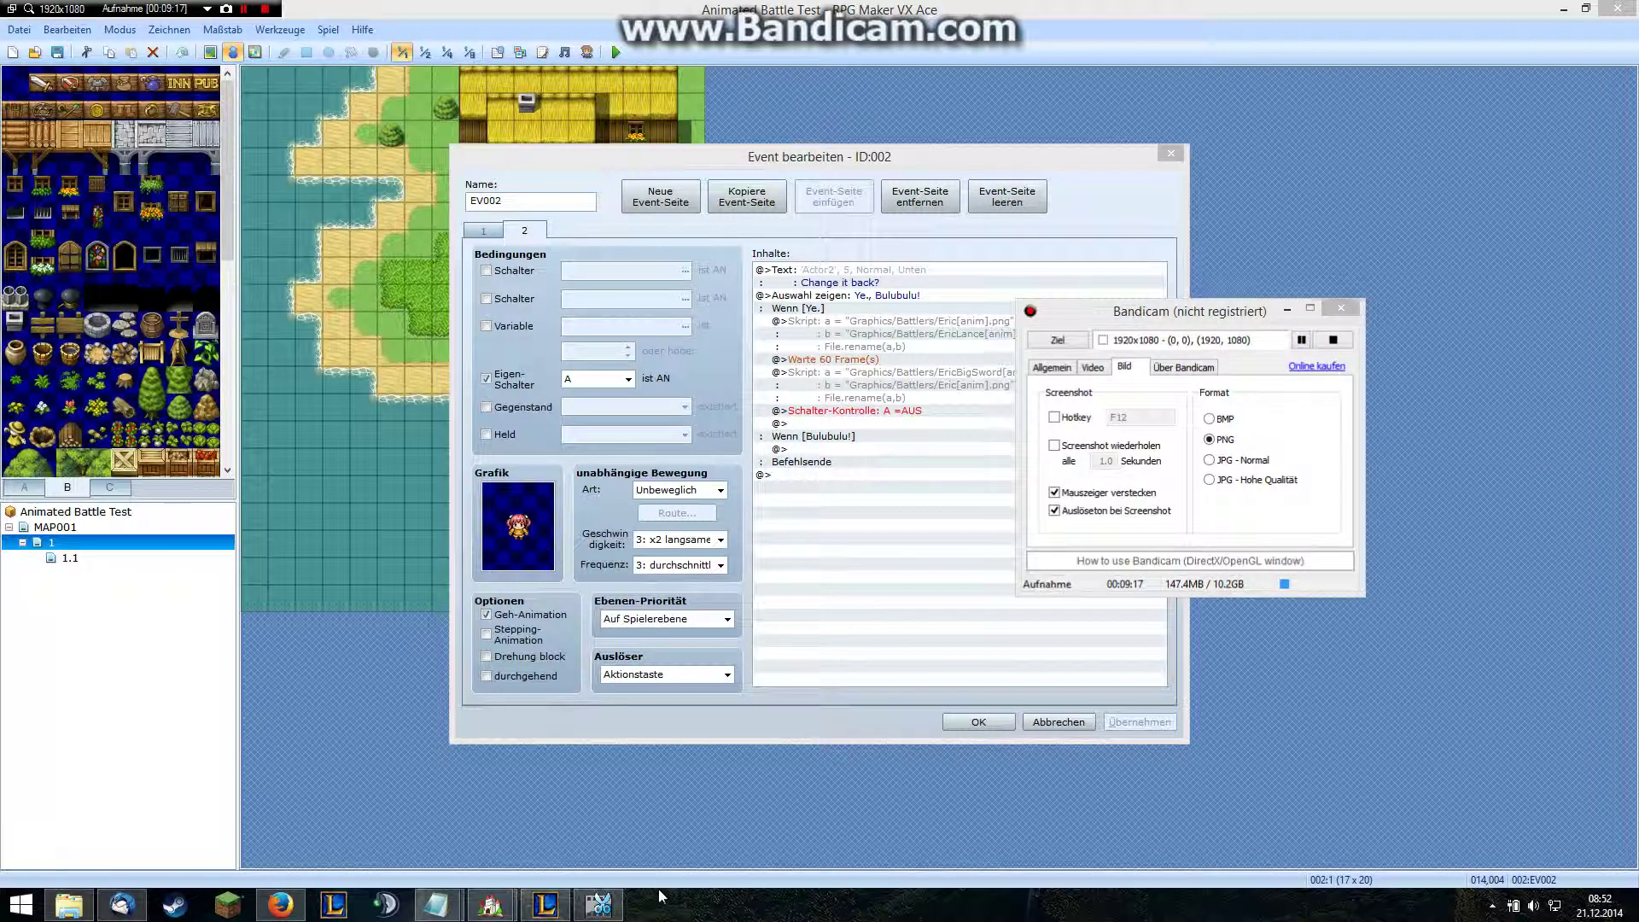
# - Minimize the League of Legends client, restore Free Video Cutter Joiner, and open Bandicam from the tray
pyautogui.click(868, 623)
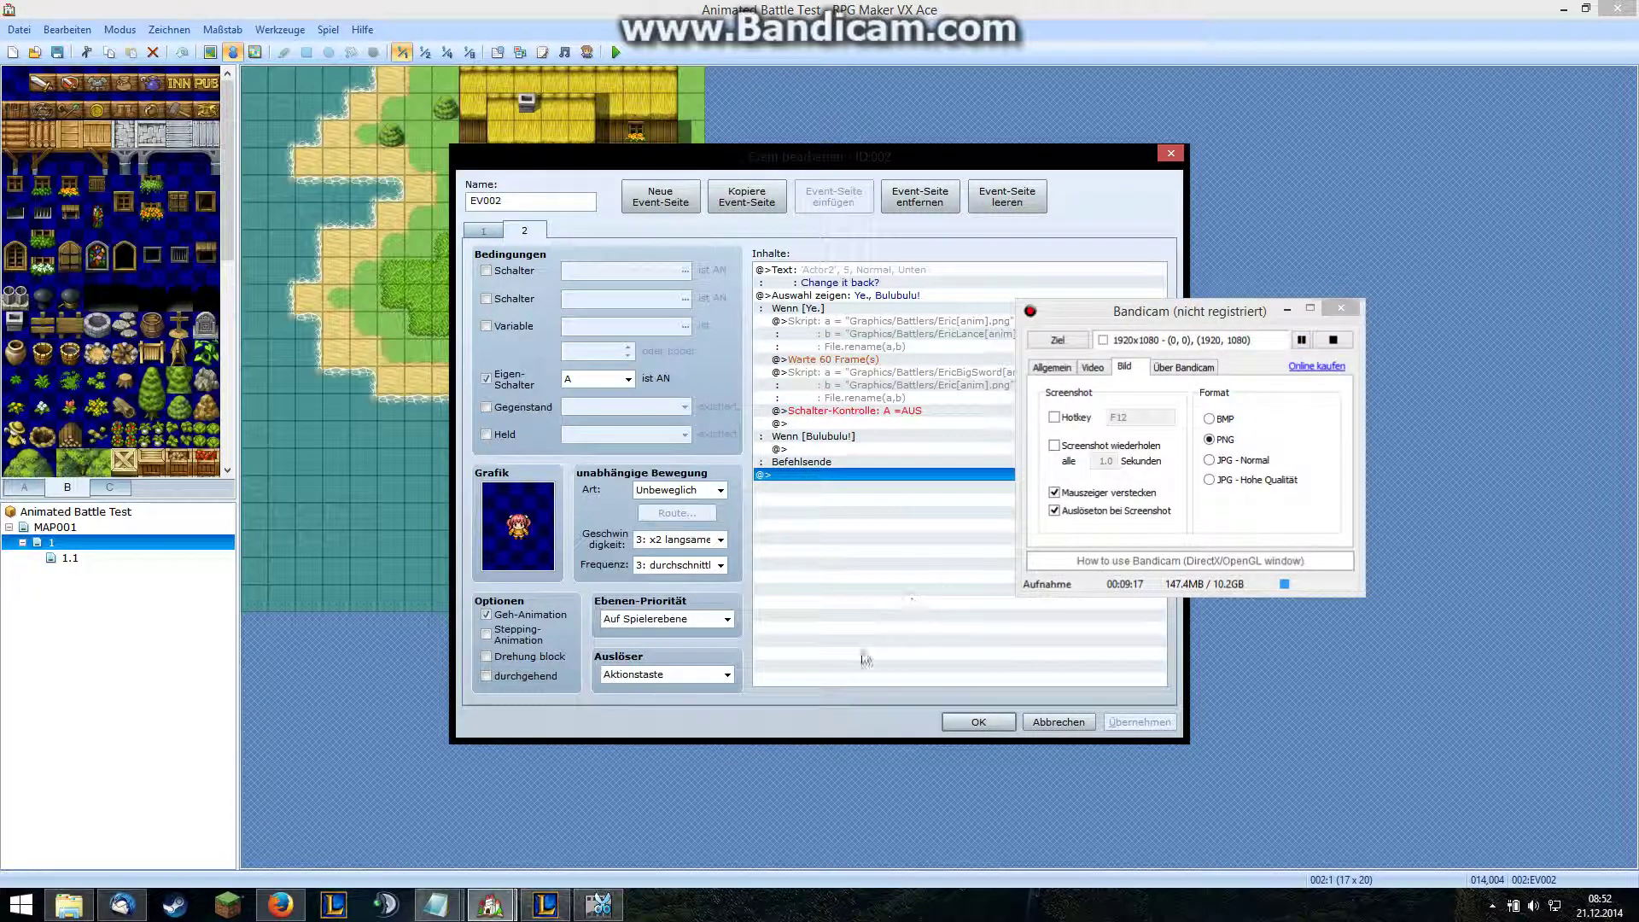
pyautogui.moveTo(602, 907)
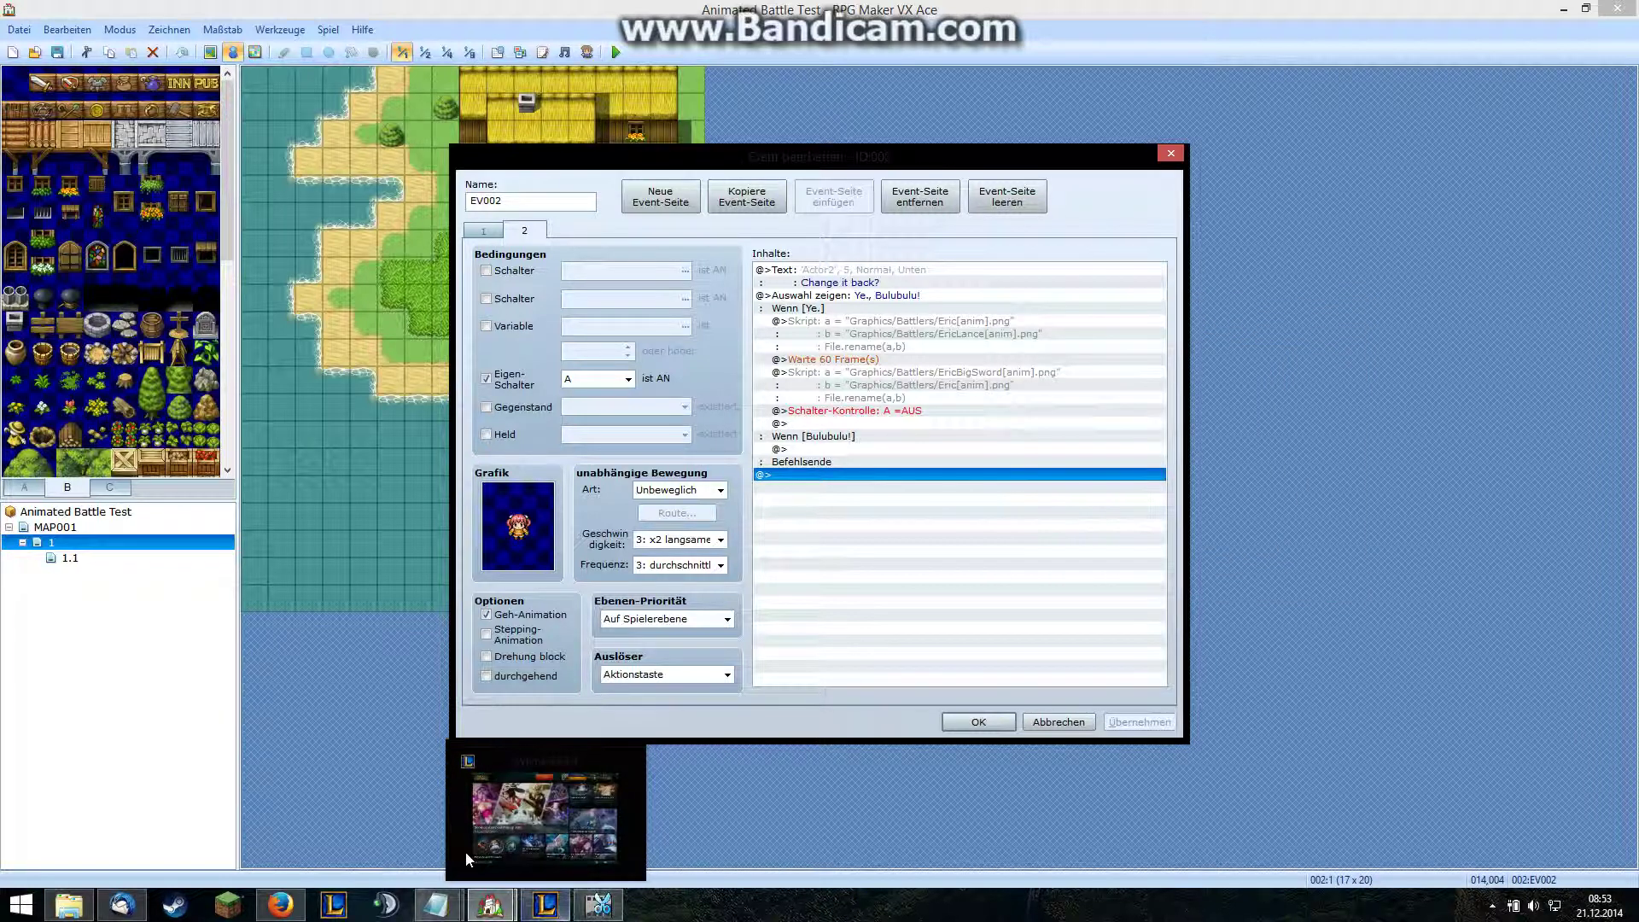
pyautogui.click(544, 907)
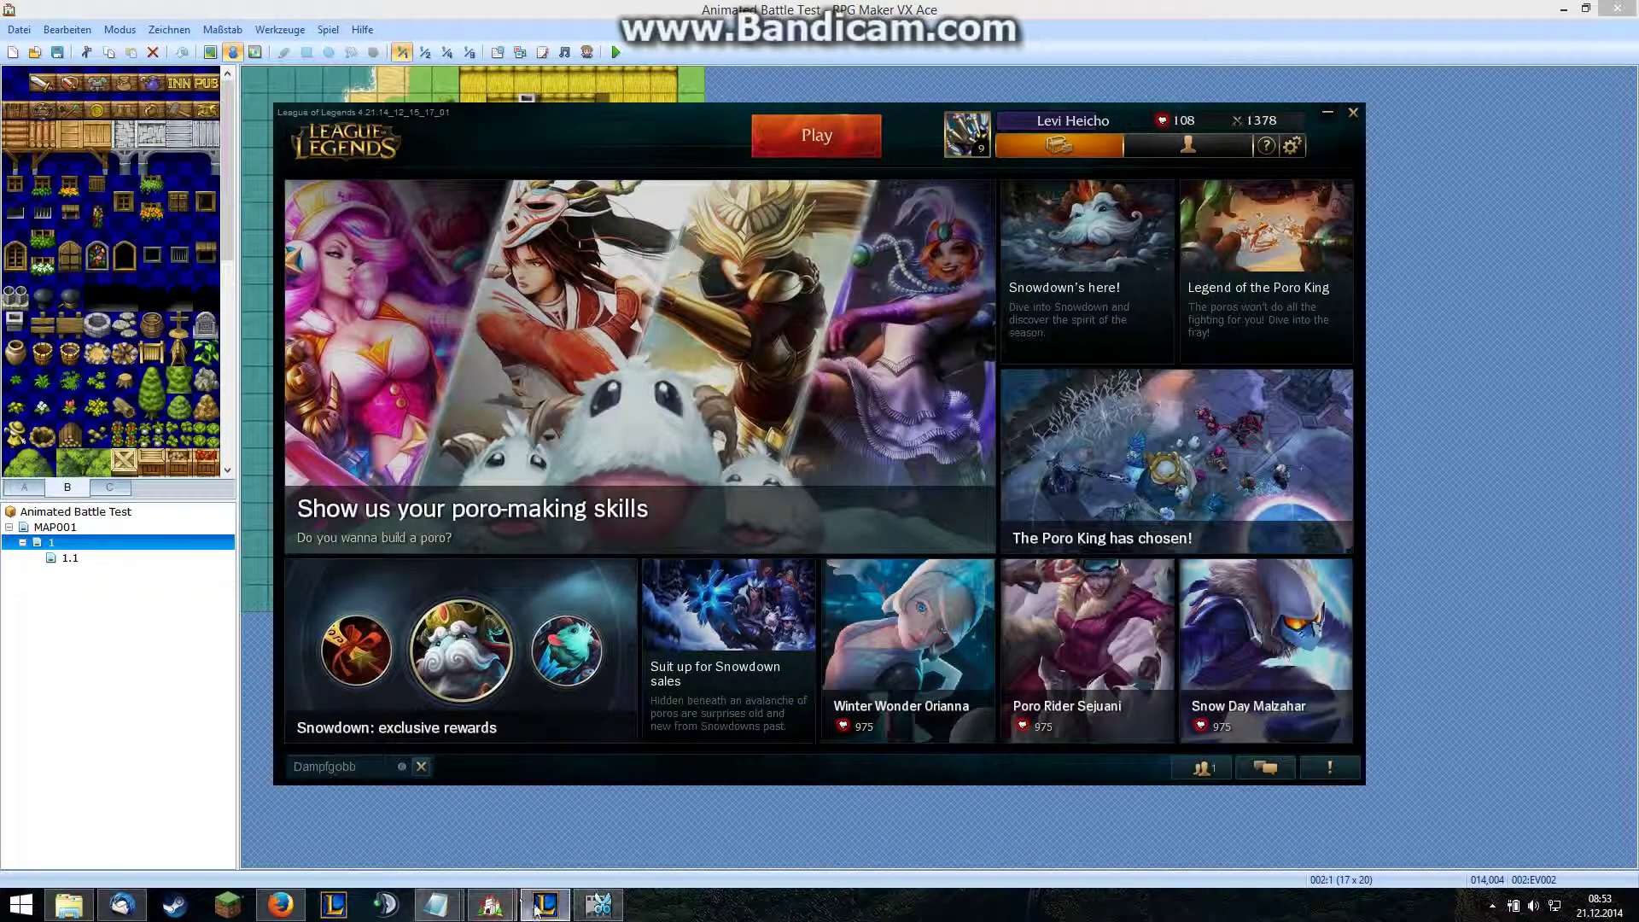
pyautogui.click(551, 907)
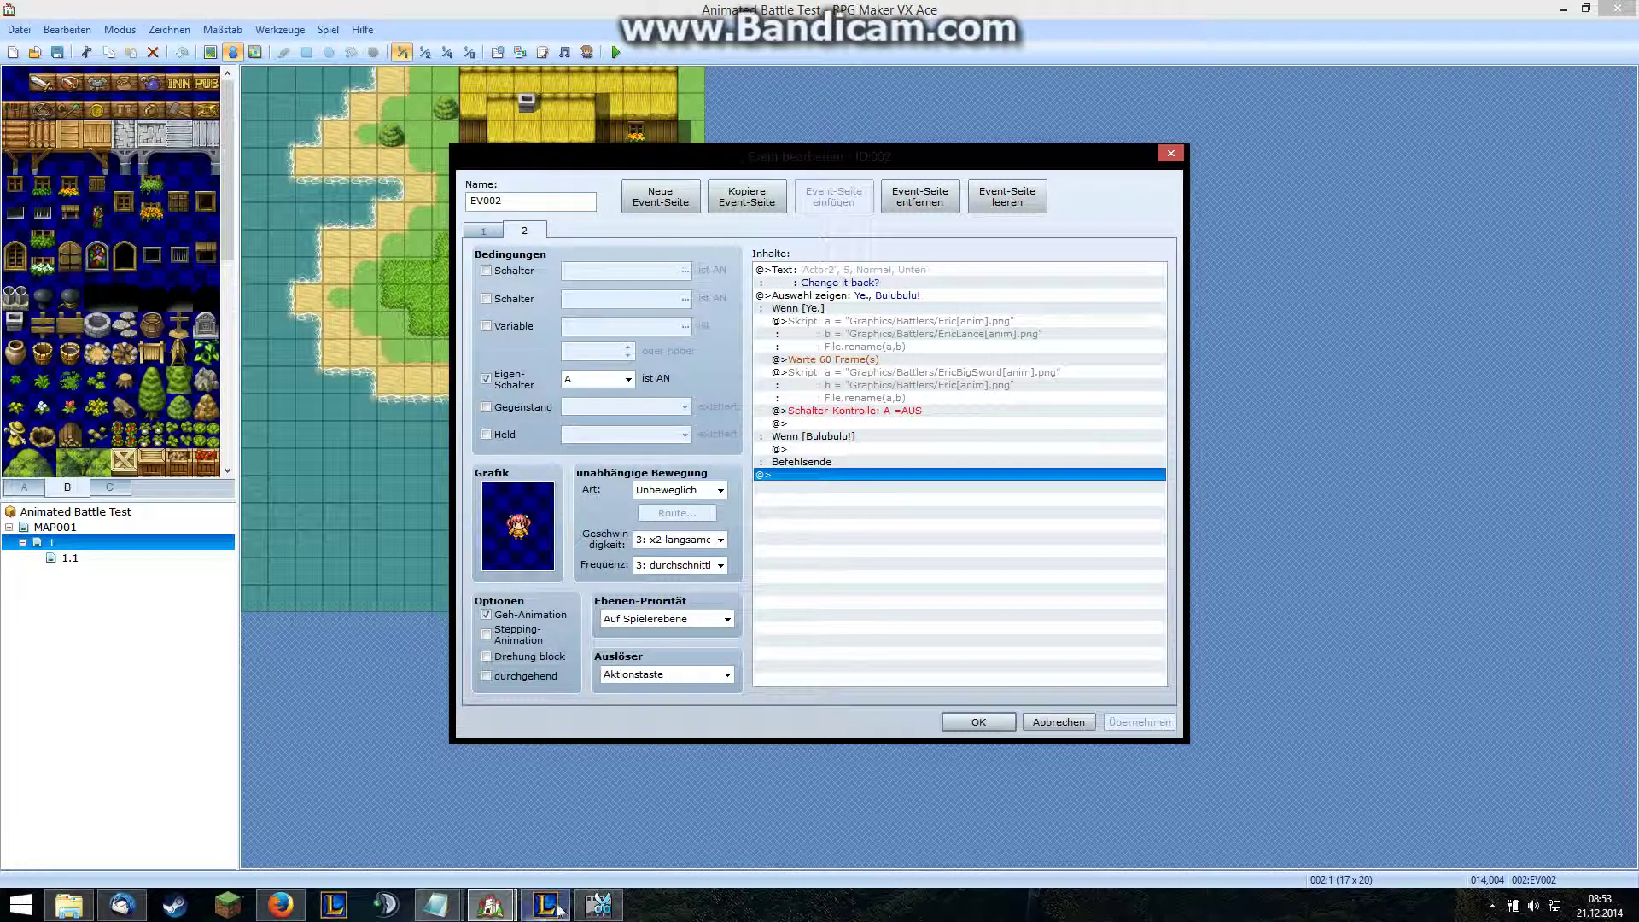
pyautogui.click(604, 910)
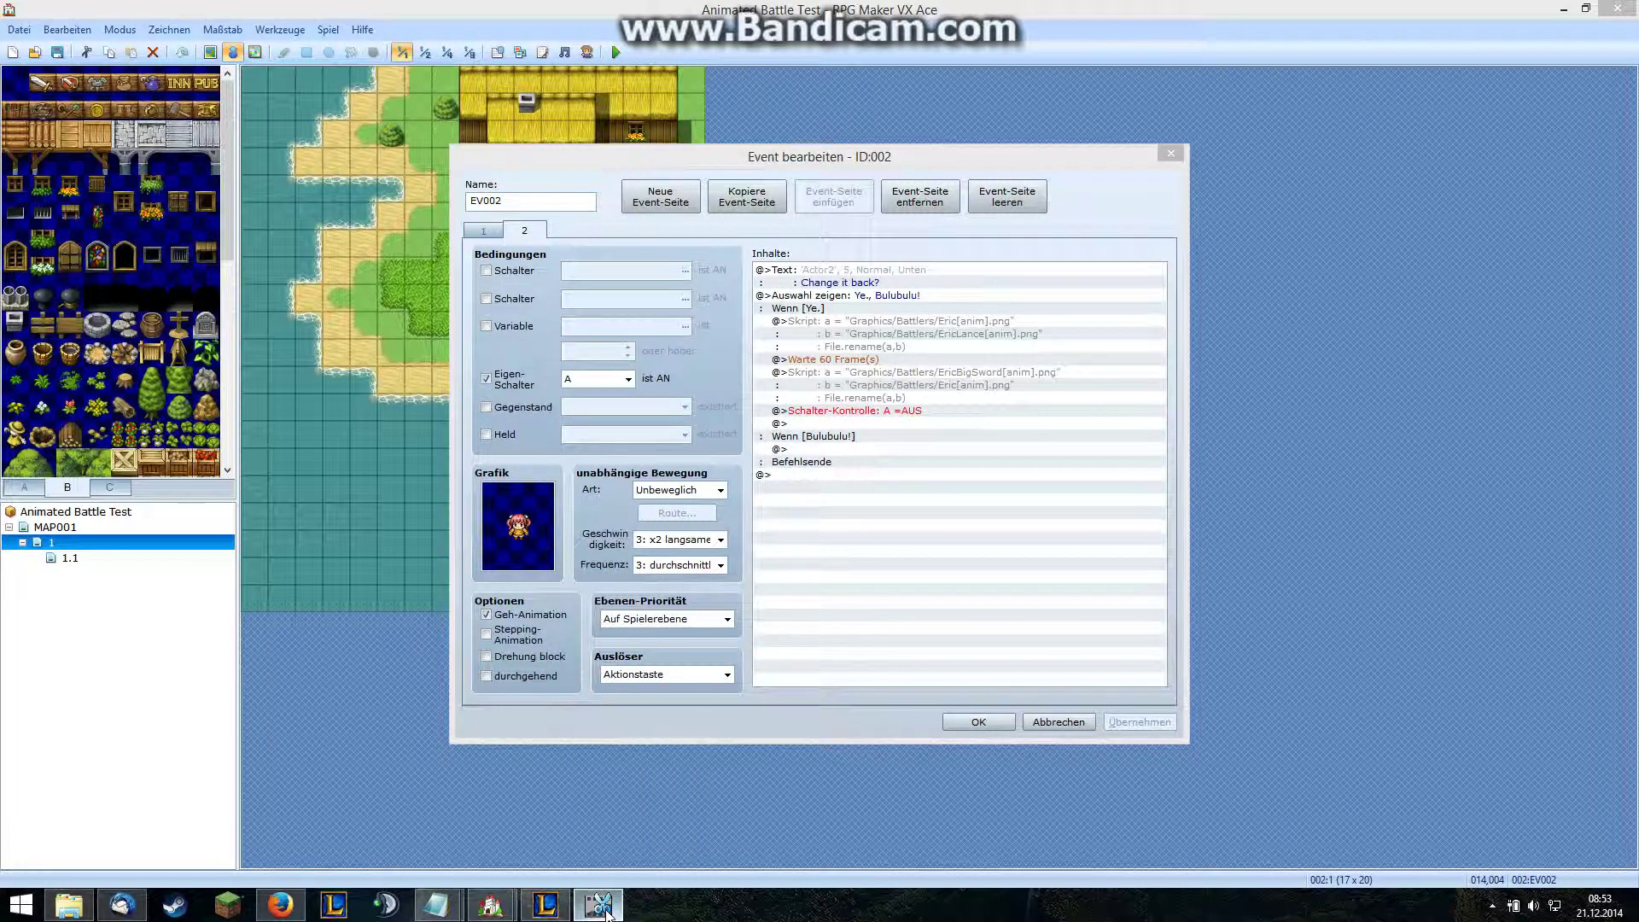
pyautogui.click(1492, 907)
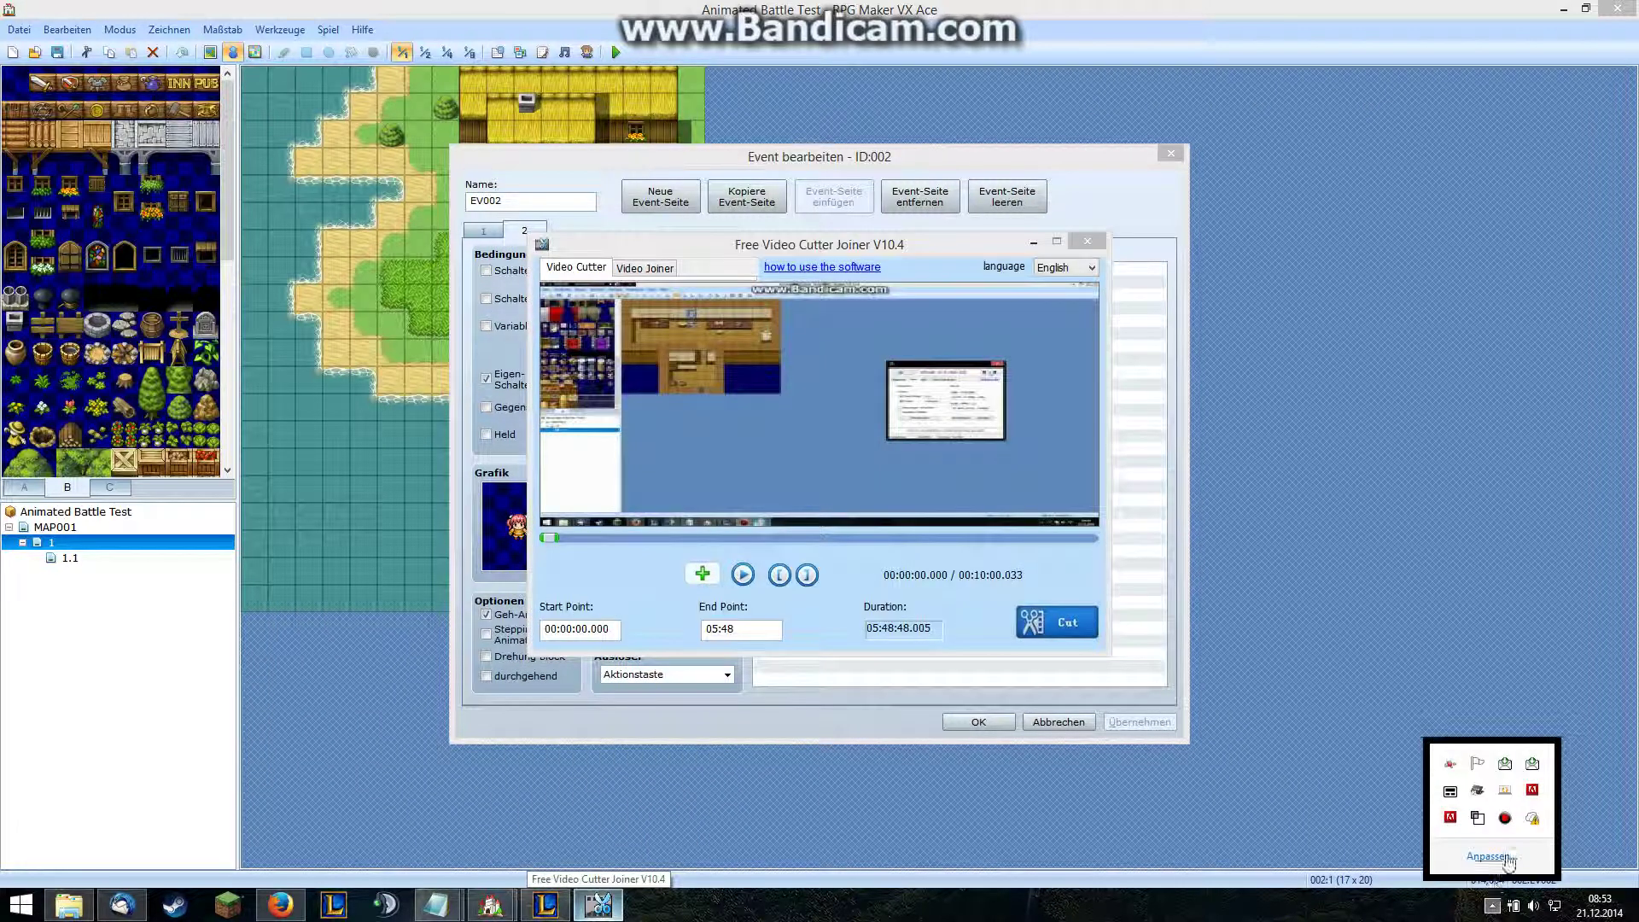
pyautogui.click(1506, 819)
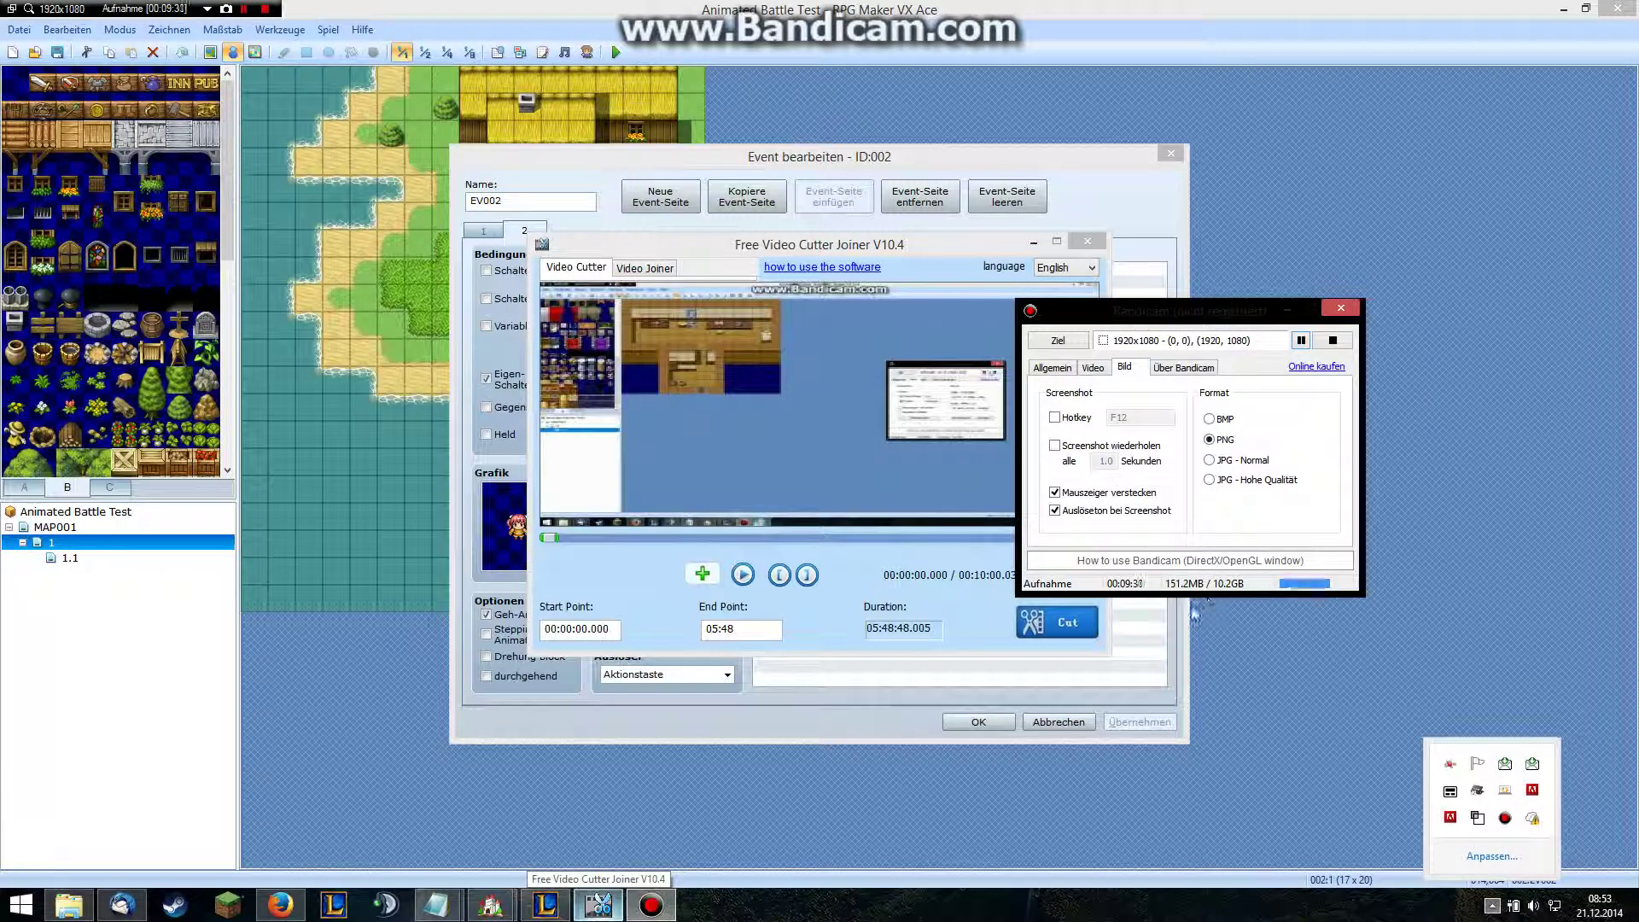